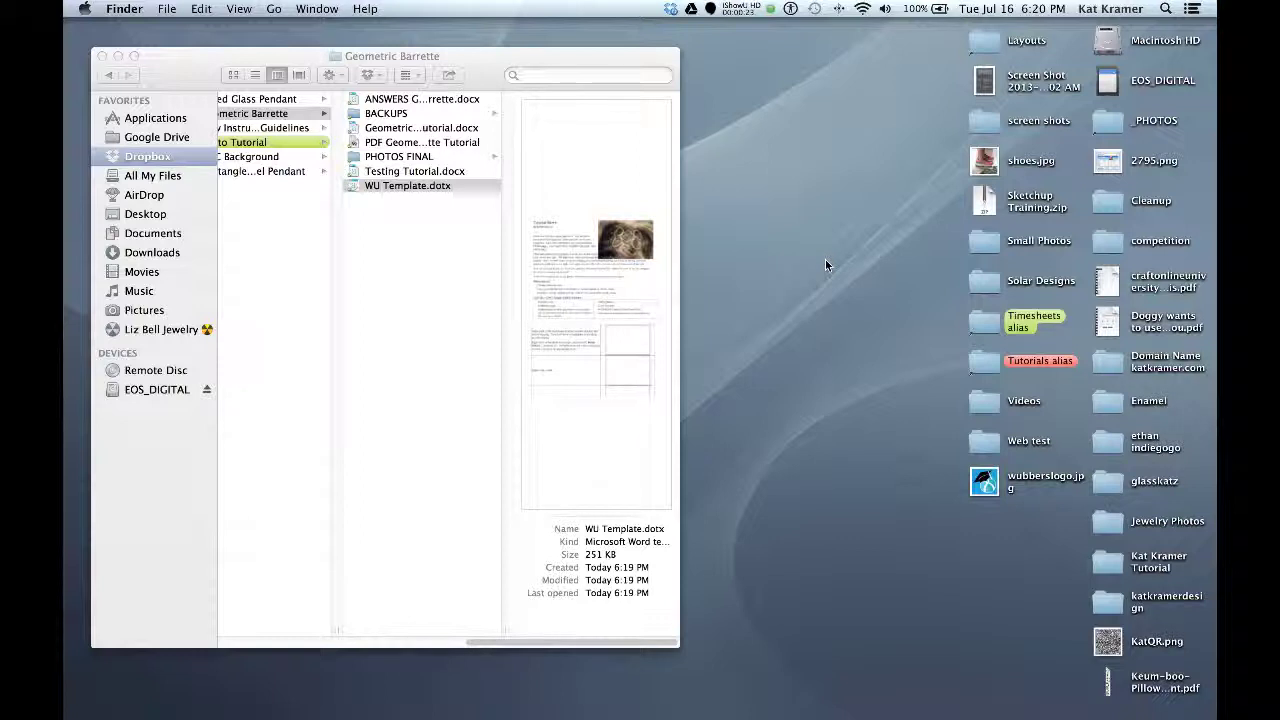
Step: Select WU Template.dotx in the Geometric Barrette folder in Finder
left_click(470, 247)
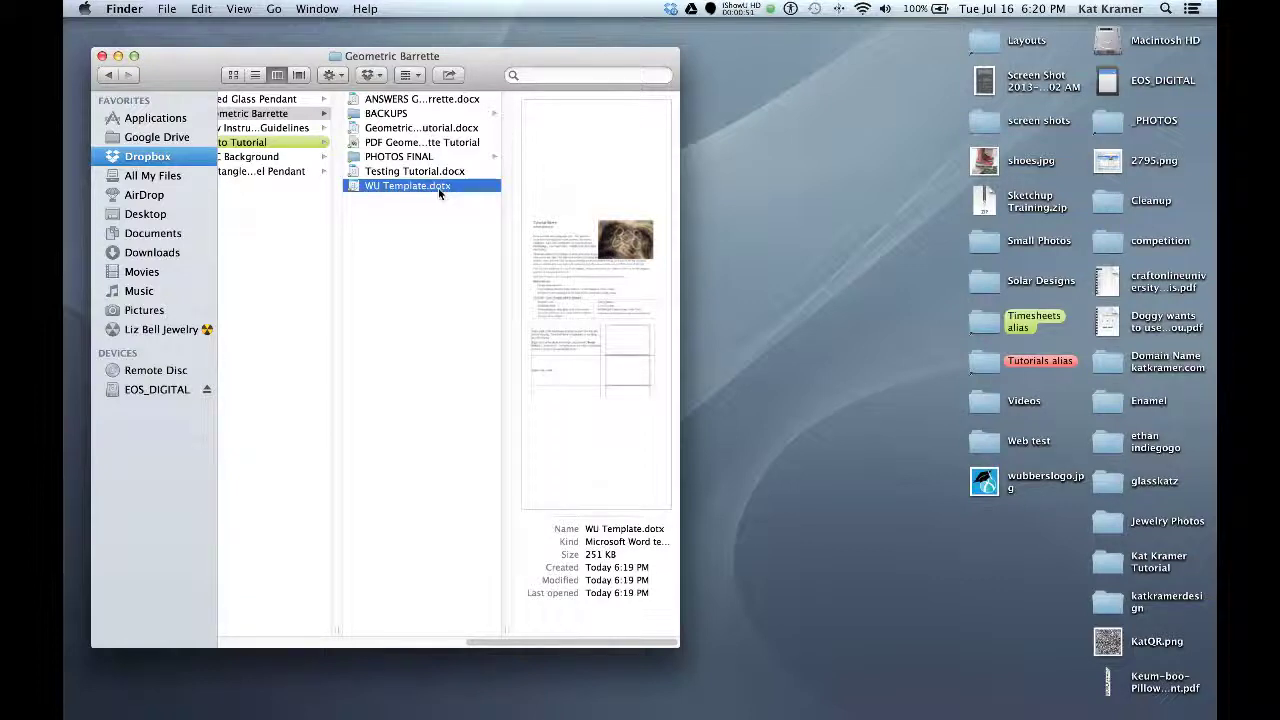
Step: Open WU Template.dotx as a new Word document and browse the Layout, Document Elements and Tables tabs
double_click(358, 187)
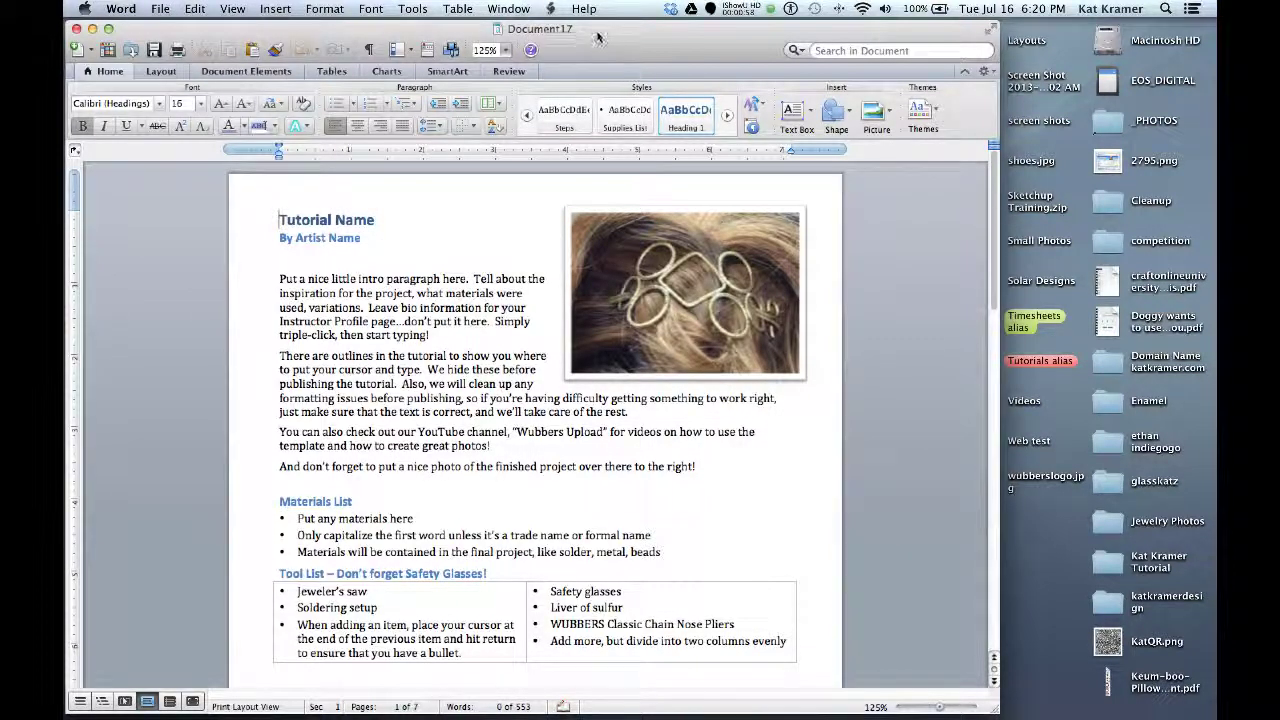
mouse_move(599, 30)
left_mouse_down()
mouse_move(599, 356)
mouse_move(634, 200)
mouse_move(634, 69)
mouse_move(614, 38)
left_mouse_up()
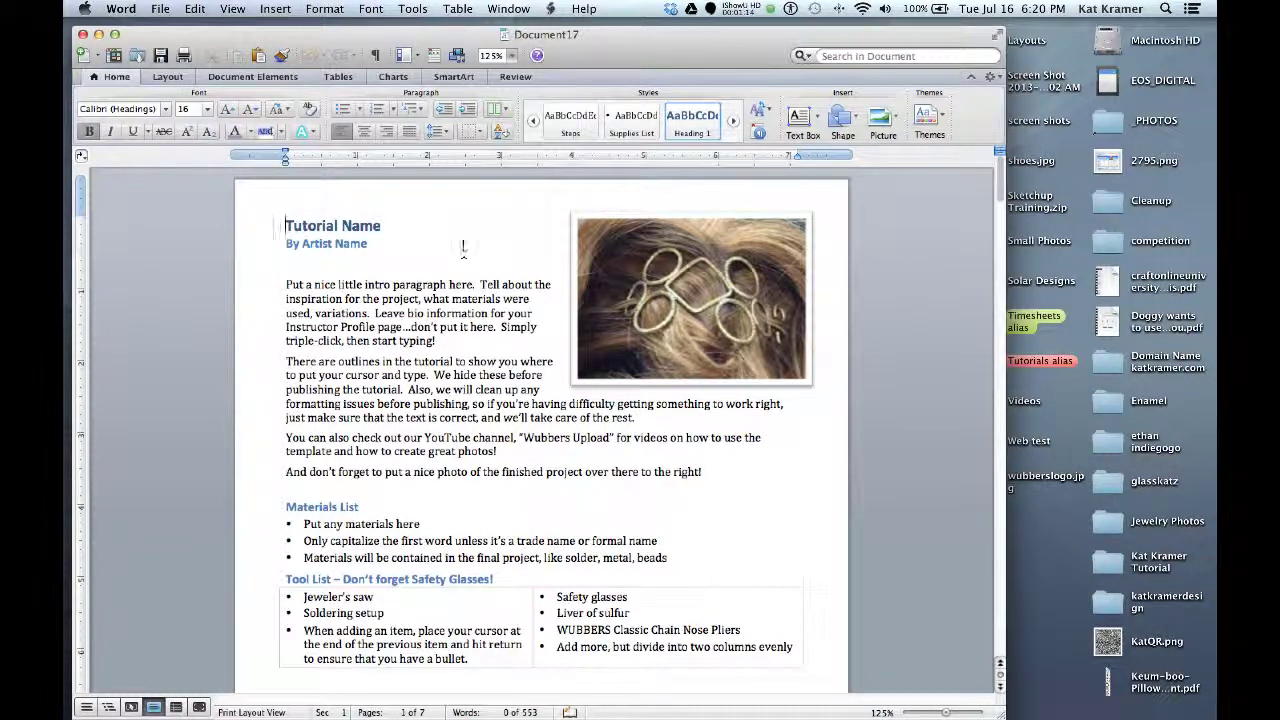
left_click(167, 79)
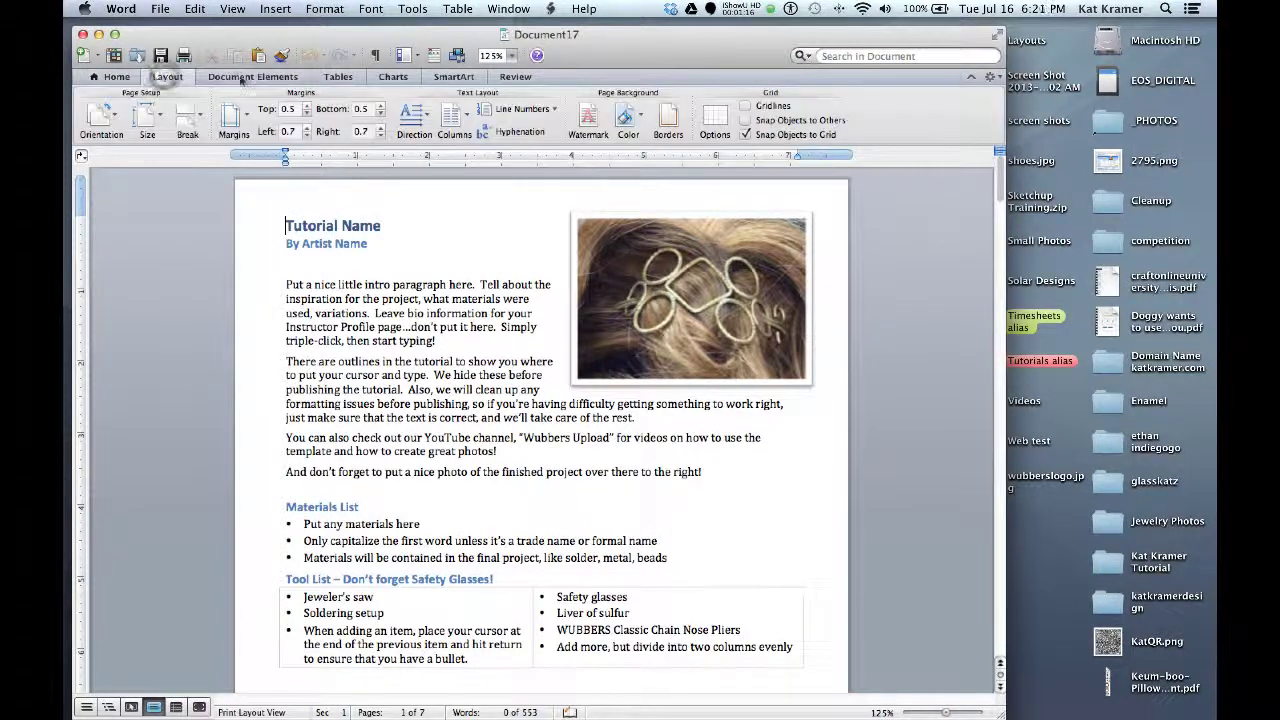
left_click(252, 77)
left_click(328, 78)
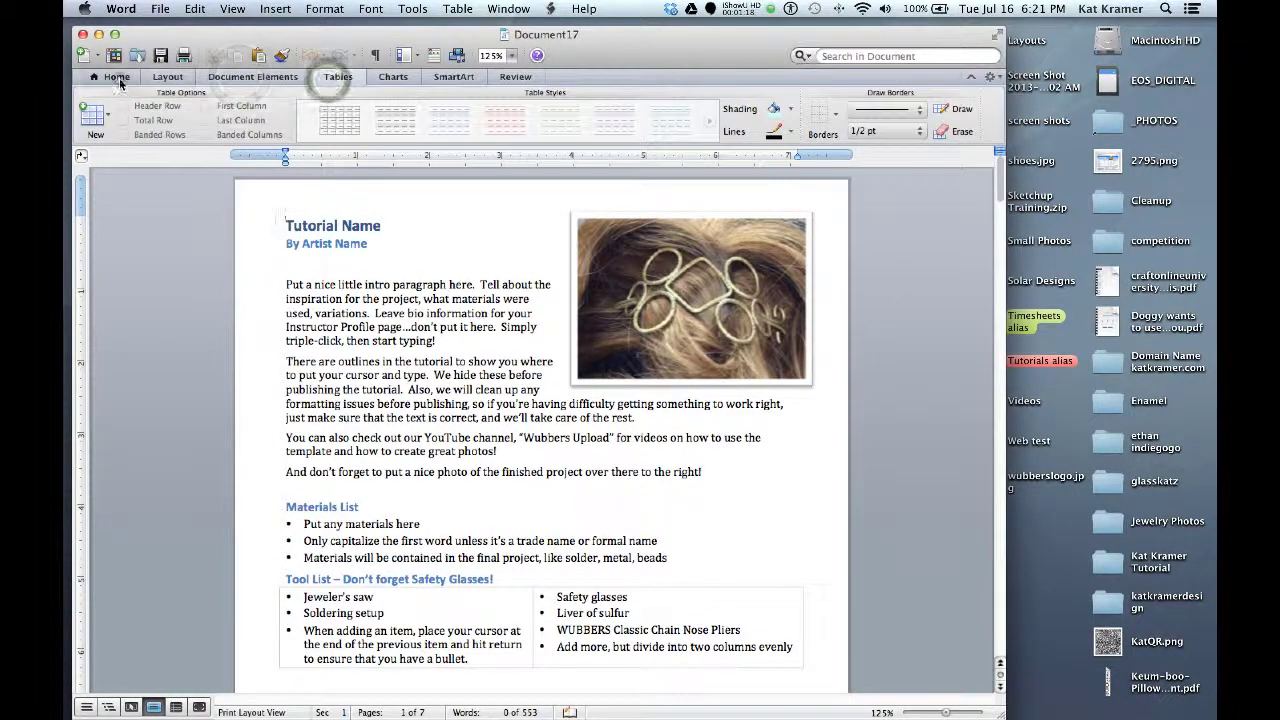
left_click(118, 79)
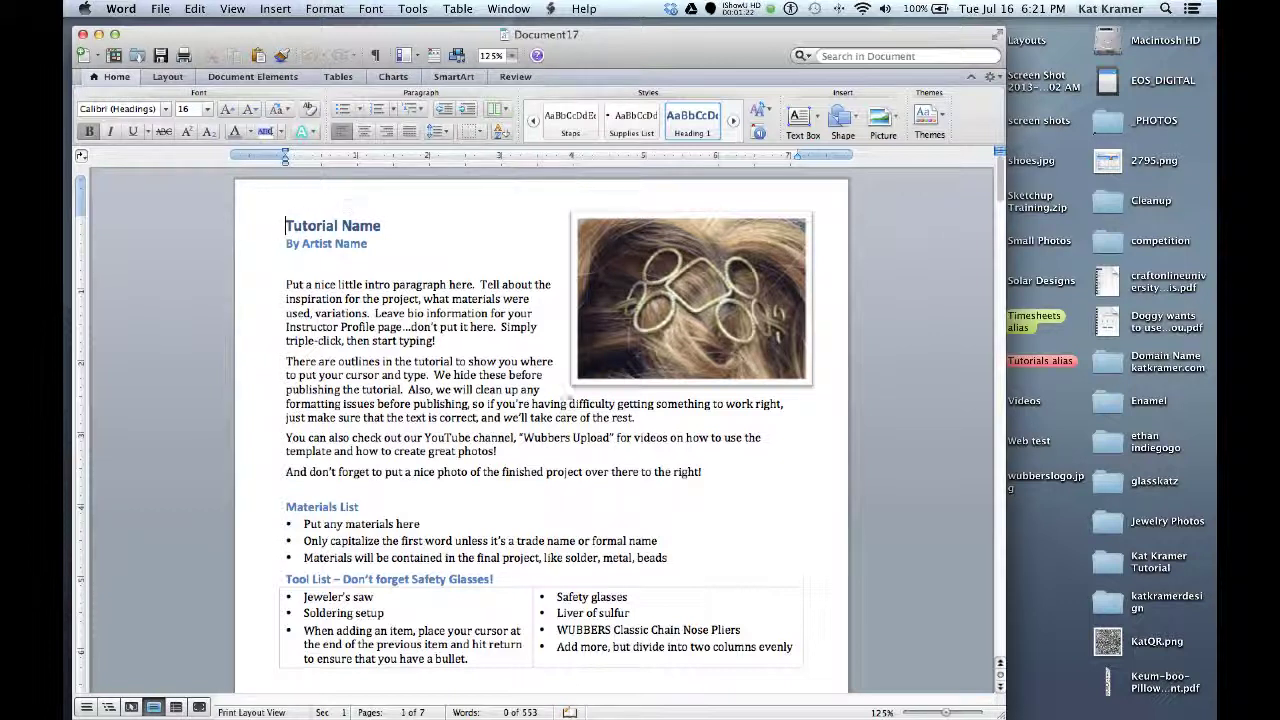
Step: Review the template's sample photo, byline and Materials List heading while scrolling through its pages
scroll(403, 322, "down", 1)
scroll(403, 322, "up", 1)
left_click(643, 348)
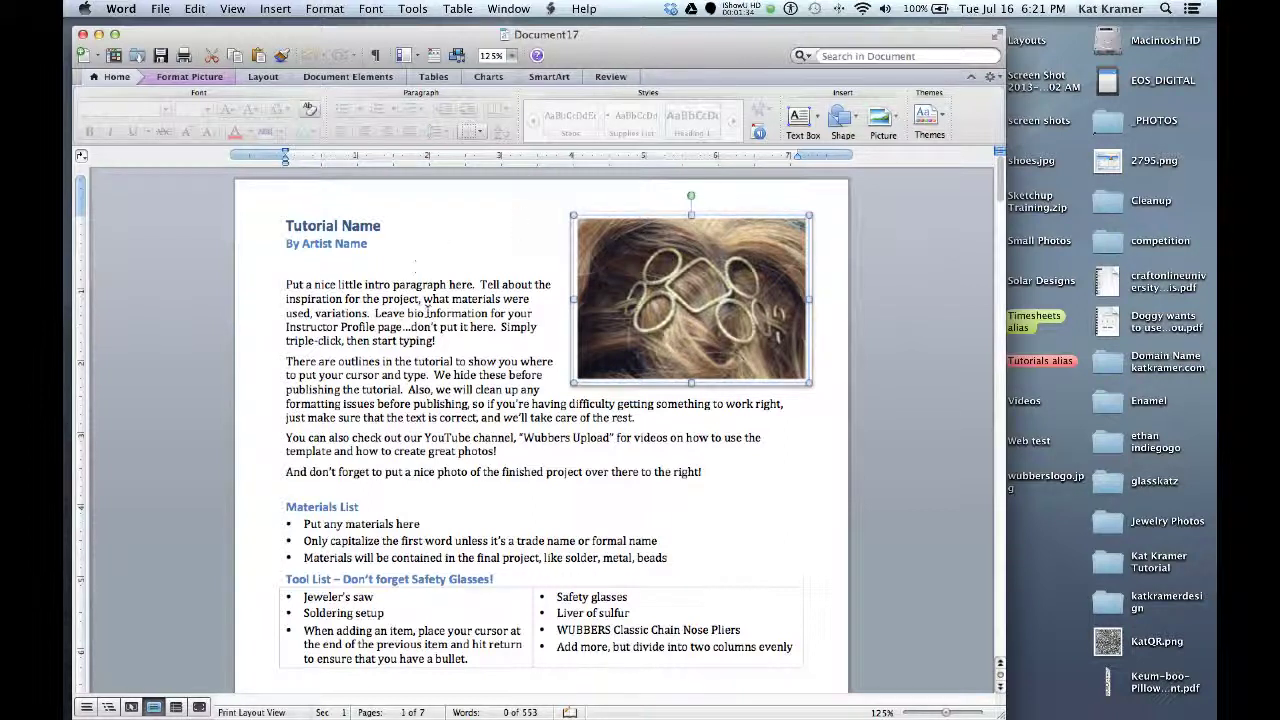
left_click(288, 228)
left_click(376, 243)
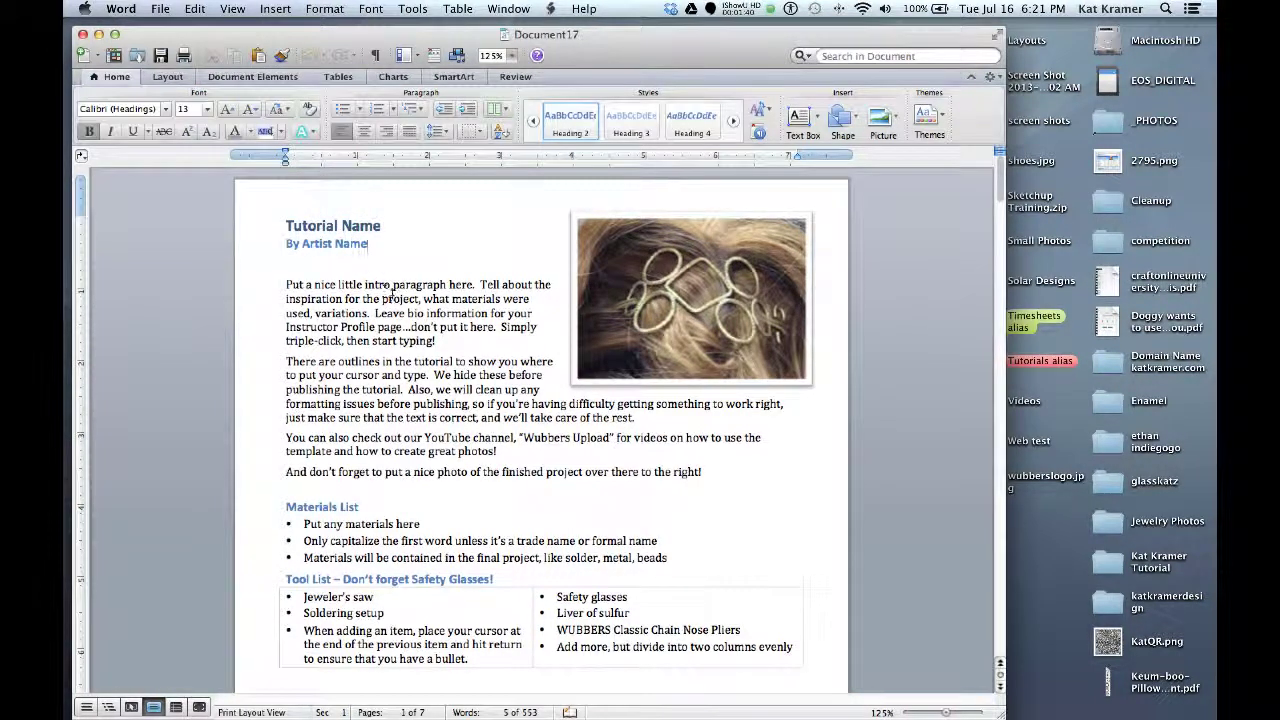
scroll(393, 289, "down", 3)
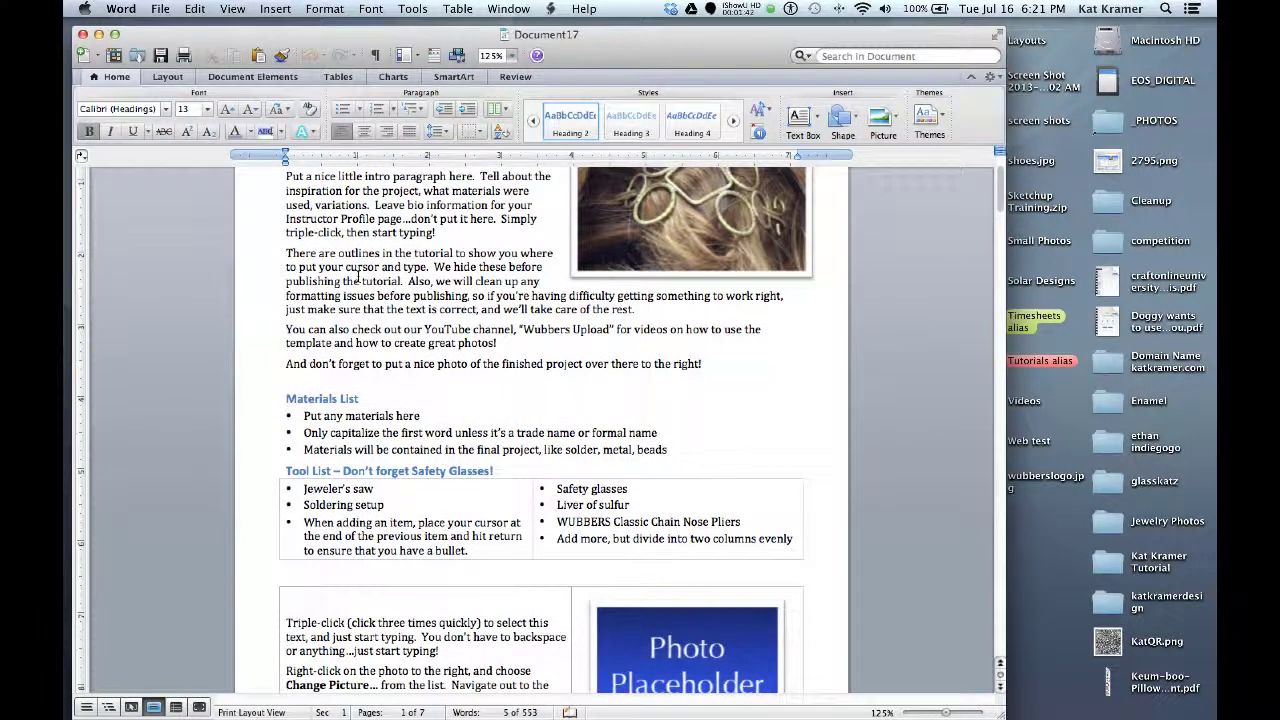
scroll(357, 276, "down", 2)
triple_click(370, 314)
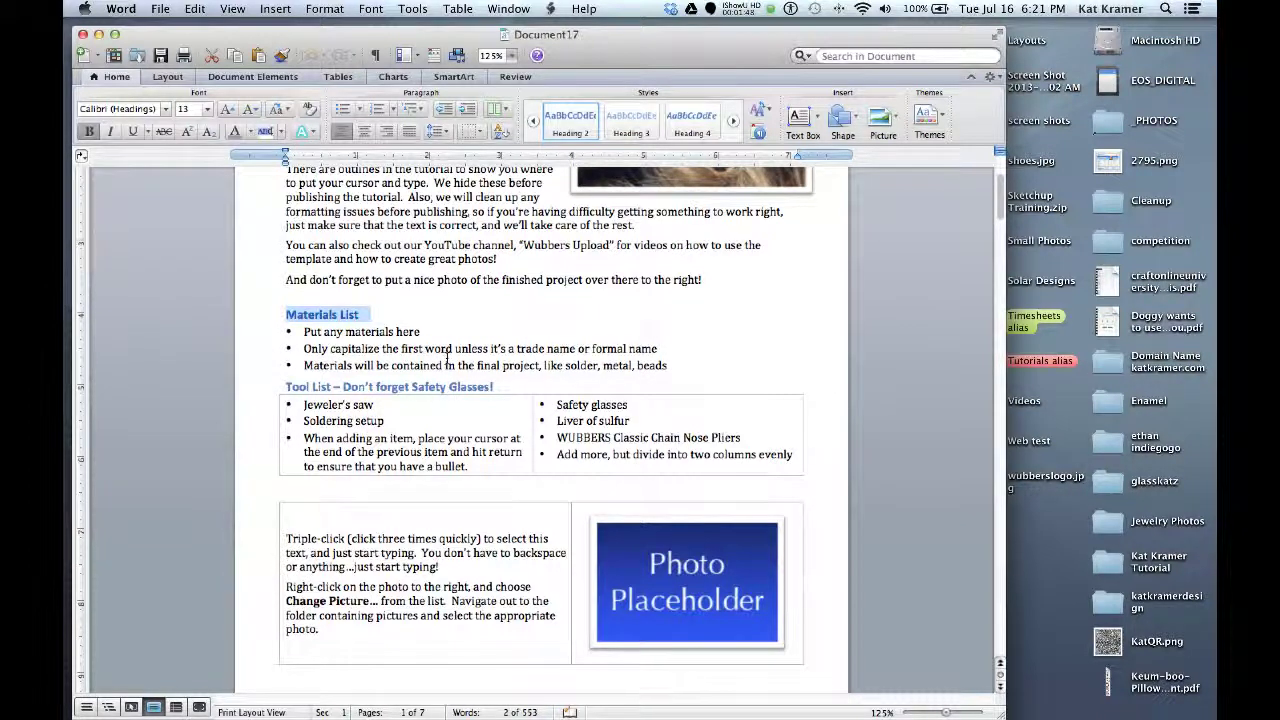
scroll(447, 358, "down", 5)
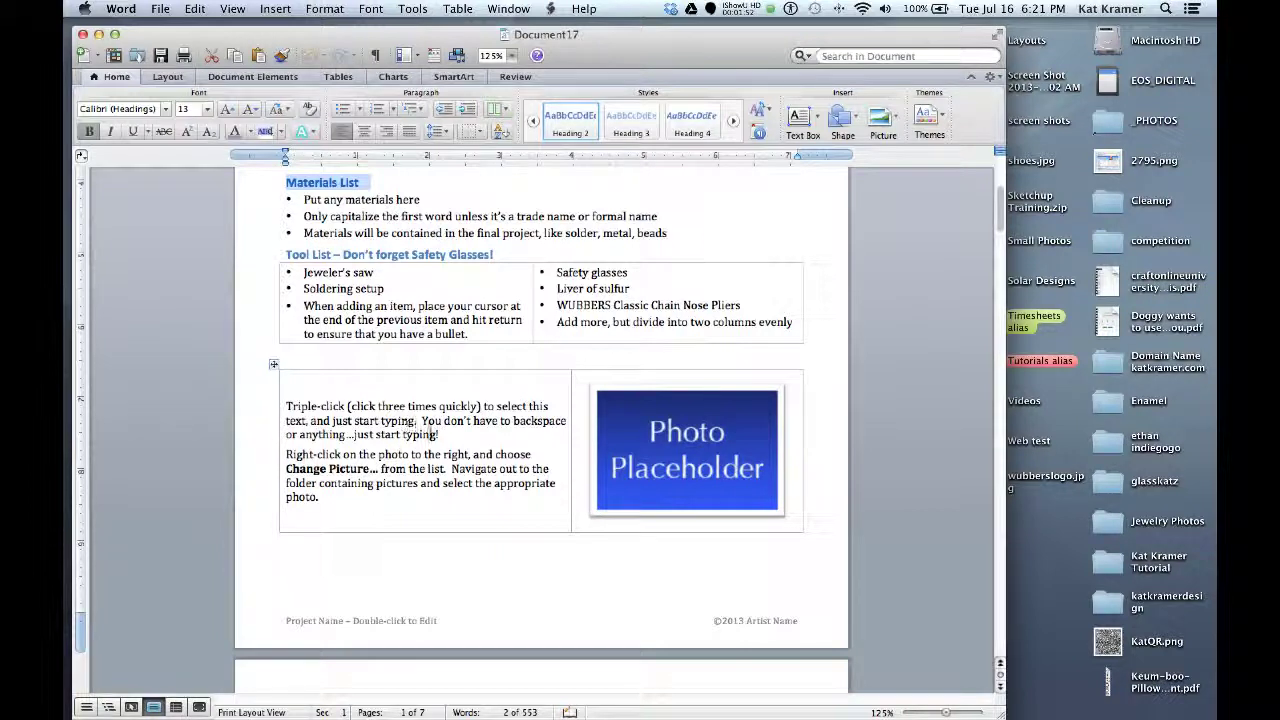
scroll(406, 424, "down", 4)
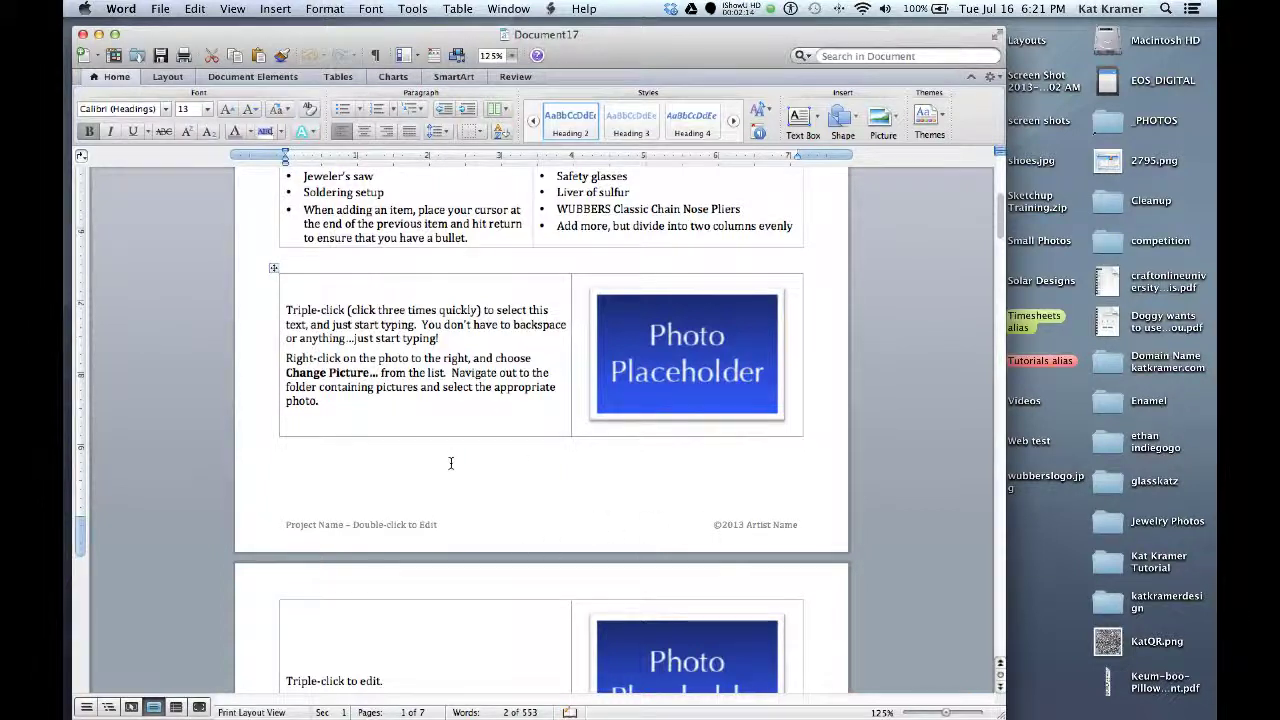
scroll(446, 481, "up", 3)
scroll(446, 481, "up", 1)
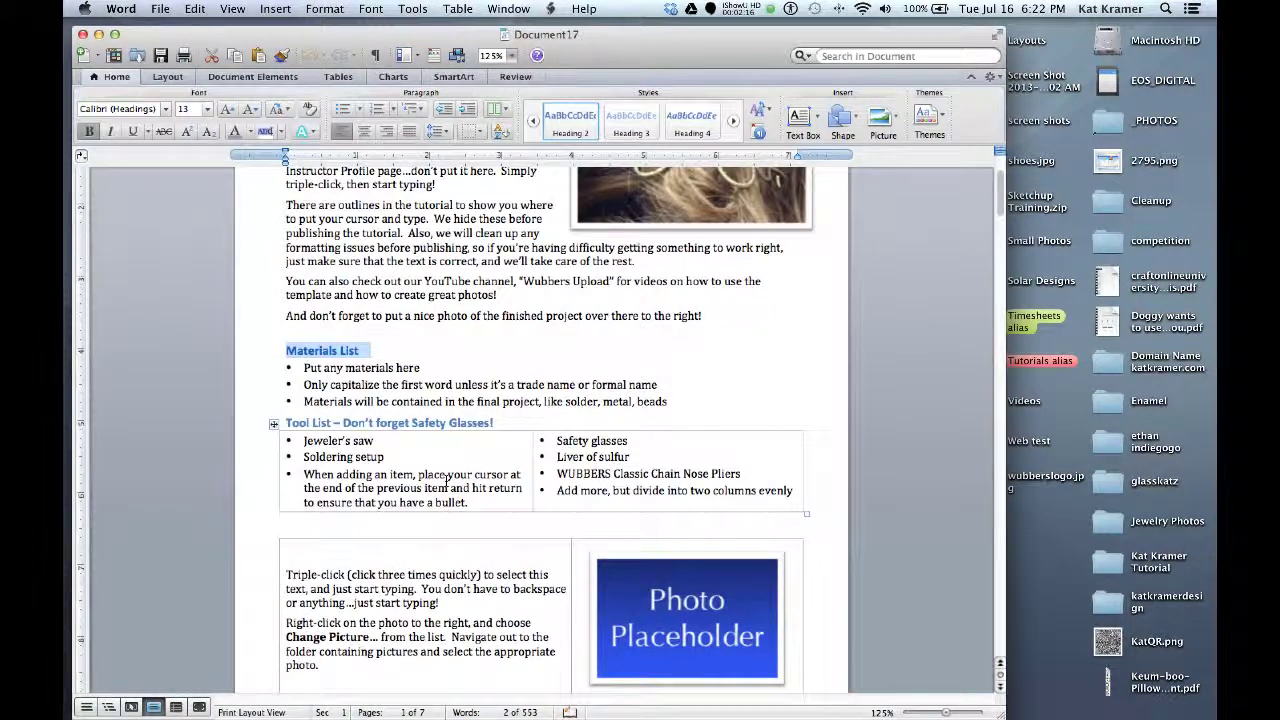
scroll(446, 481, "up", 2)
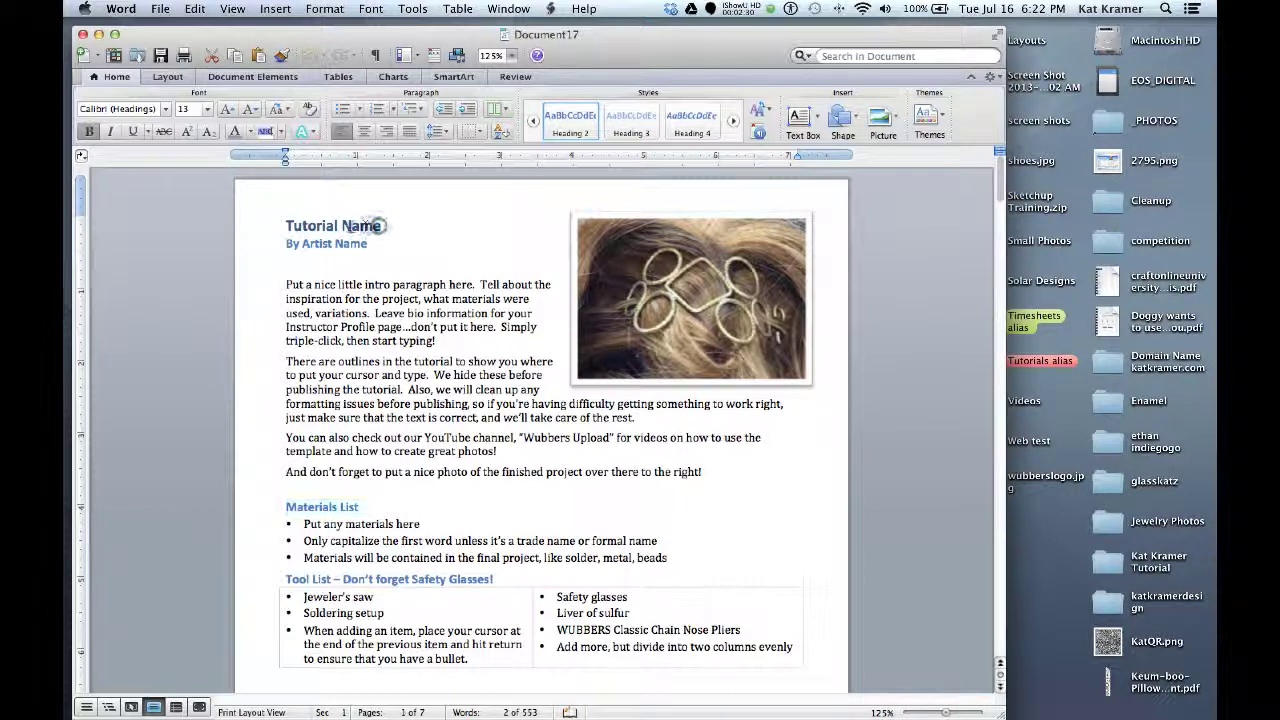
Step: Replace the Tutorial Name heading with 'Geometric Wire Barrette Tutorial'
triple_click(382, 226)
left_click(382, 226)
double_click(300, 225)
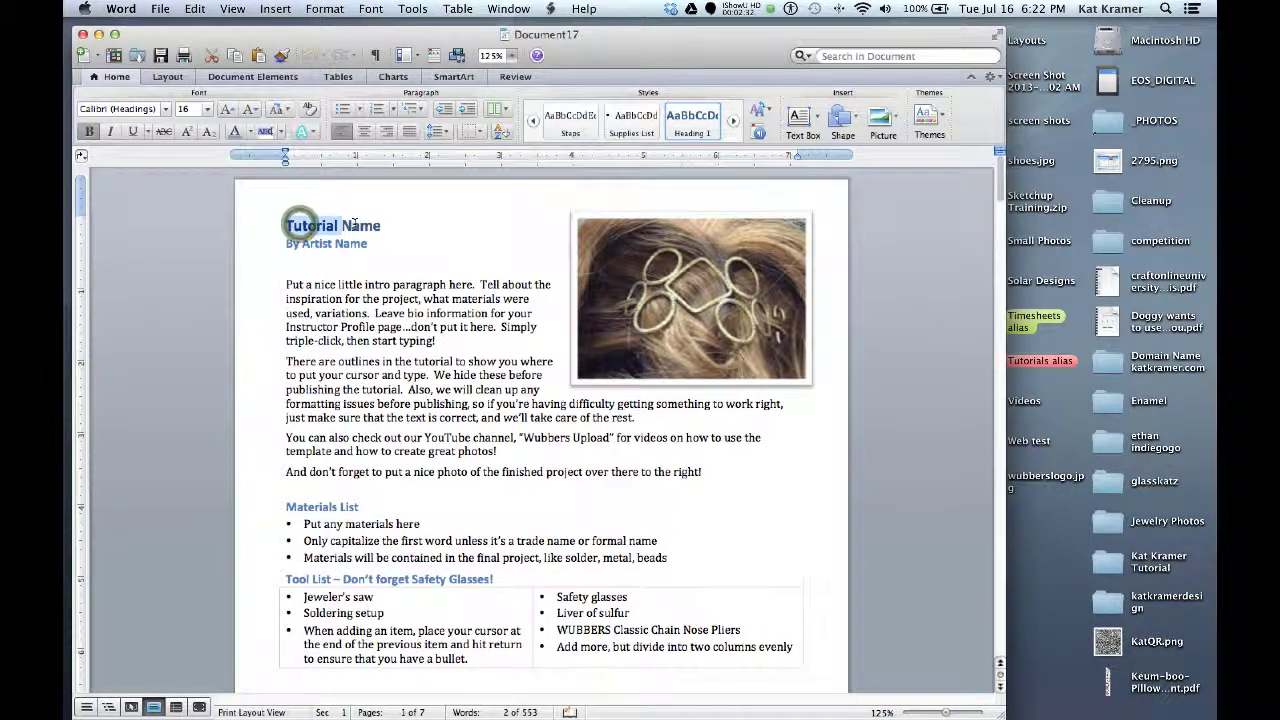
left_click(372, 227)
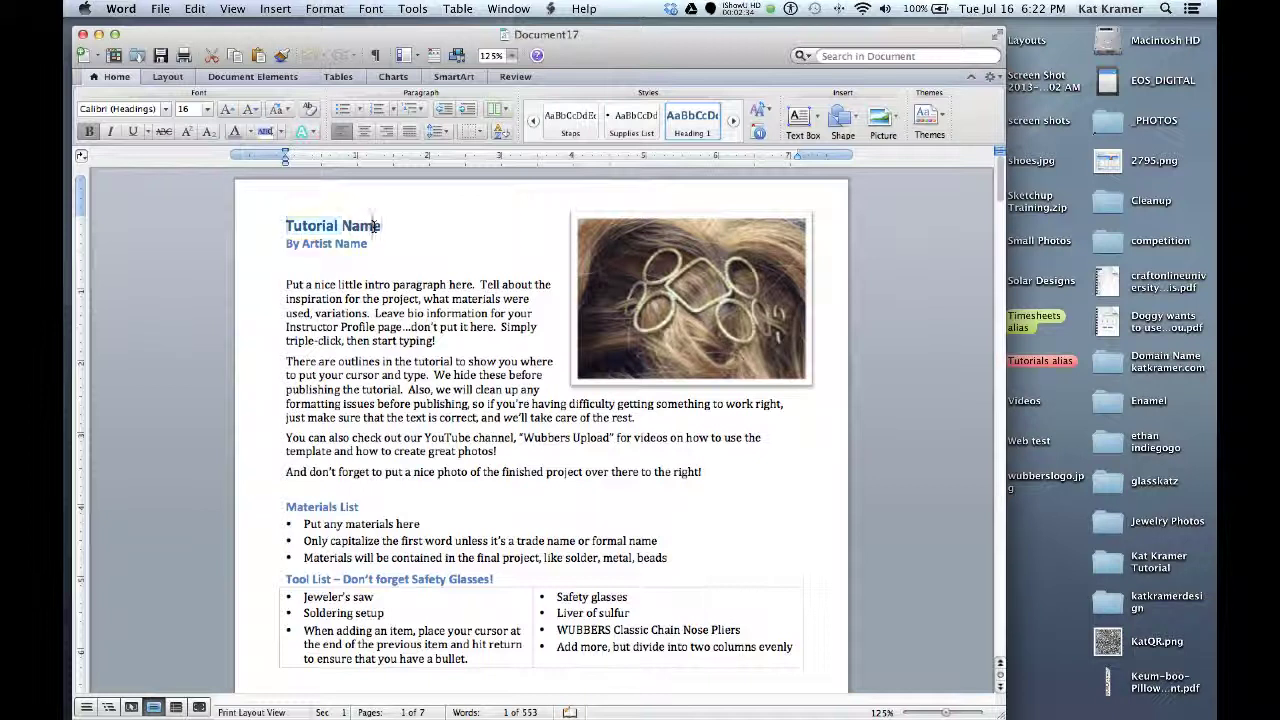
key("BackSpace")
key("BackSpace")
key("BackSpace")
key("BackSpace")
key("BackSpace")
key("BackSpace")
key("BackSpace")
key("BackSpace")
key("BackSpace")
key("BackSpace")
key("BackSpace")
key("BackSpace")
key("BackSpace")
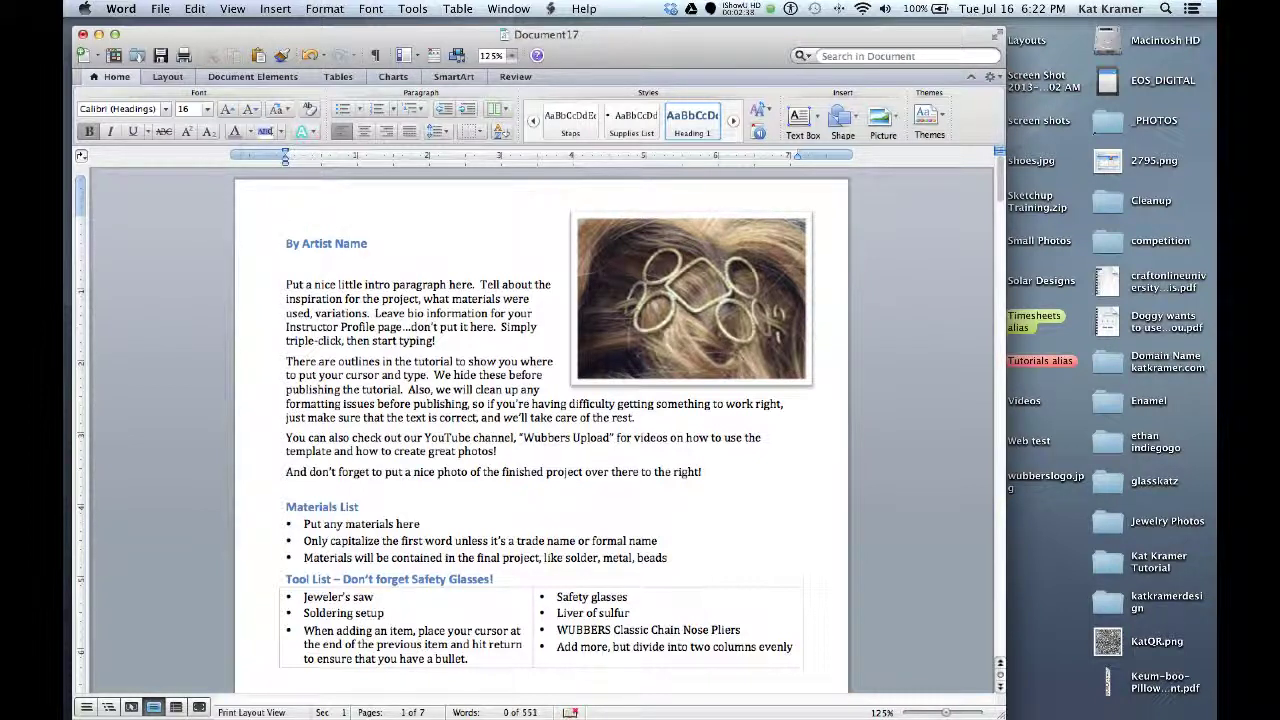
type("Geometr")
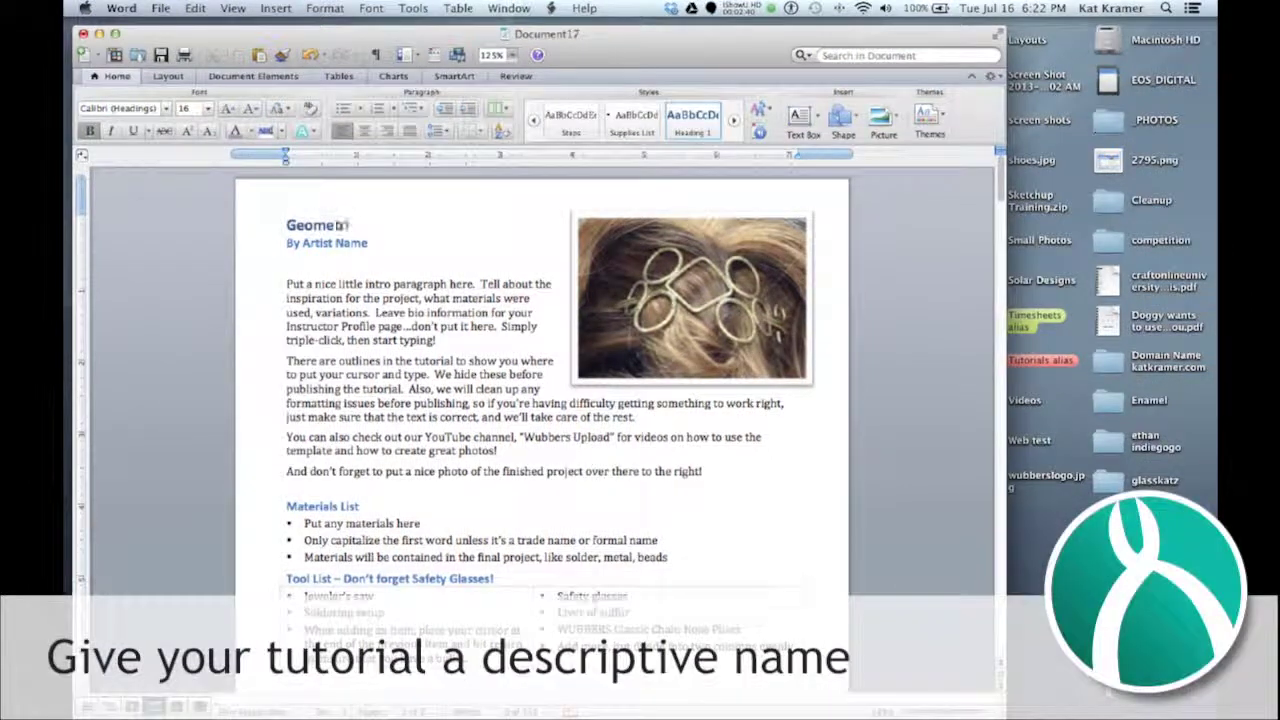
type("ic Wire B")
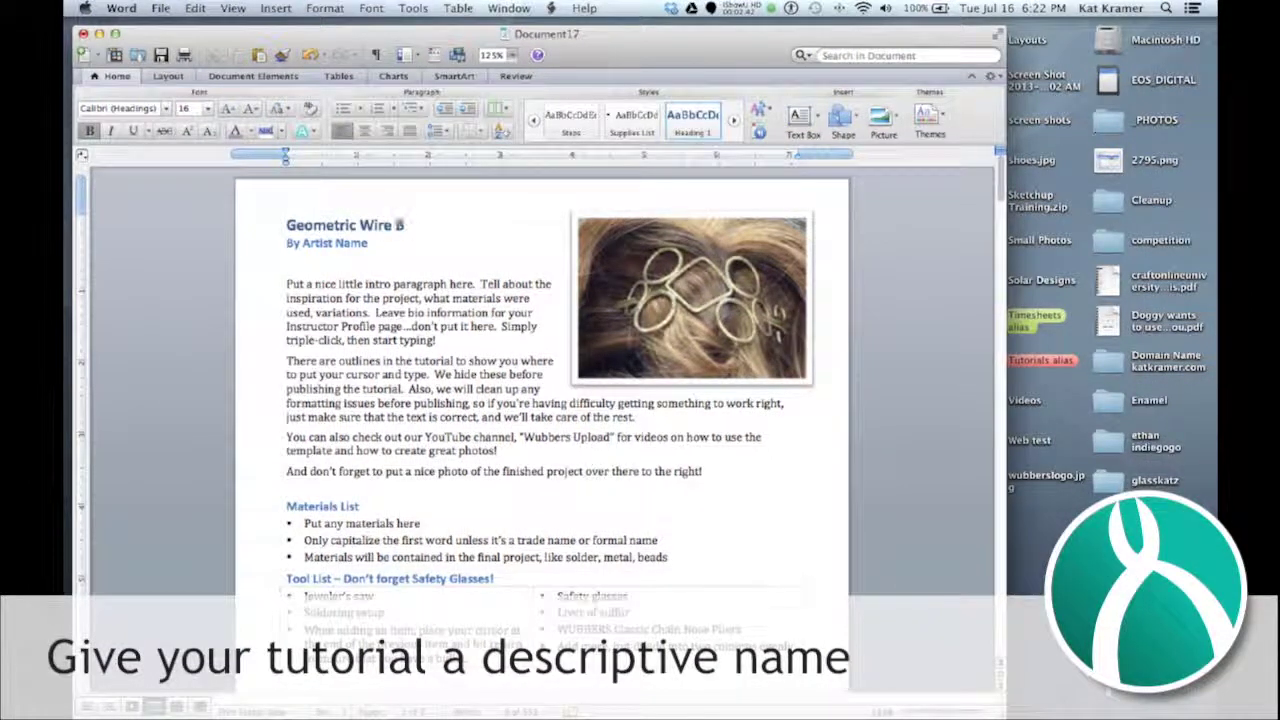
type("arrette Tutorial")
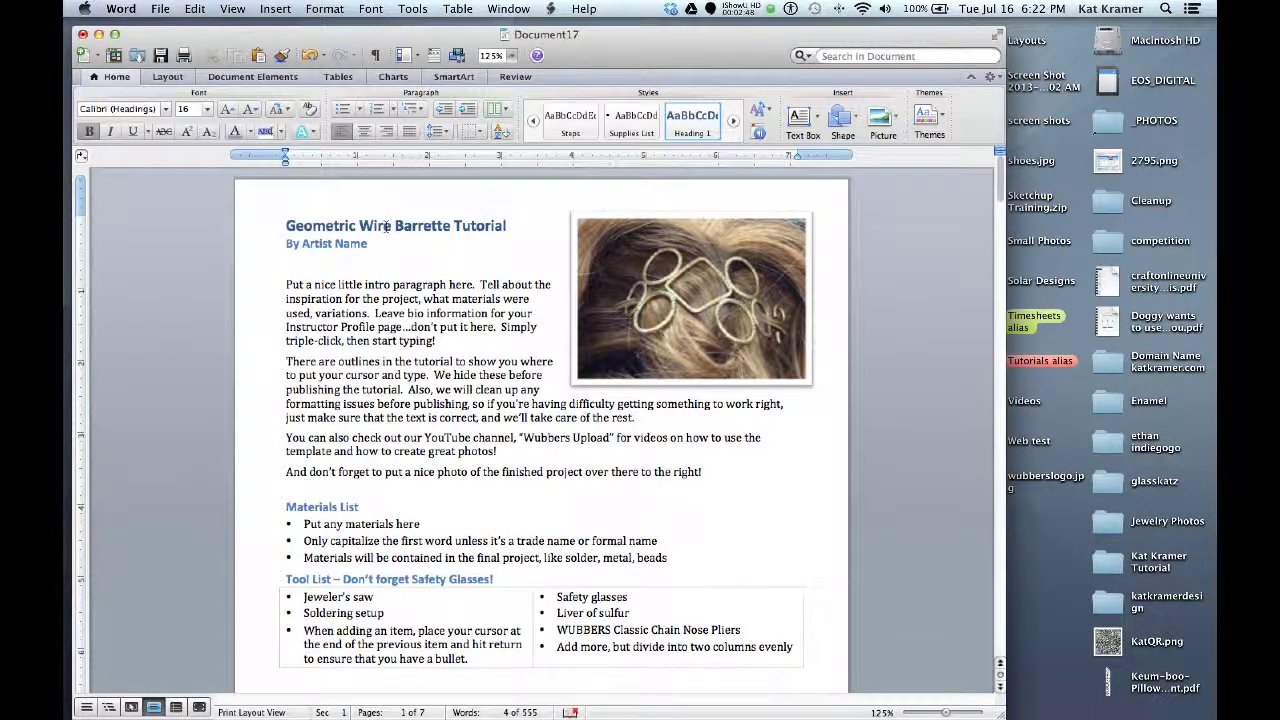
Step: Replace Artist Name in the byline with the author's name
left_click_drag(302, 244, 367, 244)
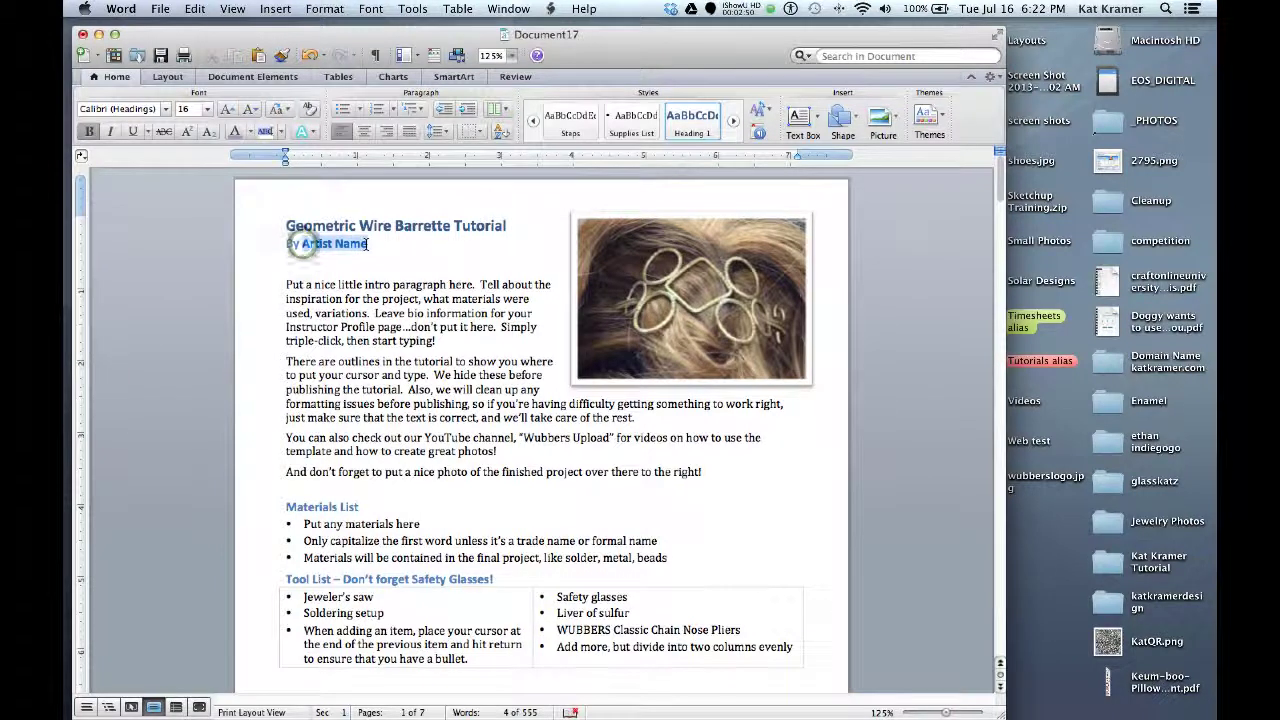
type("Kat")
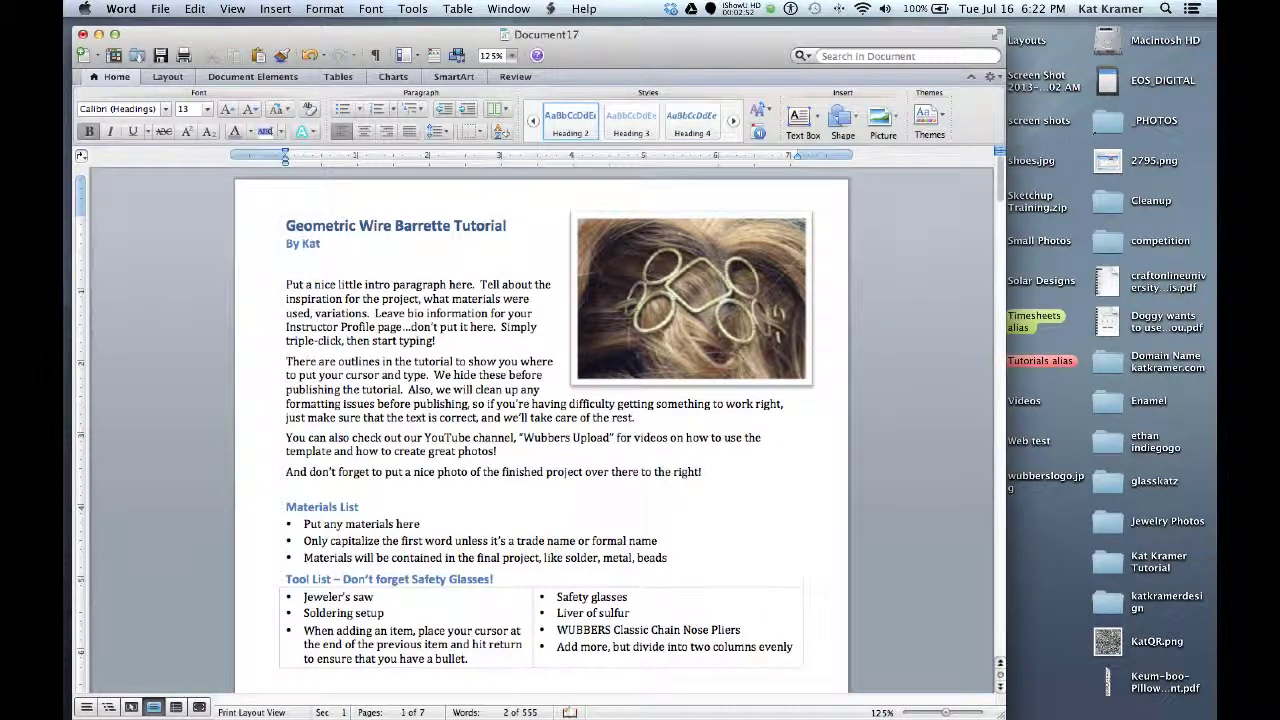
type(" Kramer")
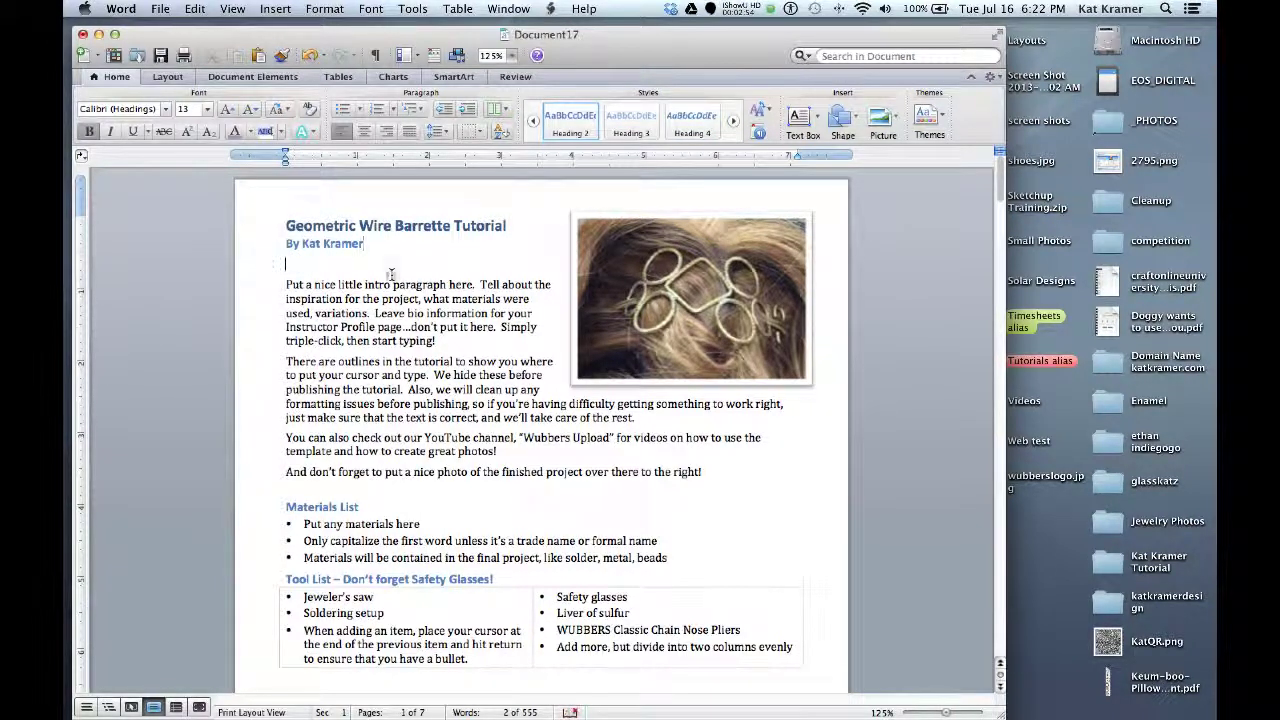
left_click(395, 270)
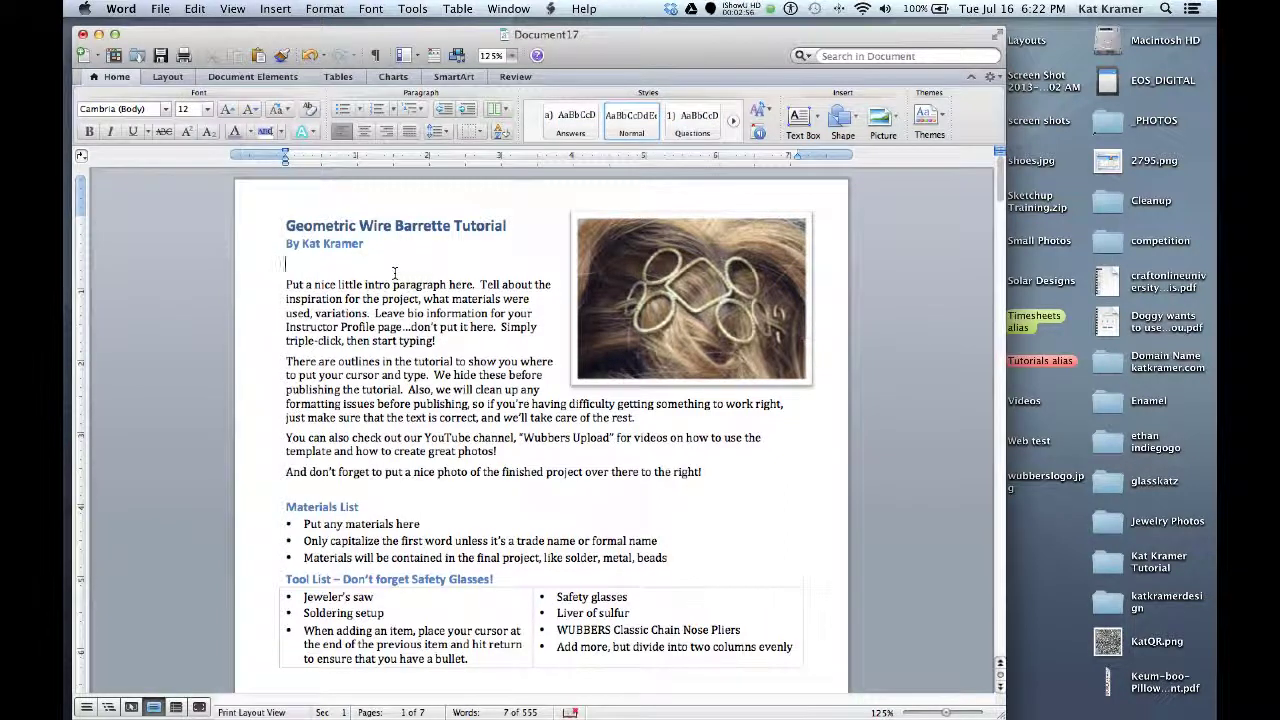
Step: Swap the placeholder photo for photo29.JPG from PHOTOS FINAL and nudge it slightly right
right_click(651, 263)
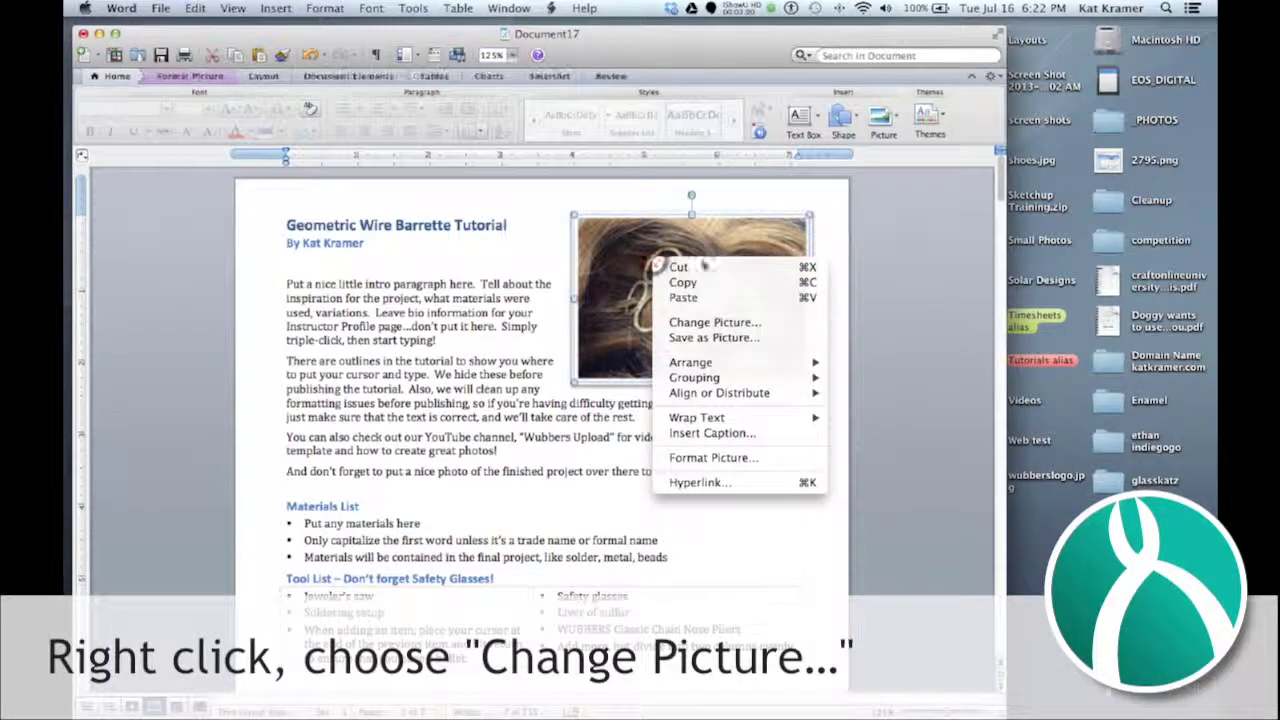
left_click(726, 322)
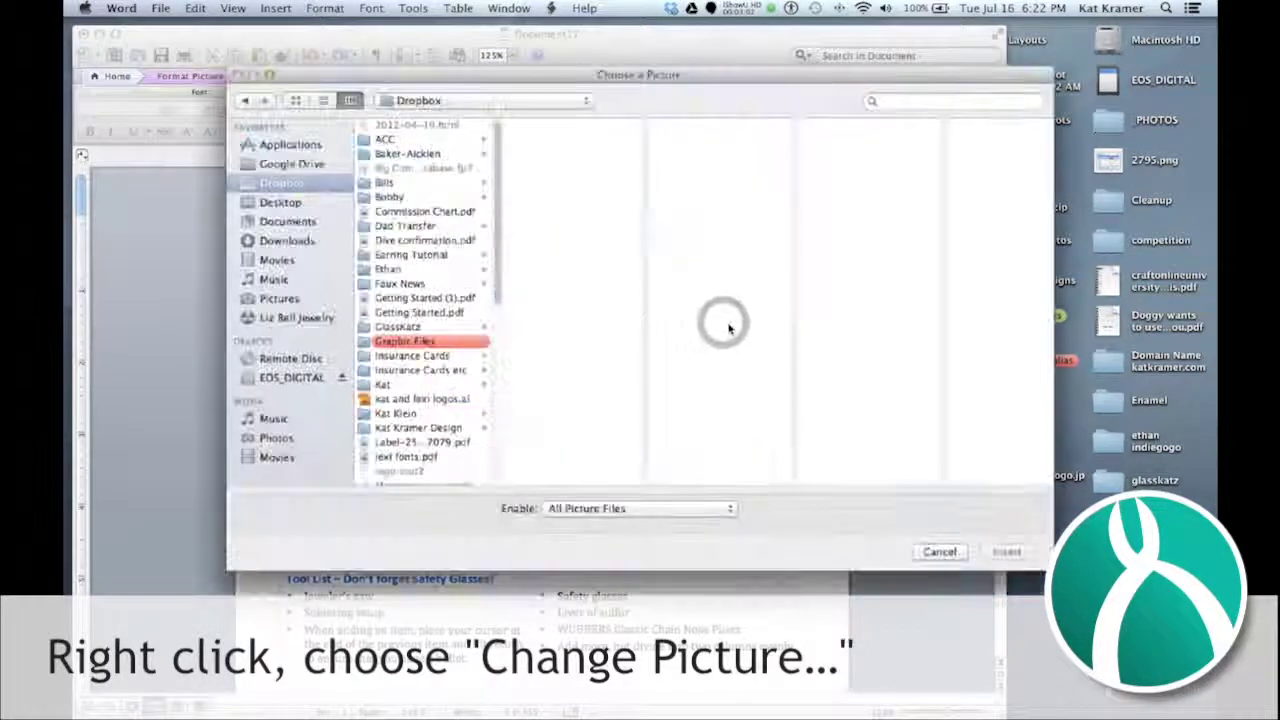
scroll(452, 320, "down", 3)
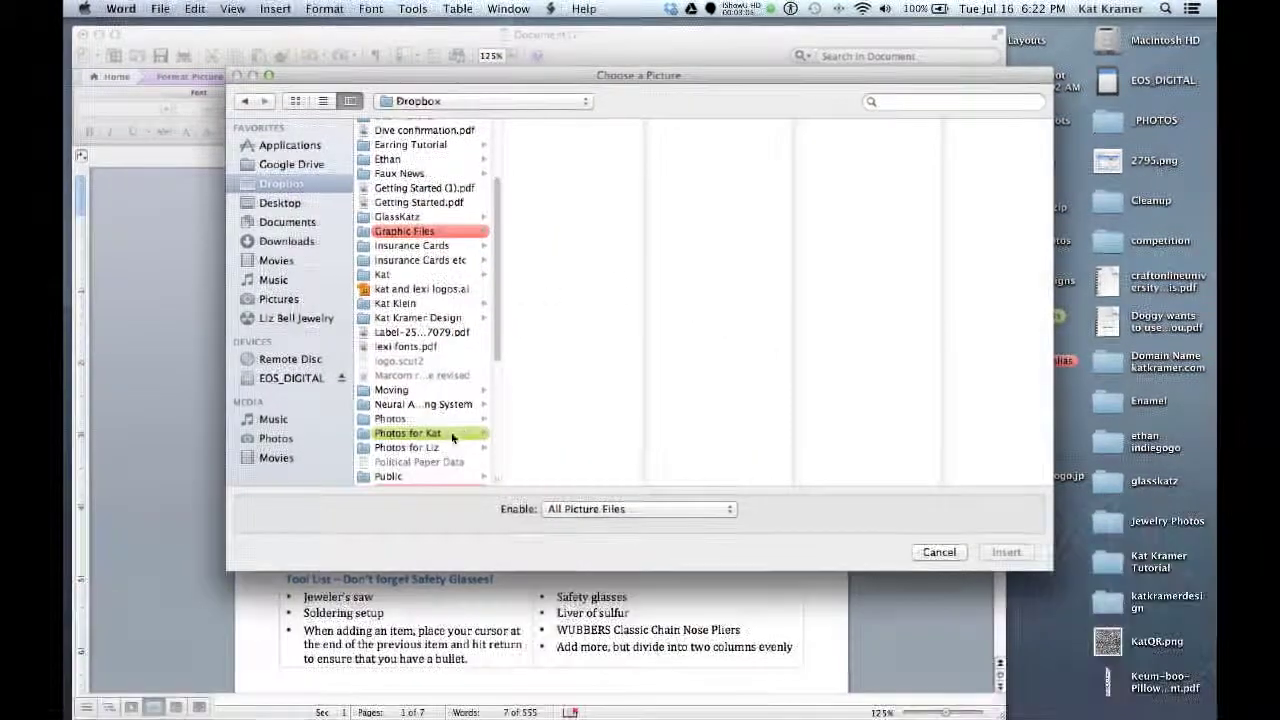
left_click(450, 436)
left_click(560, 257)
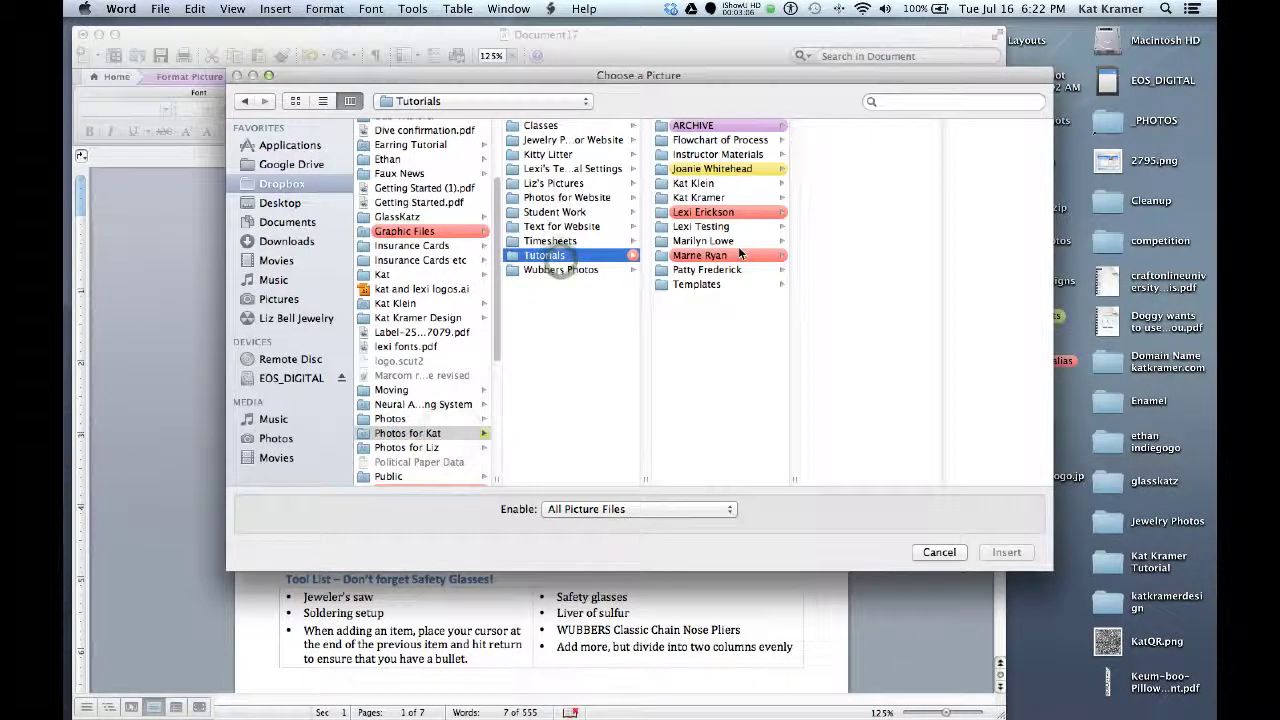
left_click(715, 200)
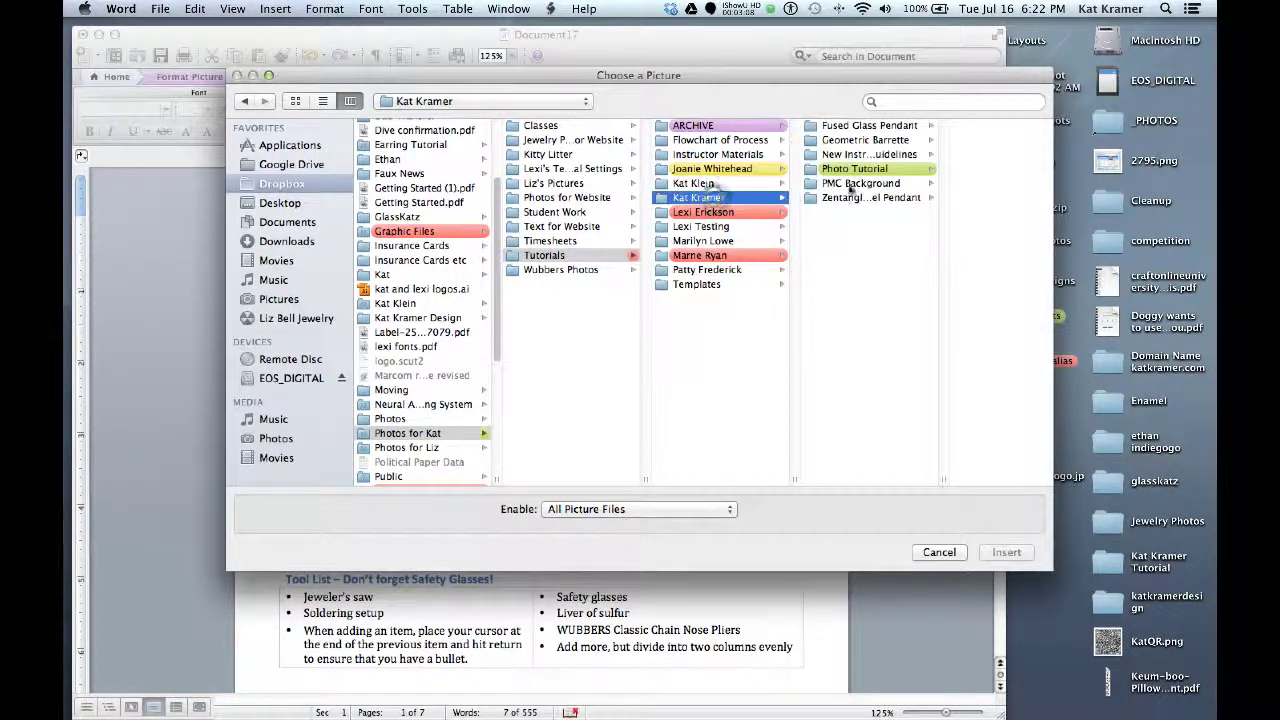
left_click(873, 145)
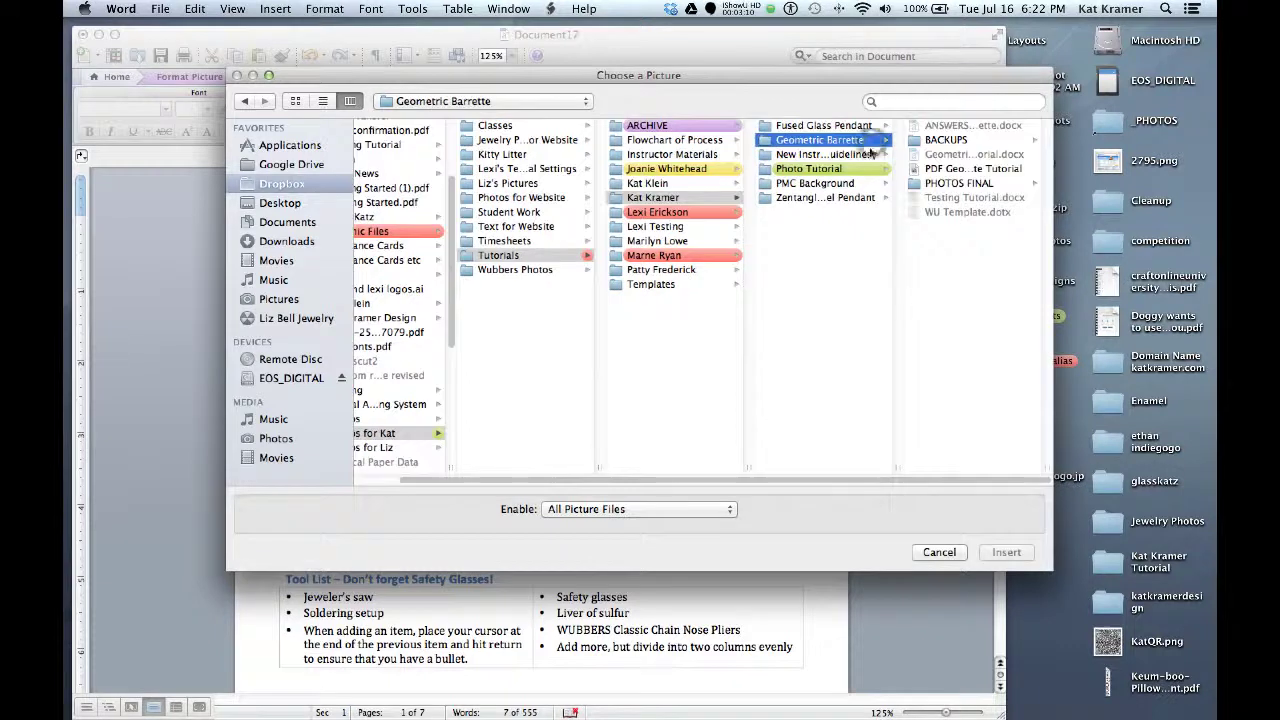
left_click(955, 183)
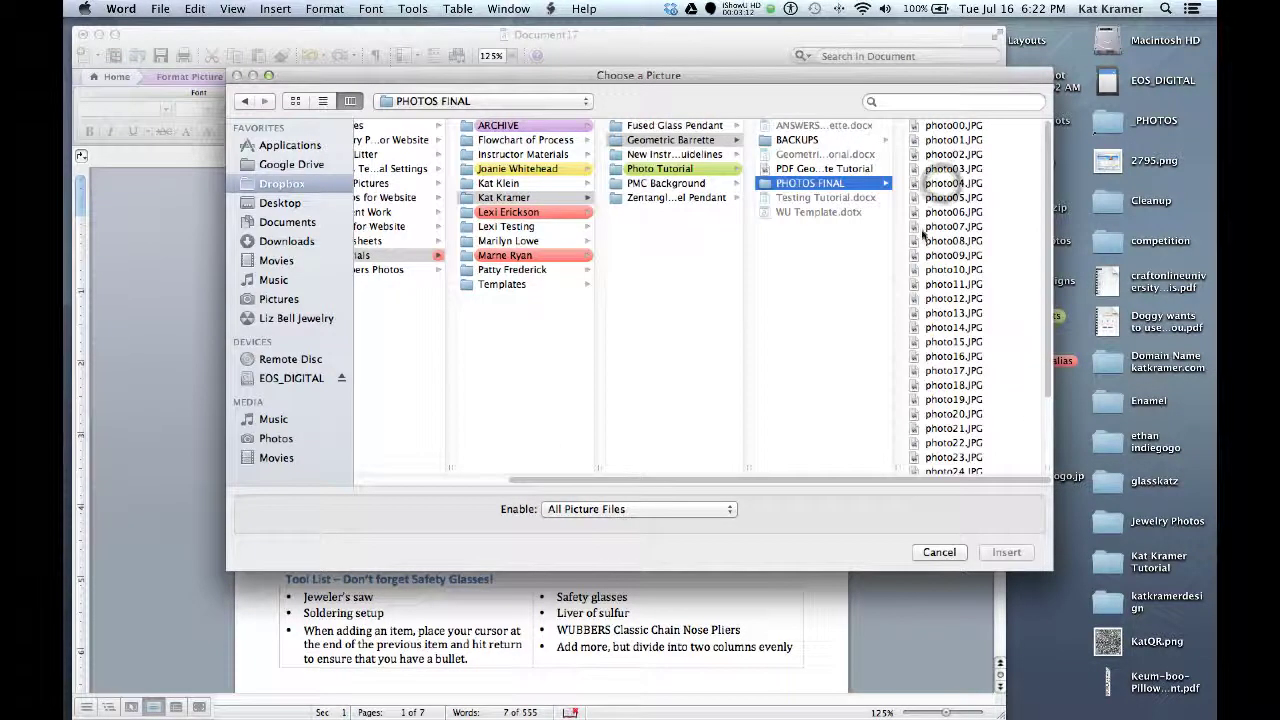
scroll(940, 300, "down", 3)
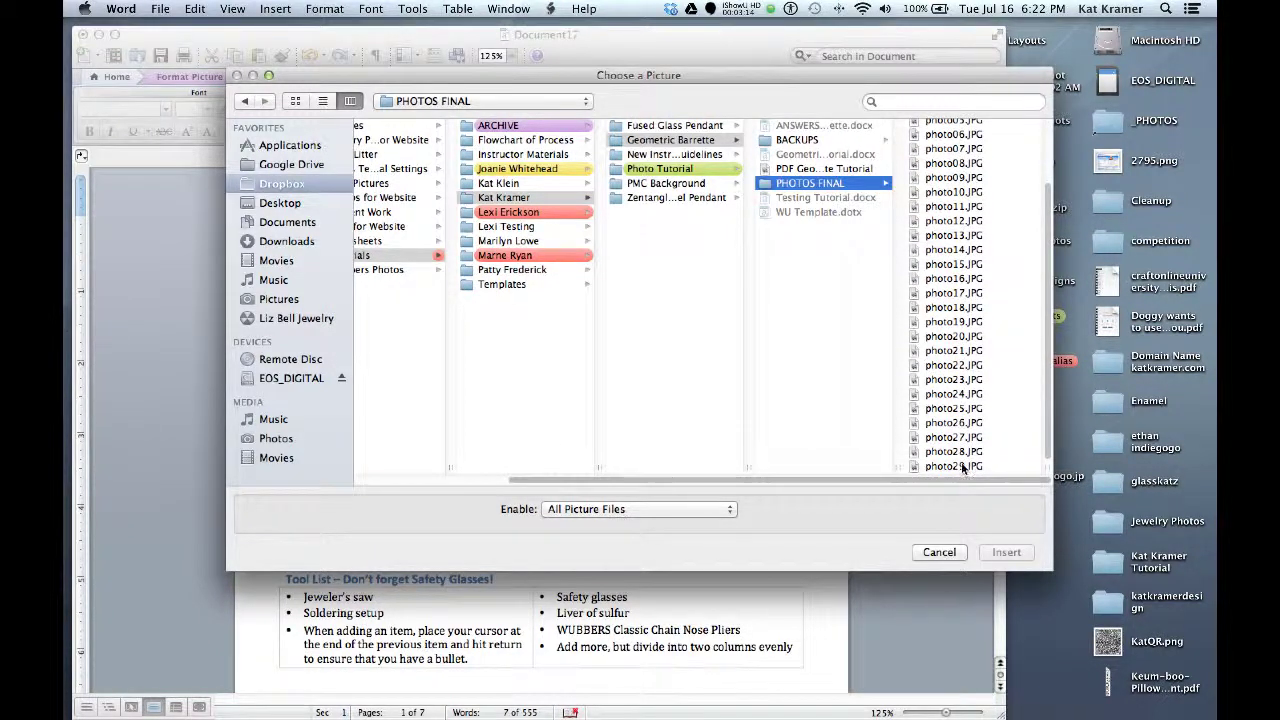
left_click(958, 466)
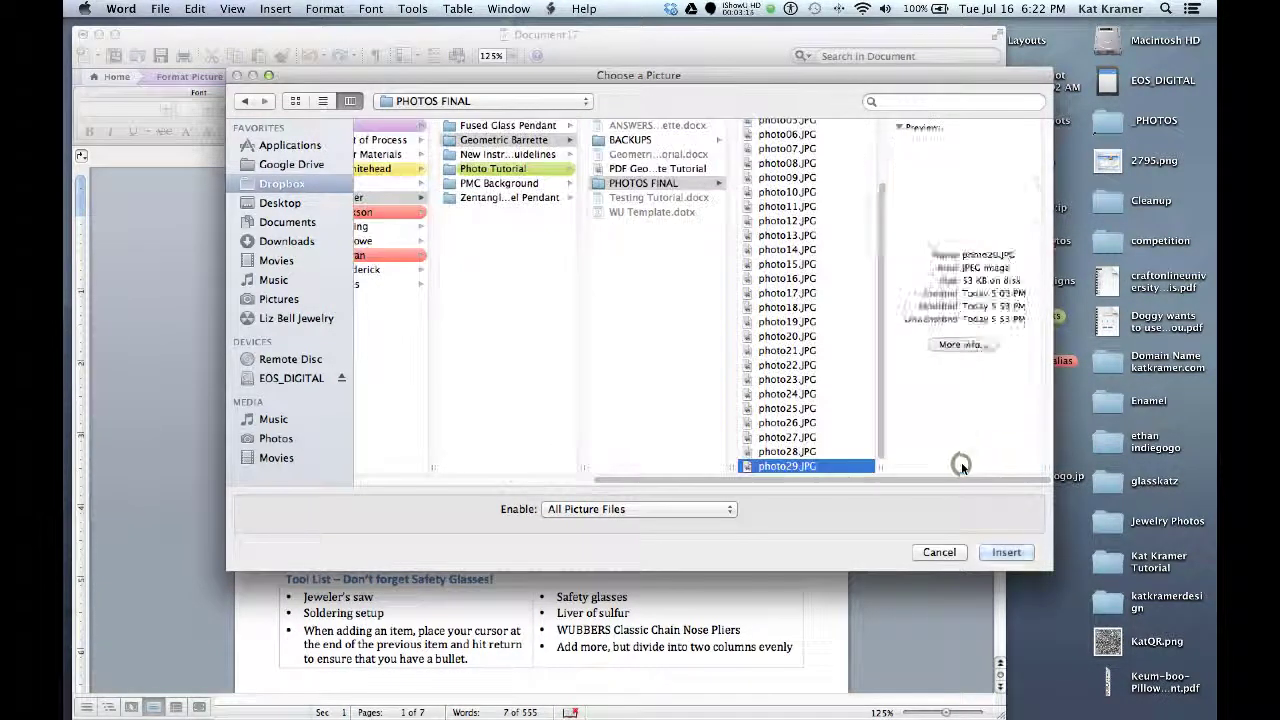
double_click(800, 466)
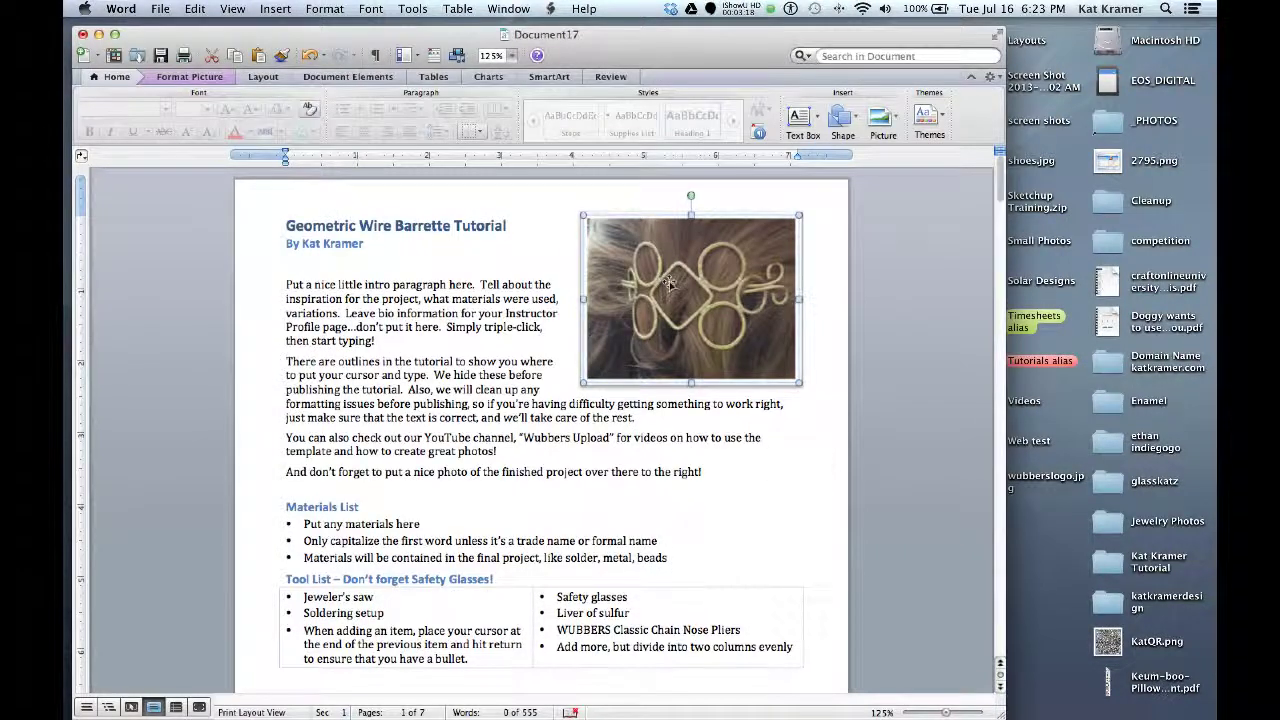
left_click_drag(668, 281, 673, 282)
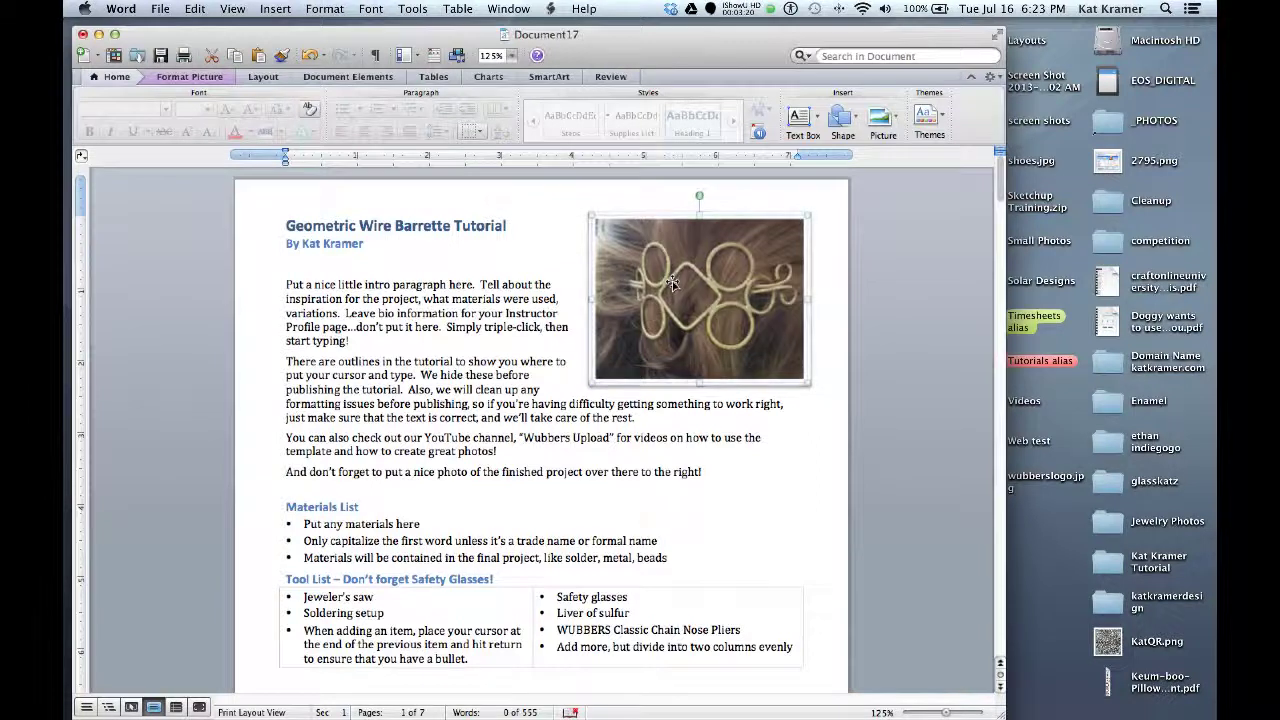
Step: Overwrite the intro paragraph with 'This is an intro to my barrette tutorial. I hope you like it.'
left_click(503, 291)
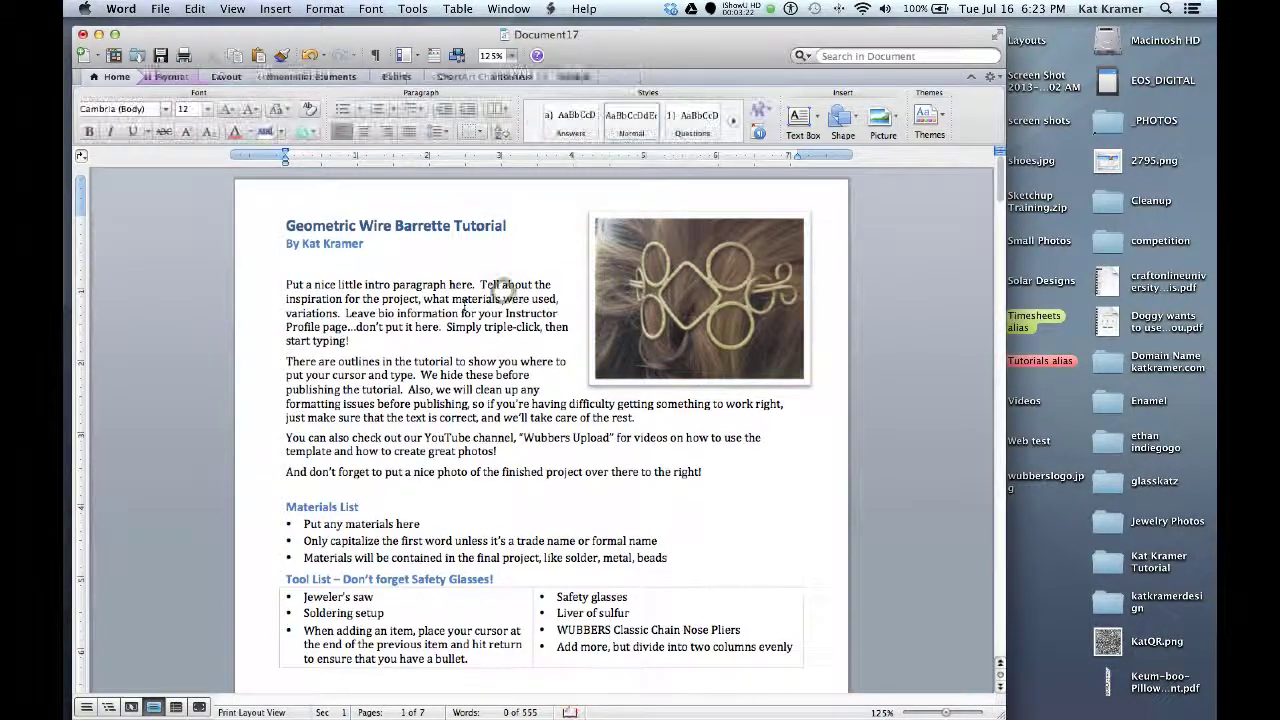
left_click(288, 285)
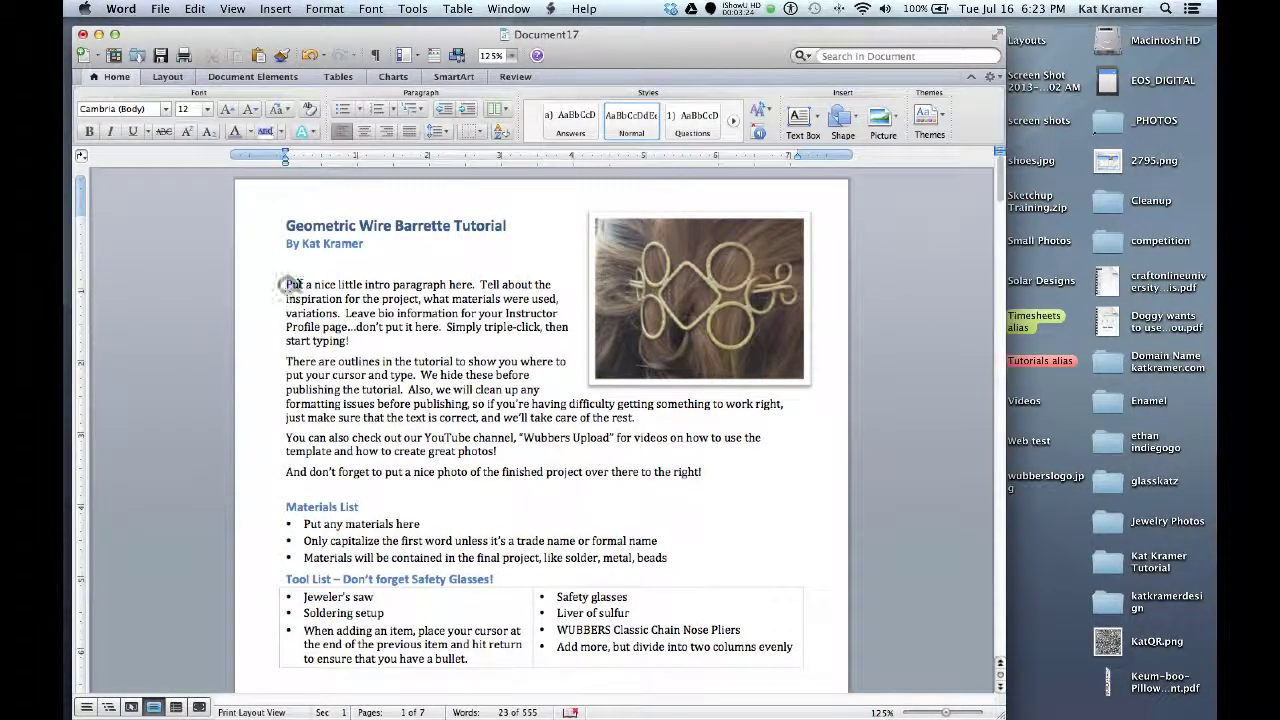
triple_click(288, 285)
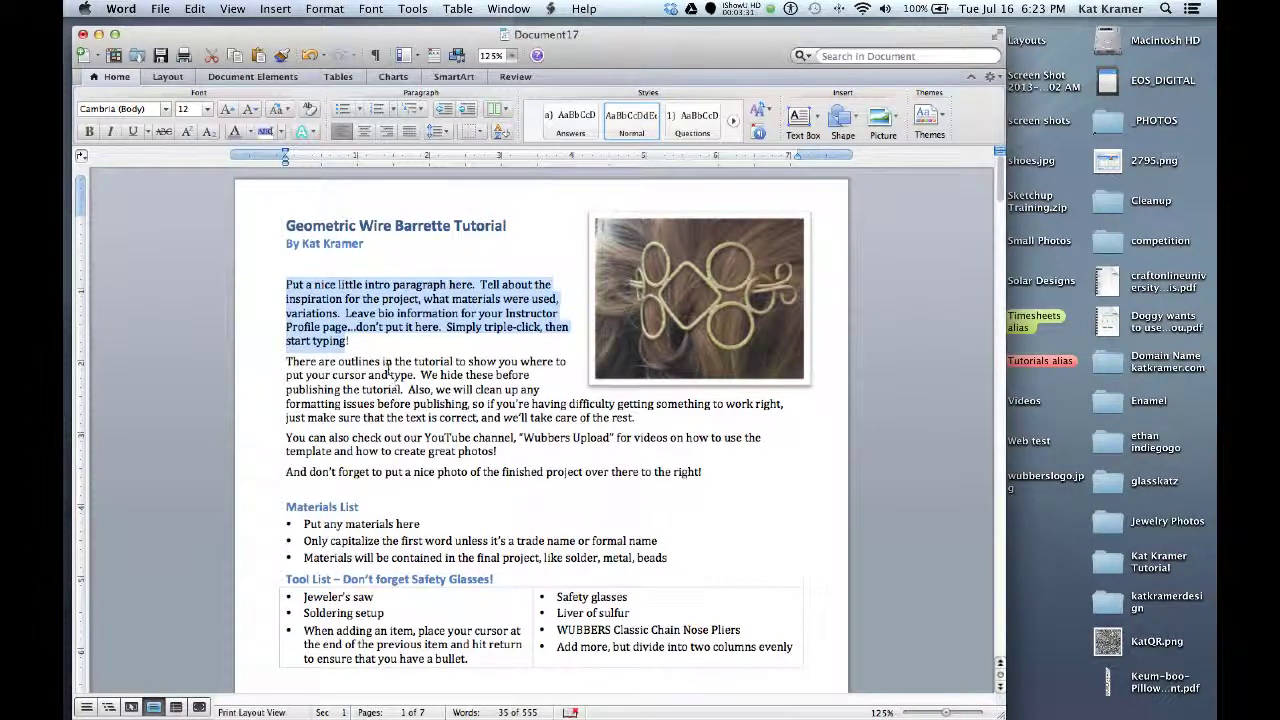
scroll(401, 374, "down", 1)
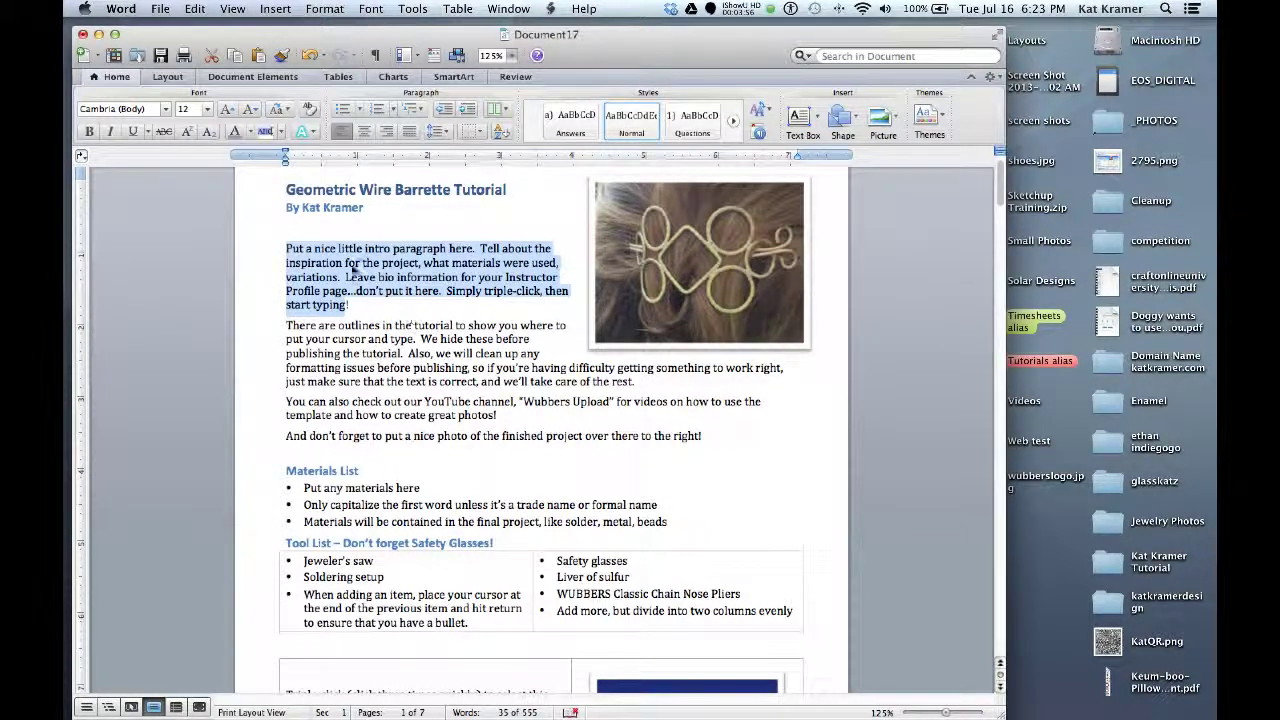
left_click(388, 266)
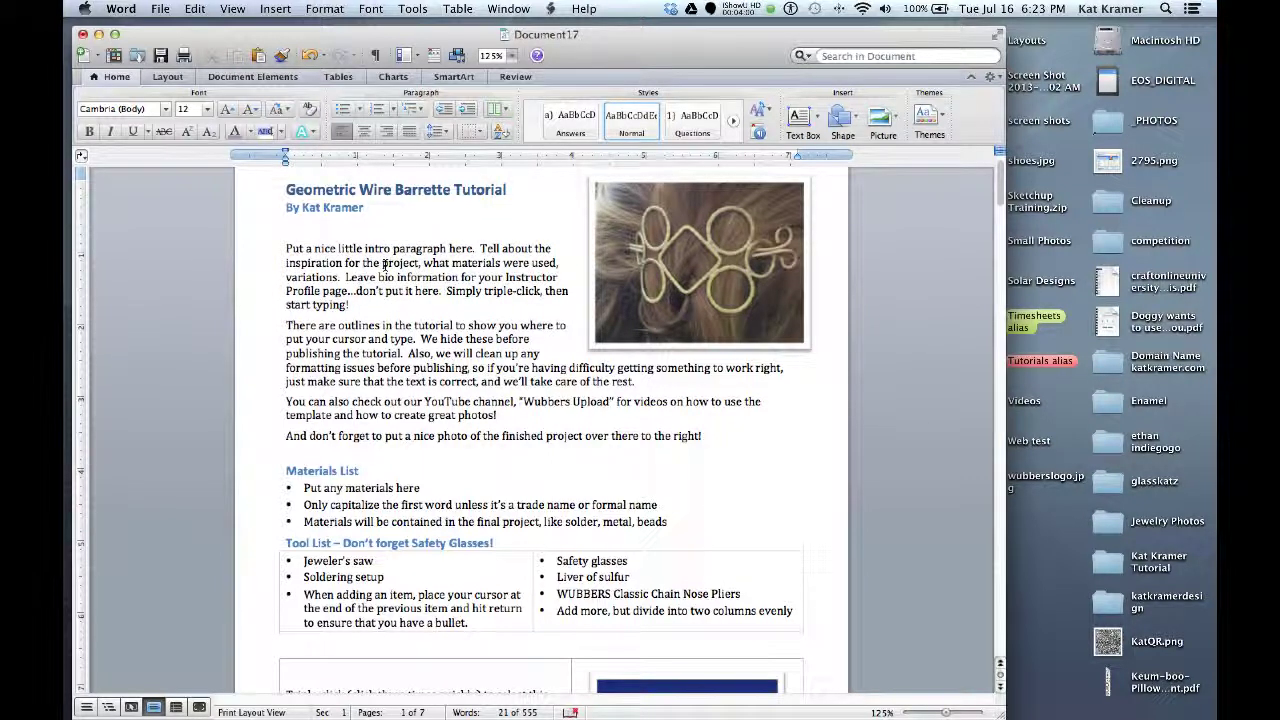
triple_click(390, 265)
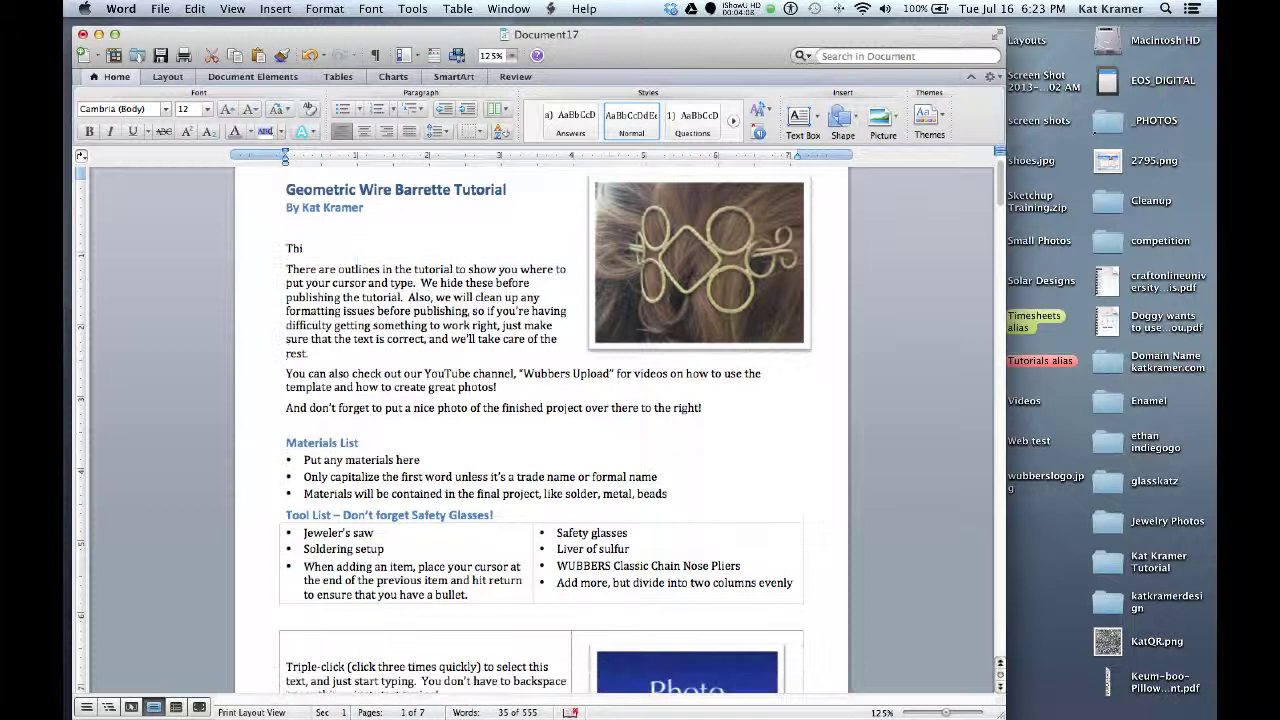
type("This is a")
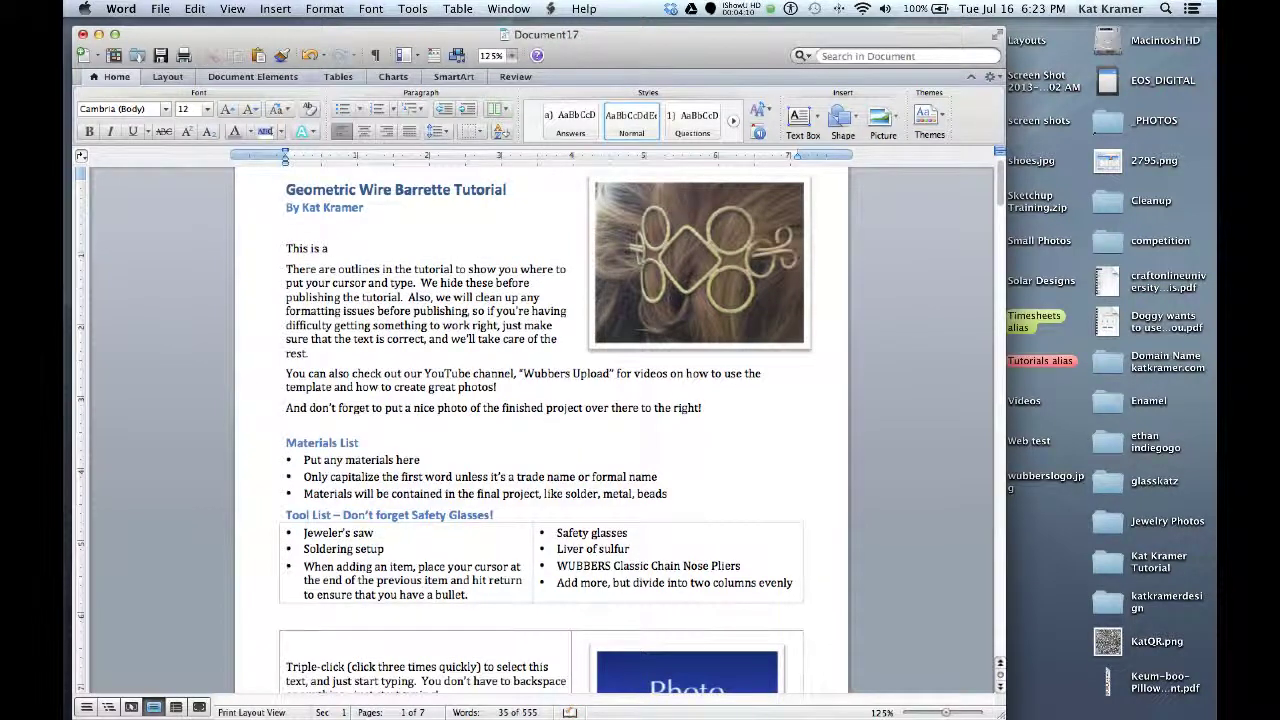
type("n intro to my bar")
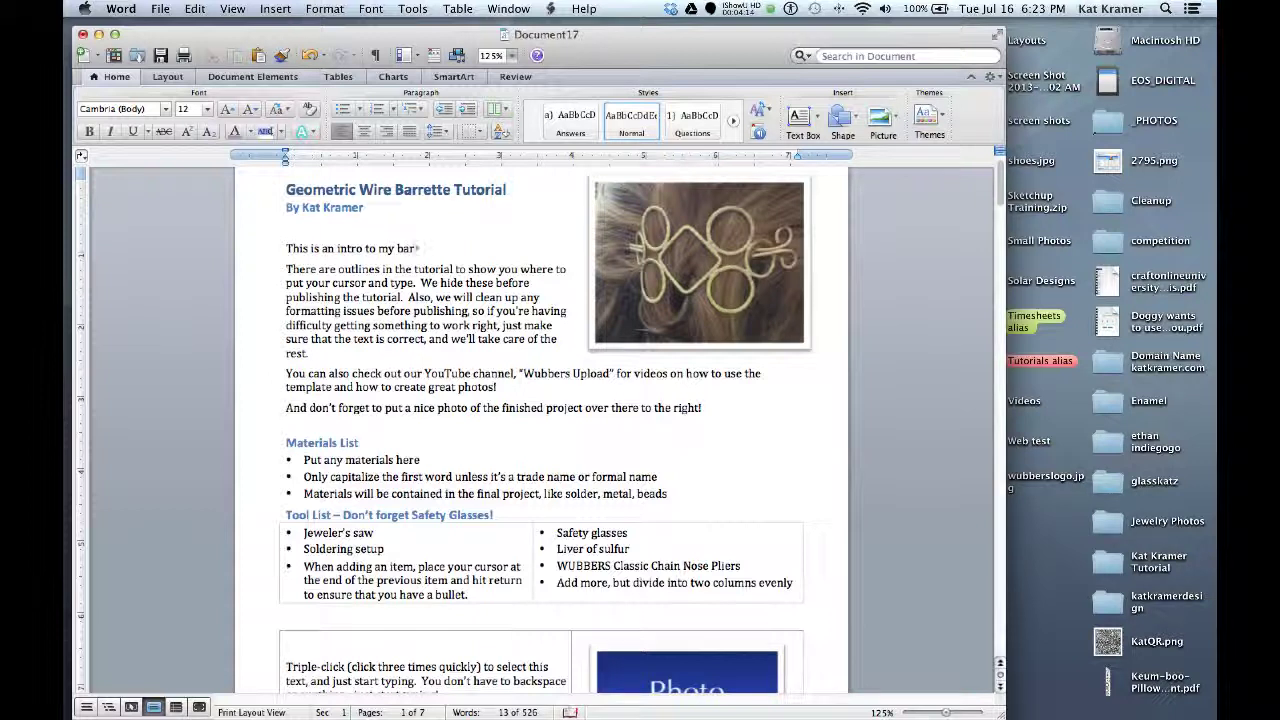
type("rette tutorial.  I hop")
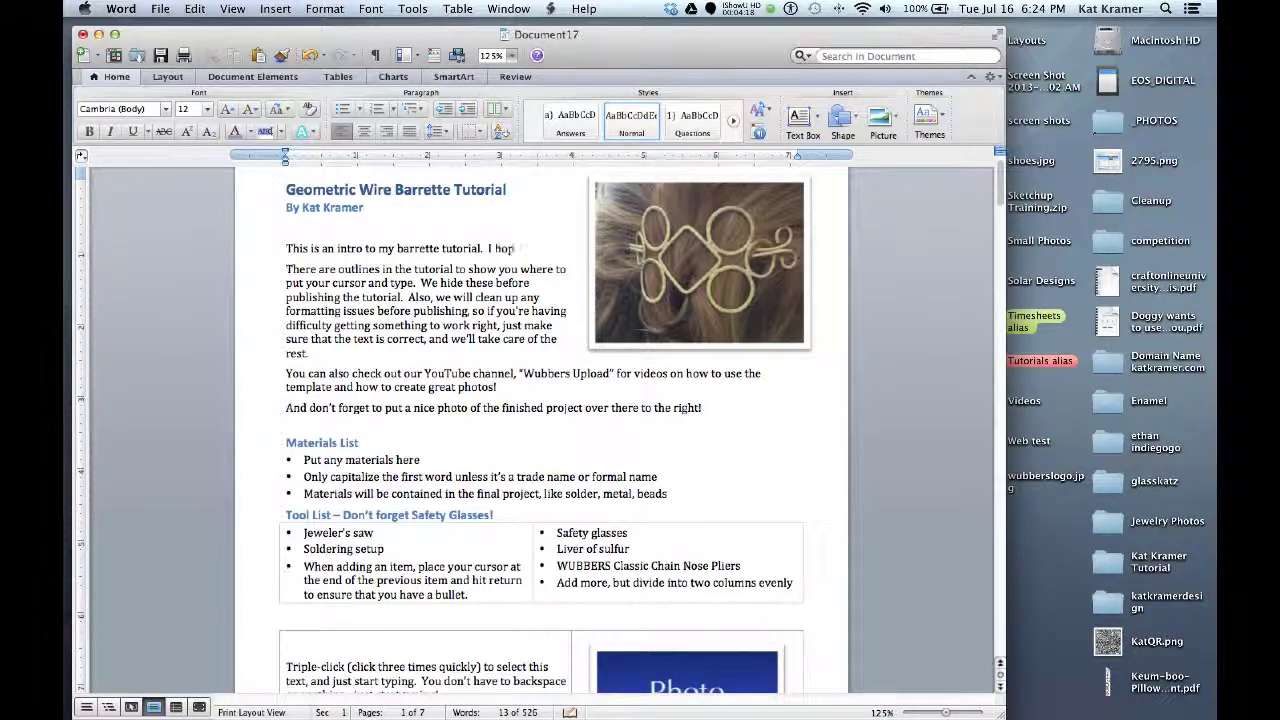
type("e you like it.")
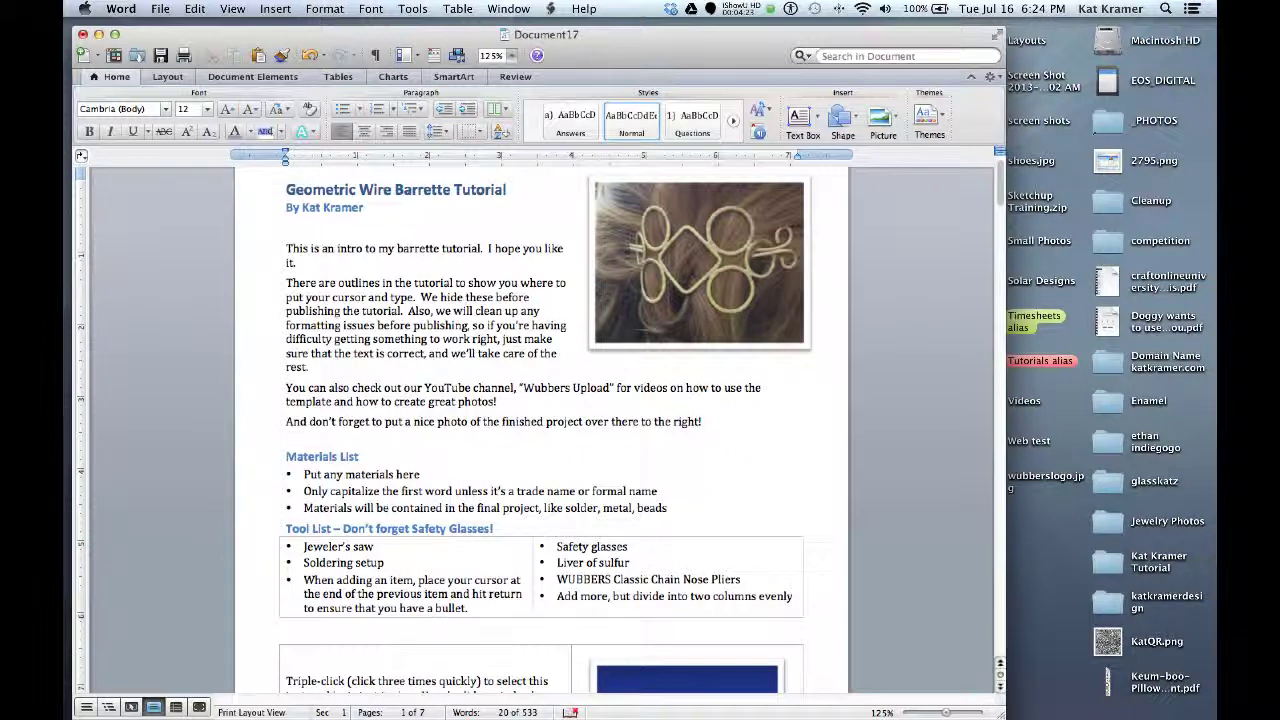
Step: Replace the three Materials bullets with 'Sterling silver wire, 14 gauge', 'Easy solder' and Swarovski 4mm bicones
scroll(418, 330, "down", 5)
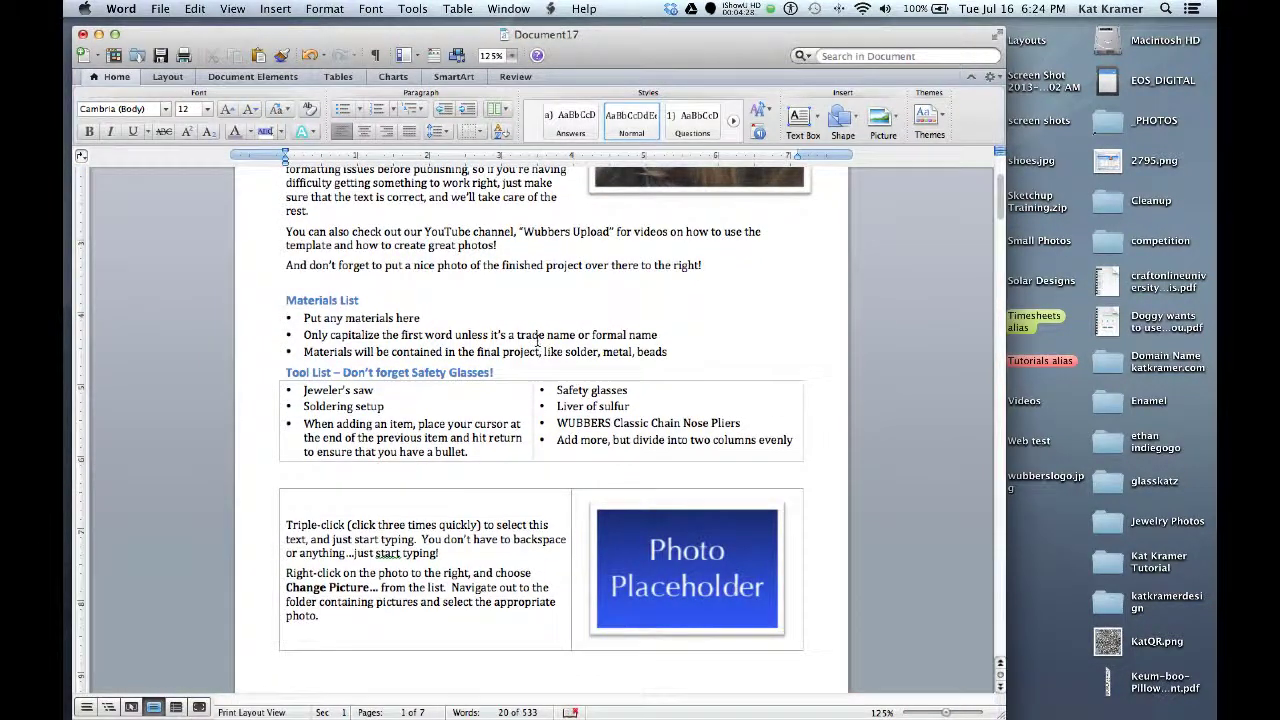
scroll(533, 340, "down", 1)
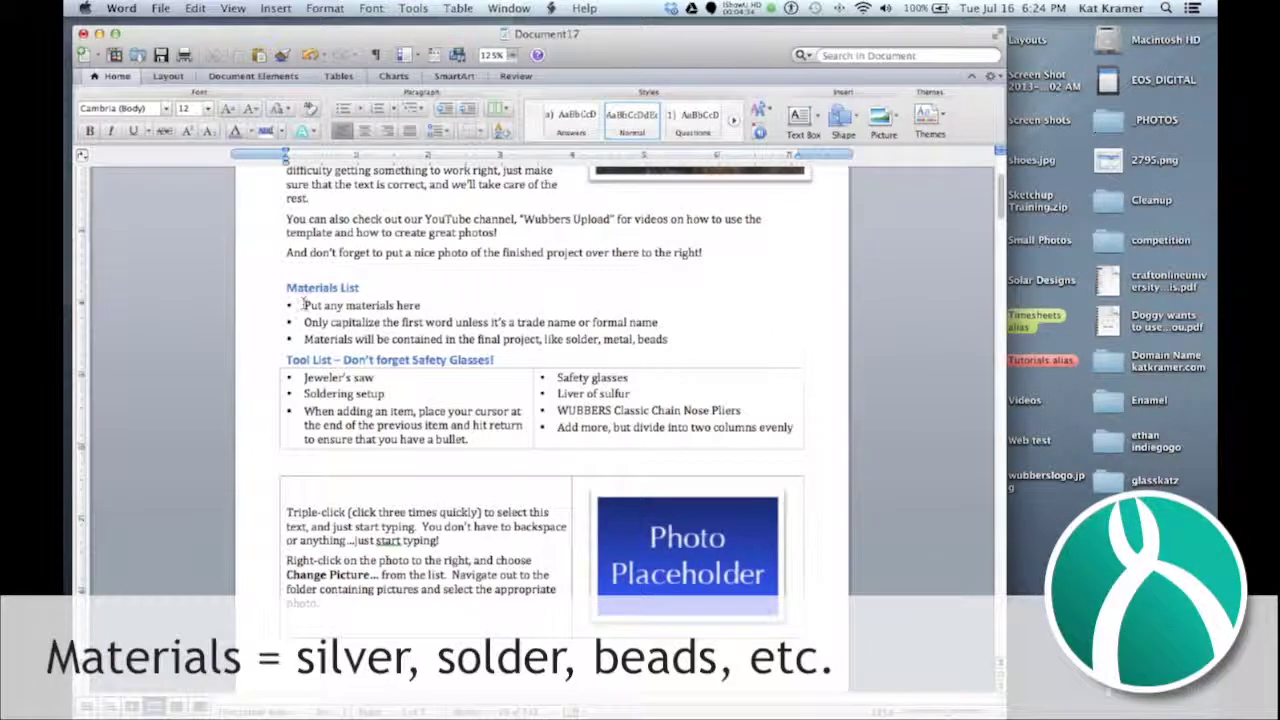
left_click_drag(302, 305, 668, 342)
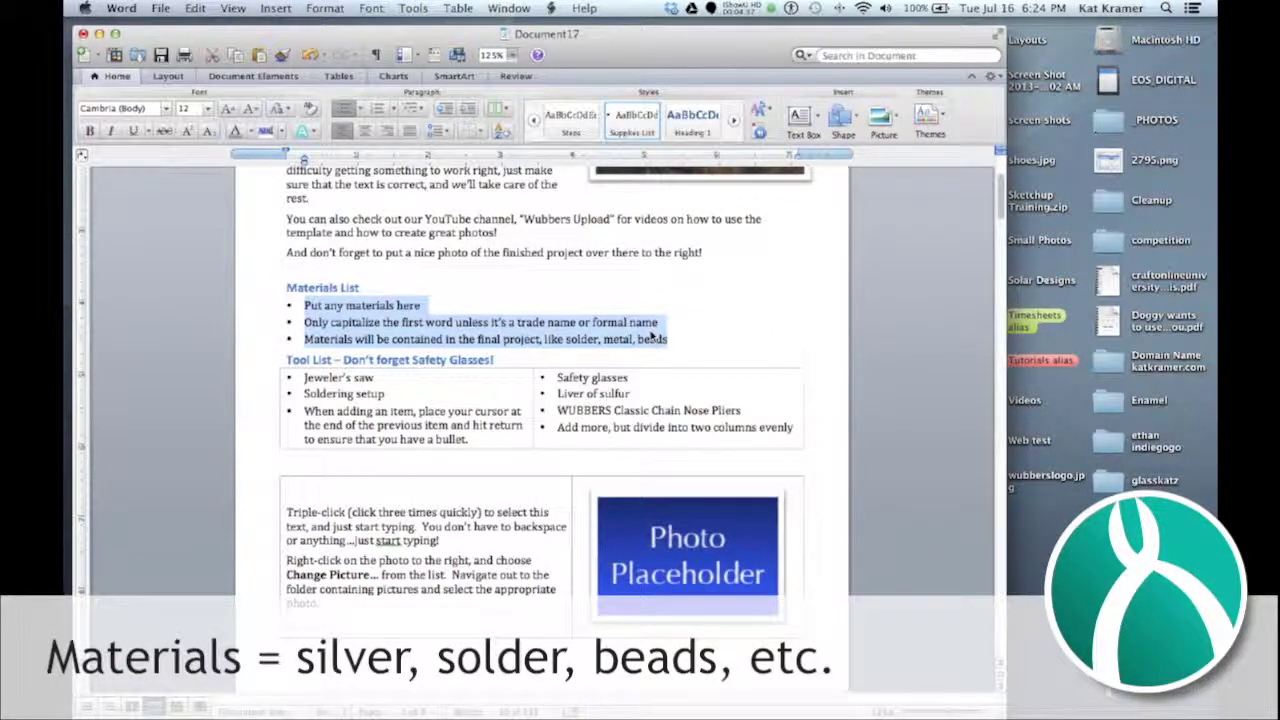
type("Sterling silve")
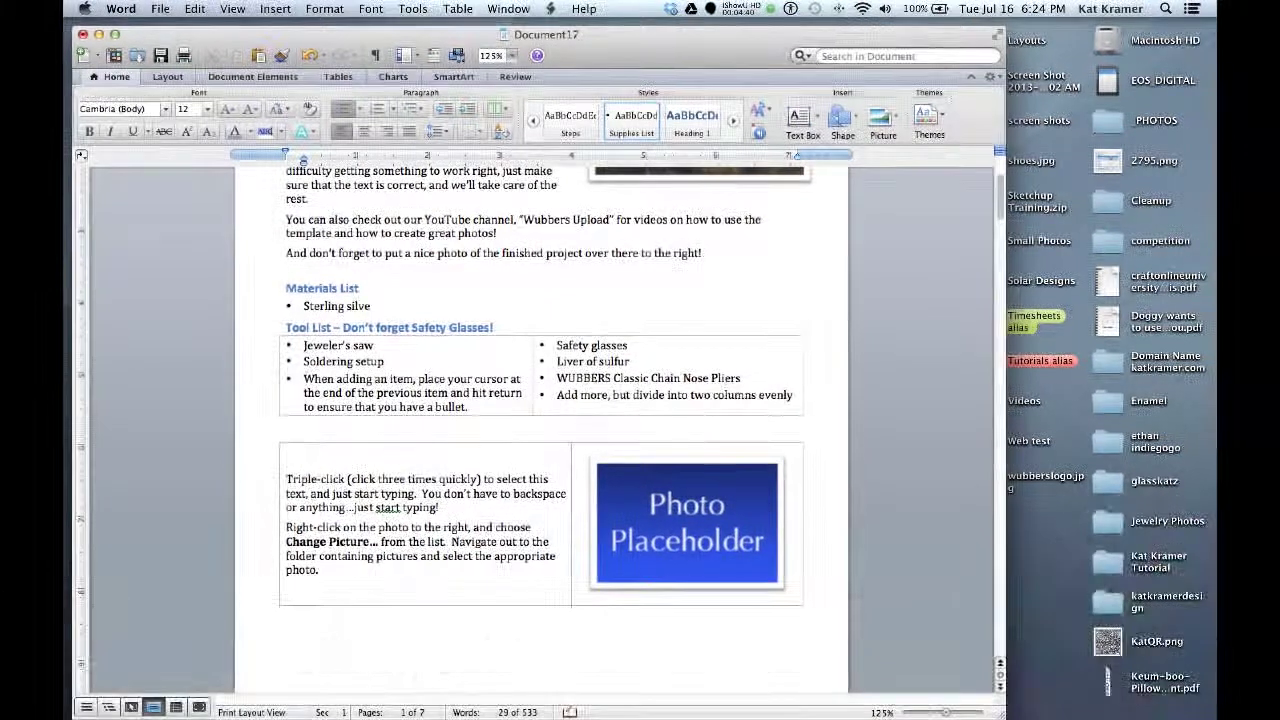
type("r wire")
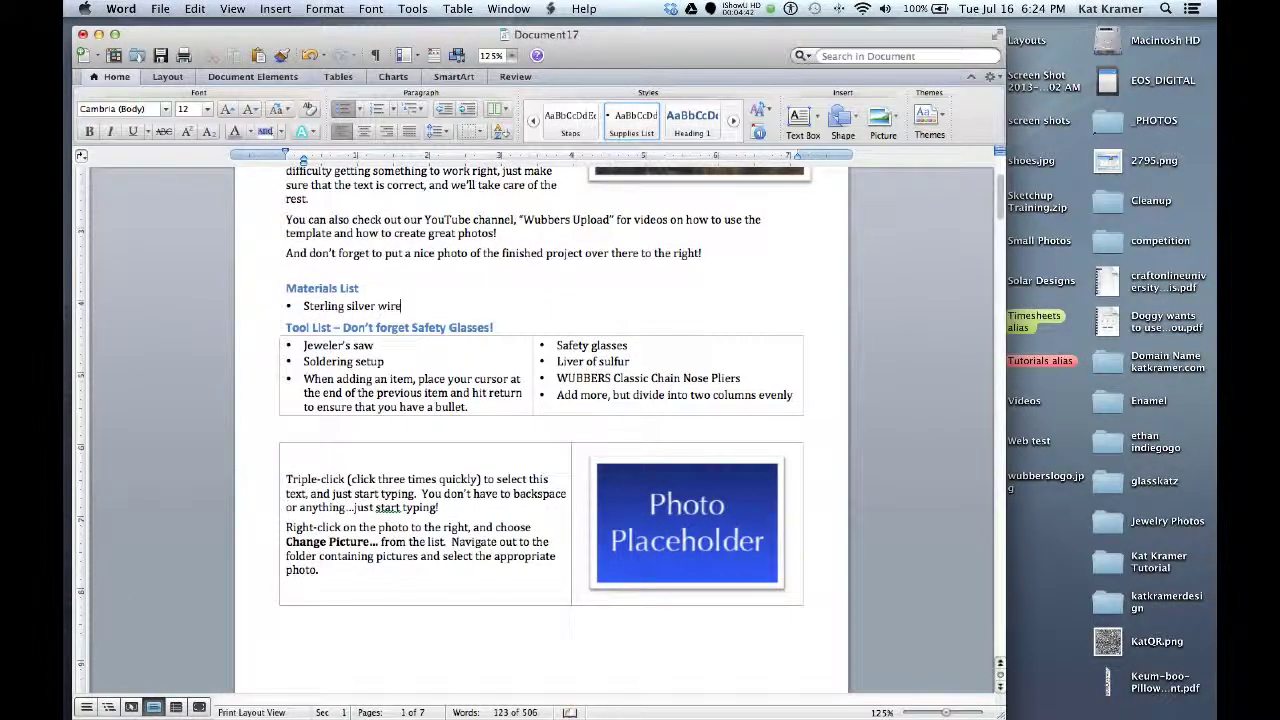
type(", 14 gauge")
key("Return")
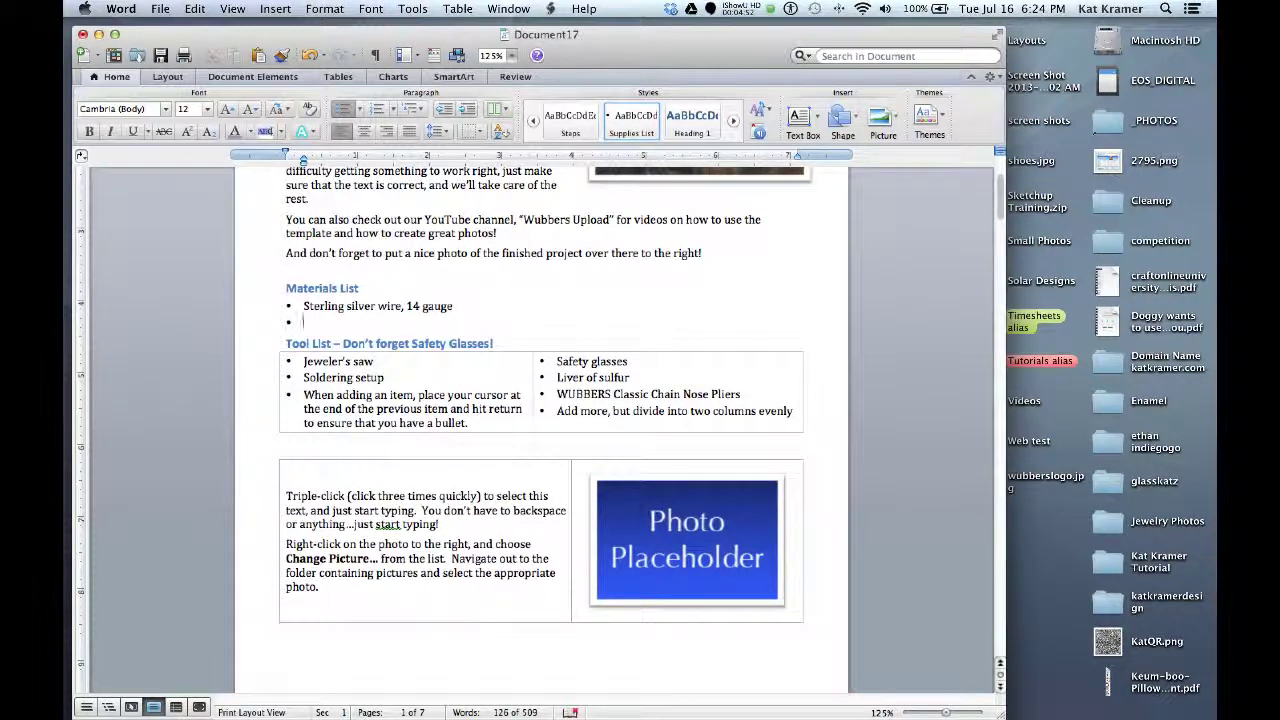
type("Easy solder")
key("Return")
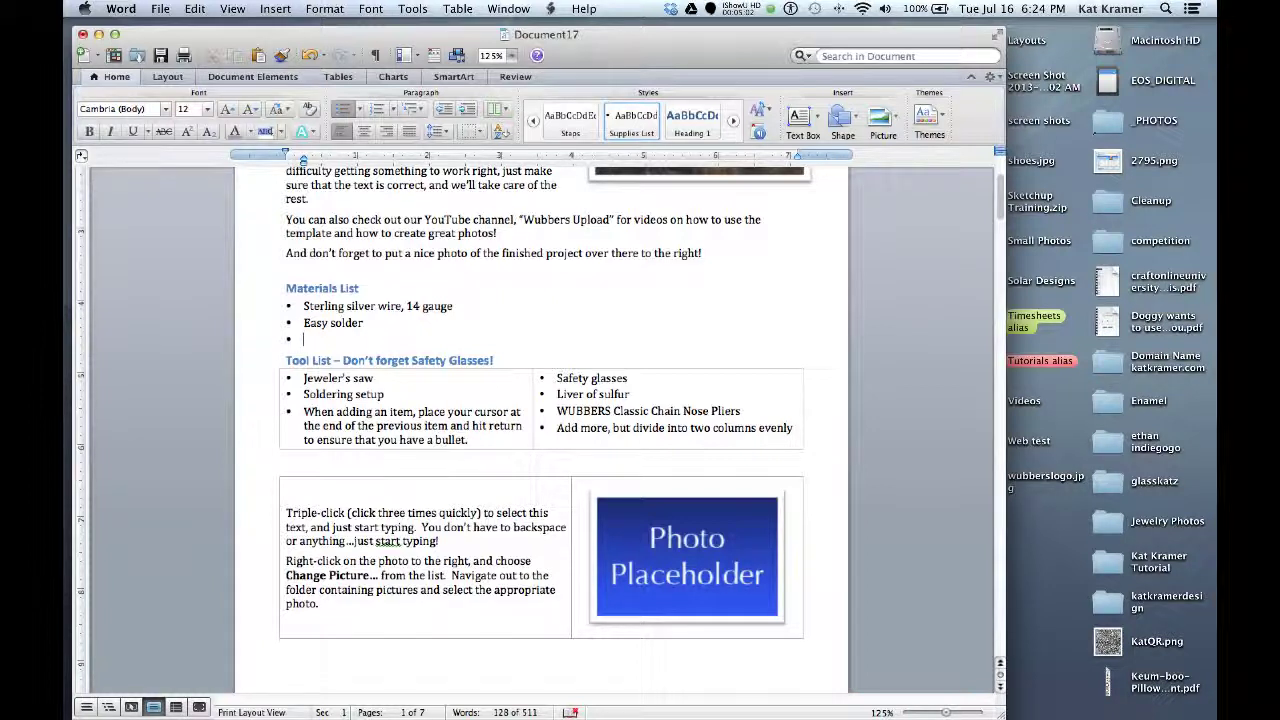
type("Faceted bea")
type("s")
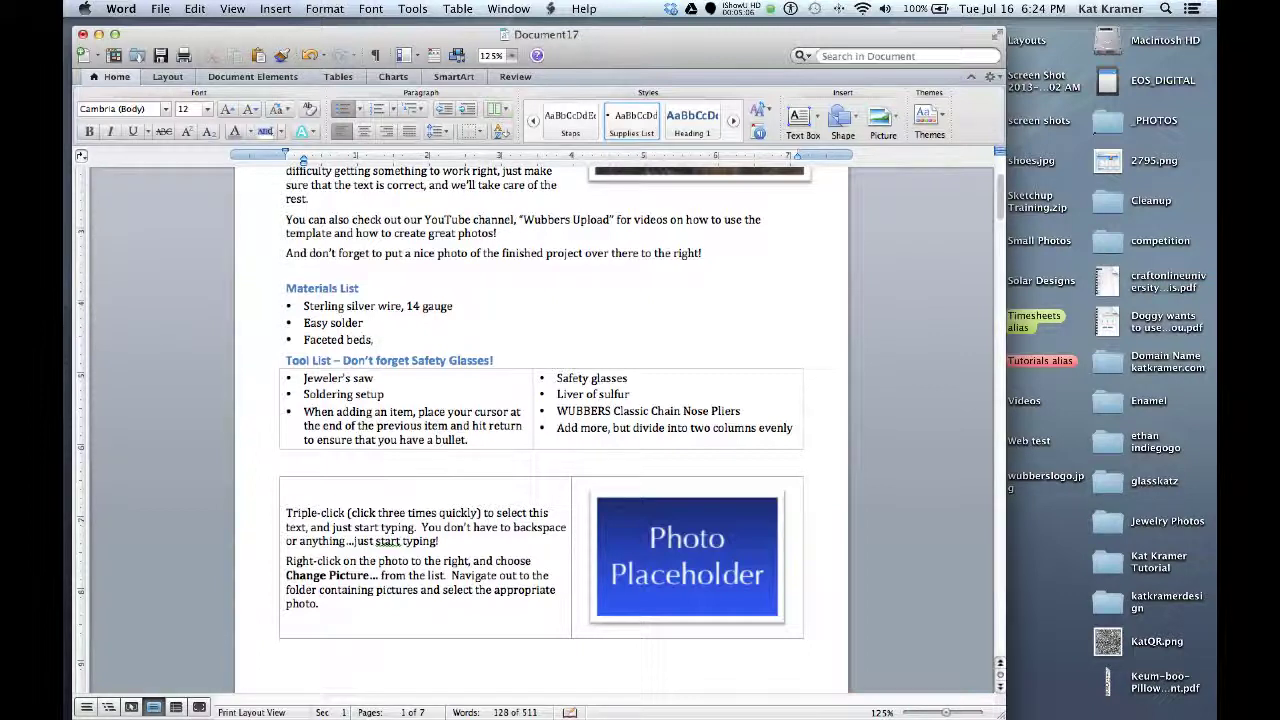
type(", Swarovski 4mm")
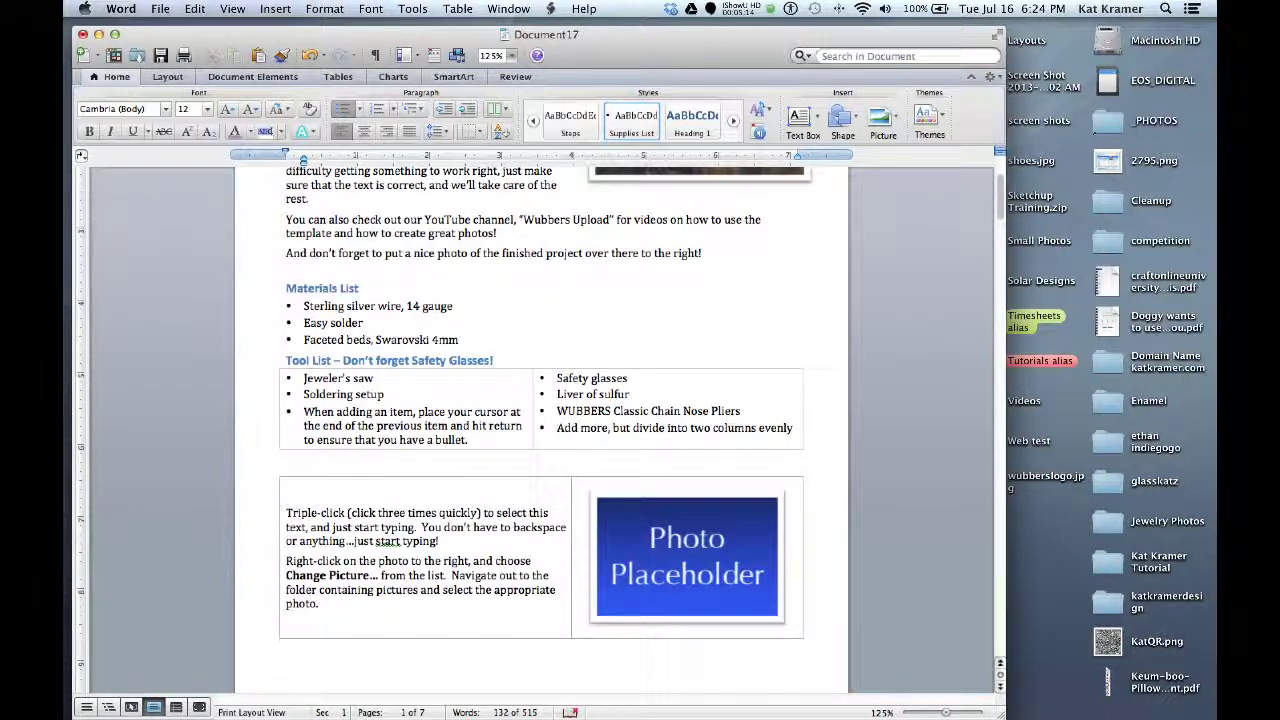
type(" bicones")
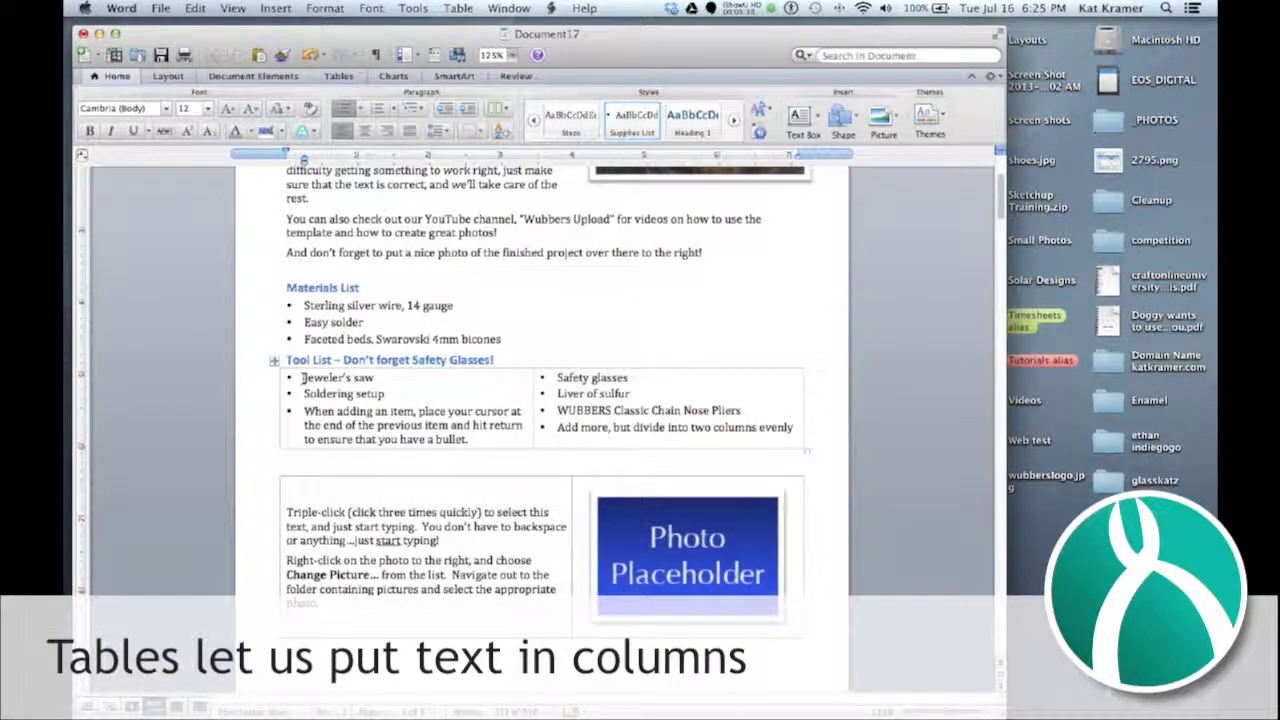
Step: Replace the left-column tools with Jeweler's saw, Soldering setup, Pickle pot and WUBBERS Round Mandrel Pliers
left_click_drag(302, 377, 472, 439)
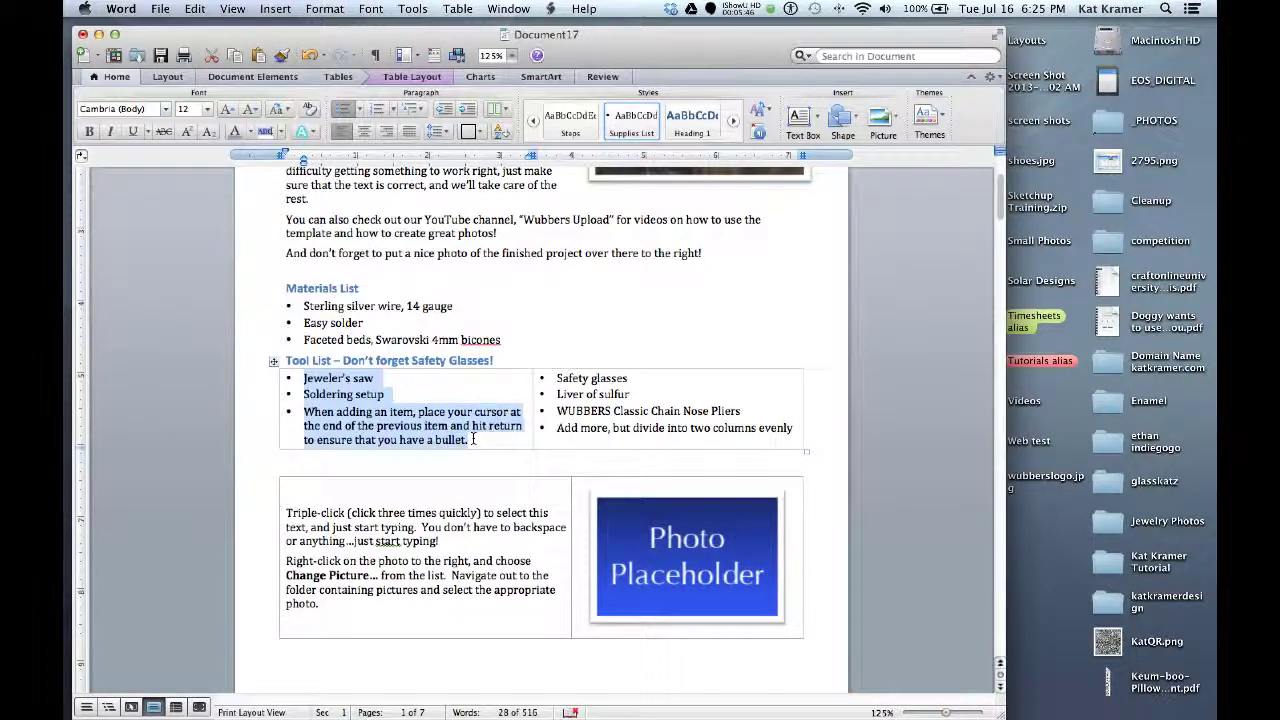
type("Jewe")
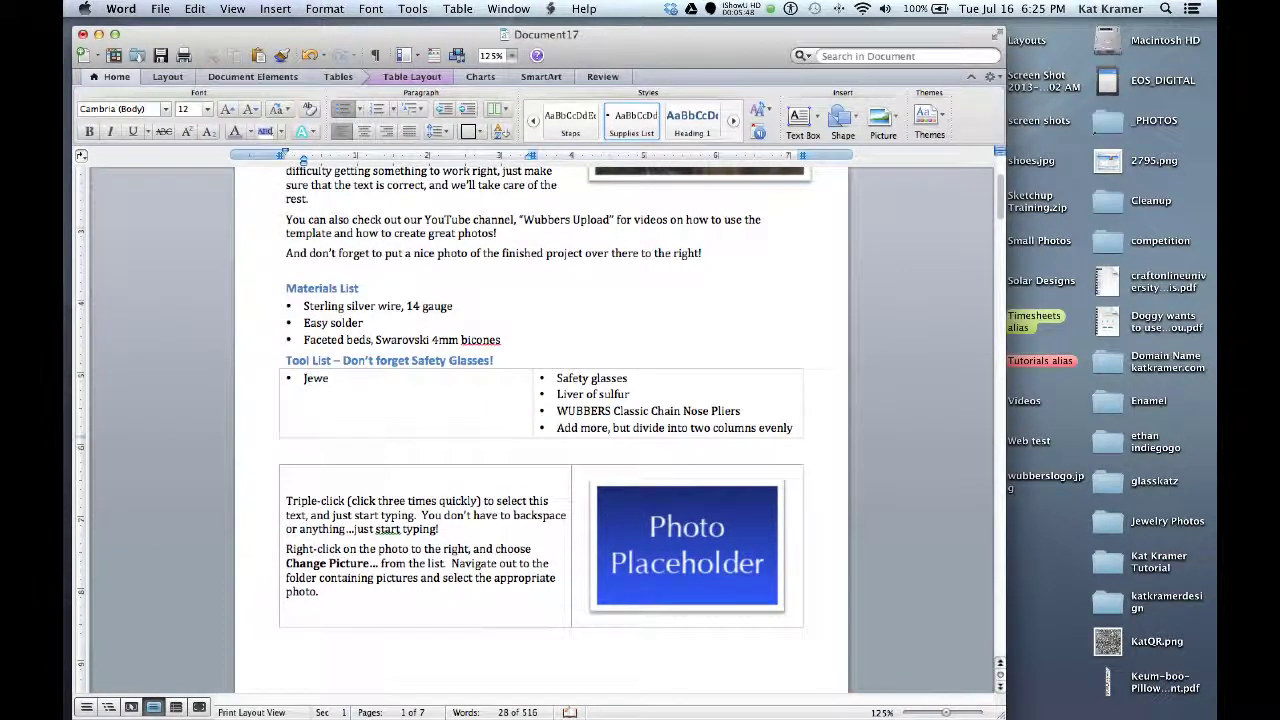
type("ler's saw")
key("Return")
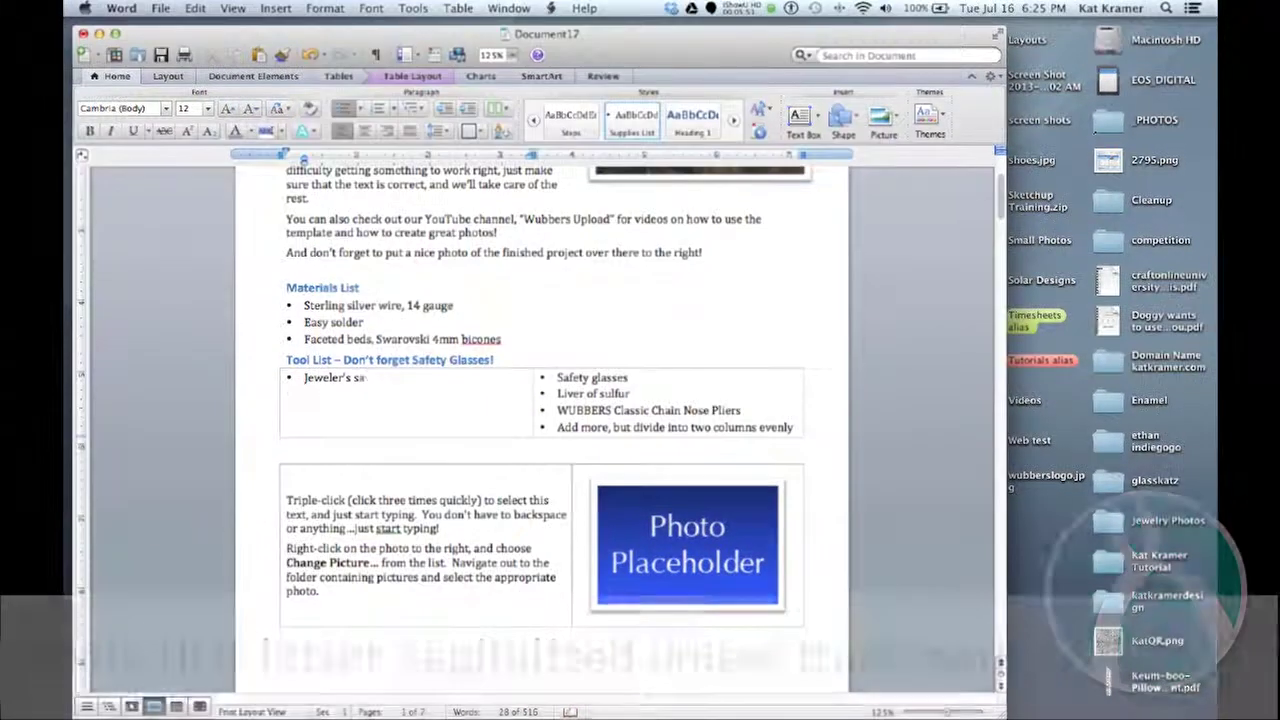
type("Solding")
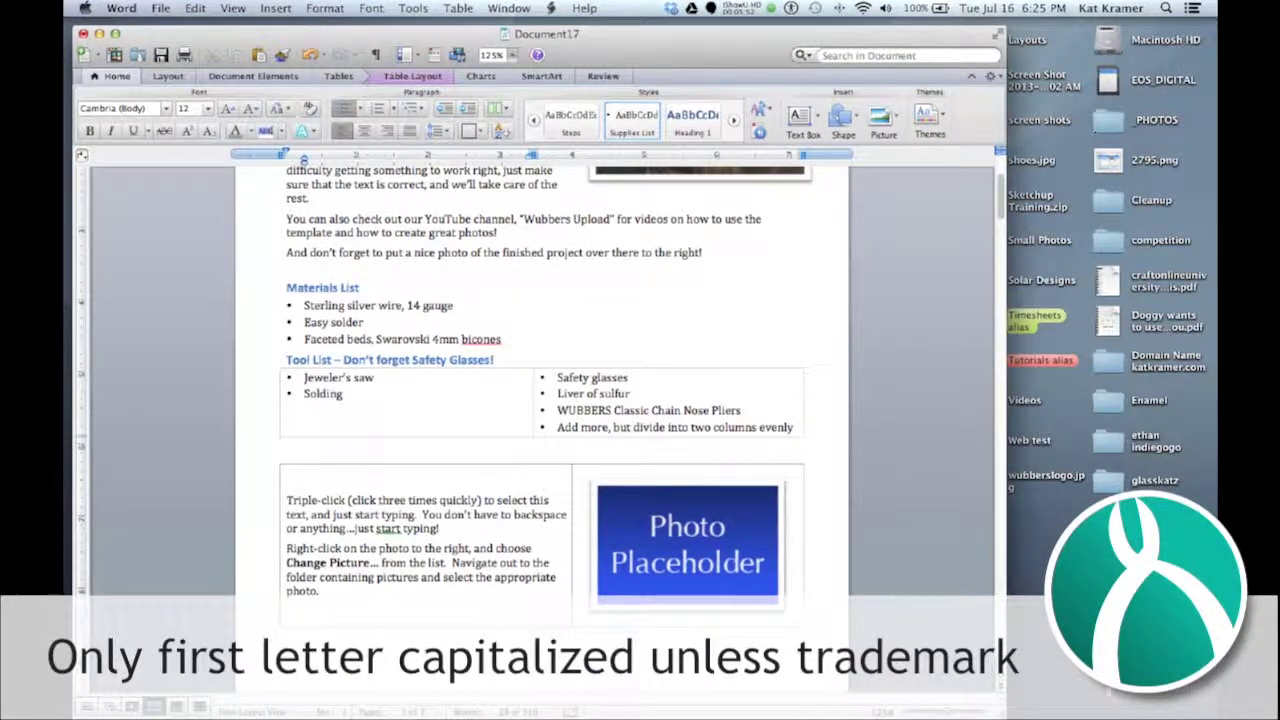
key("BackSpace")
key("BackSpace")
type("ering setup ")
type("Pickle pot")
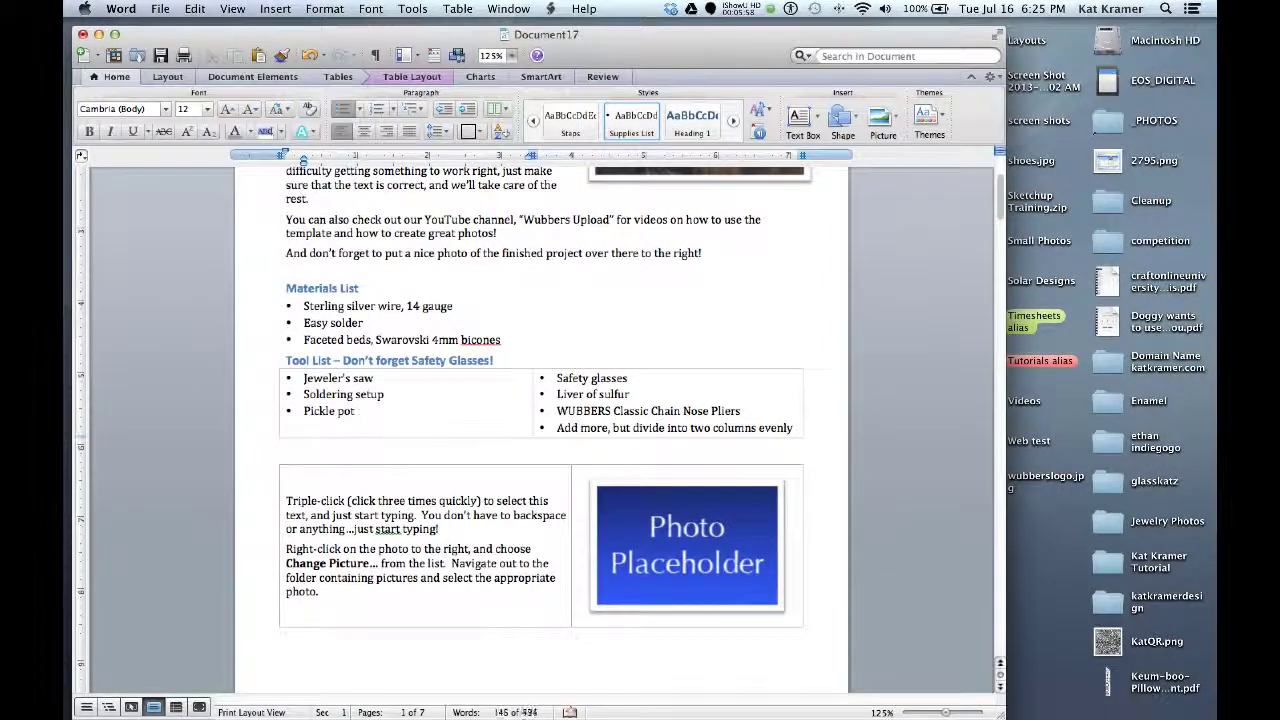
key("Return")
type("WUBB")
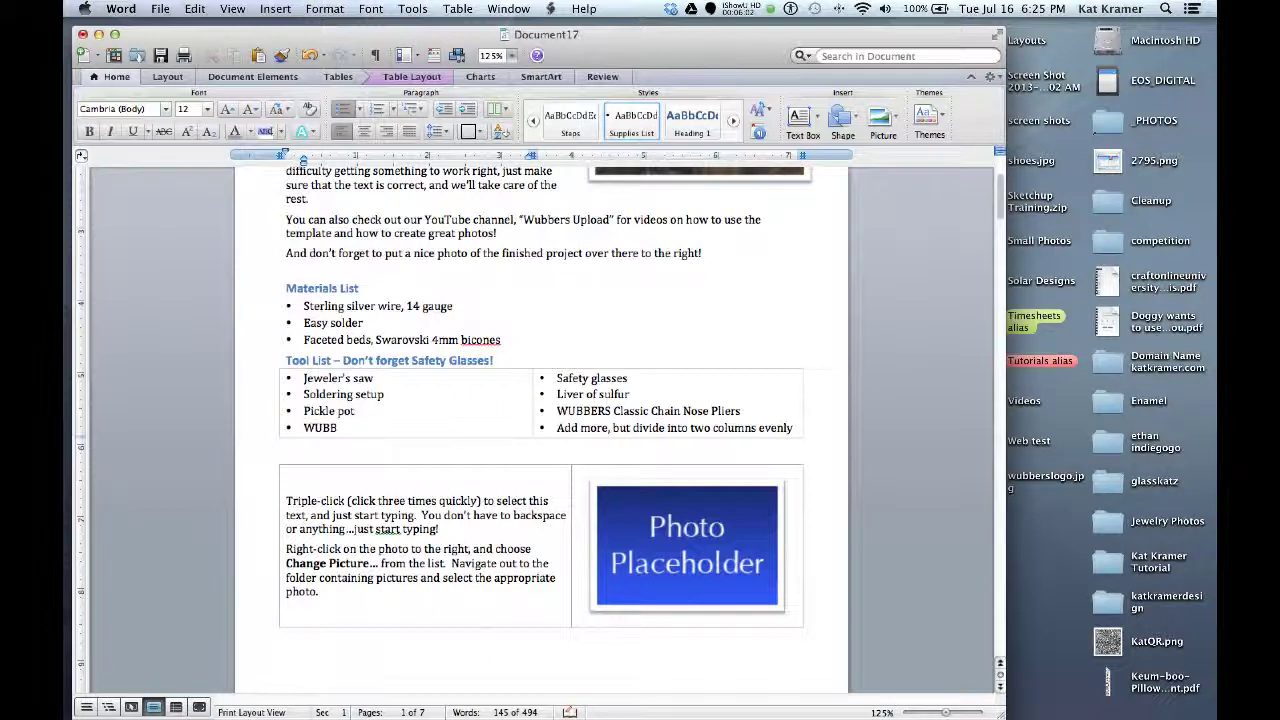
type("ERS")
type(" lar")
type("arg")
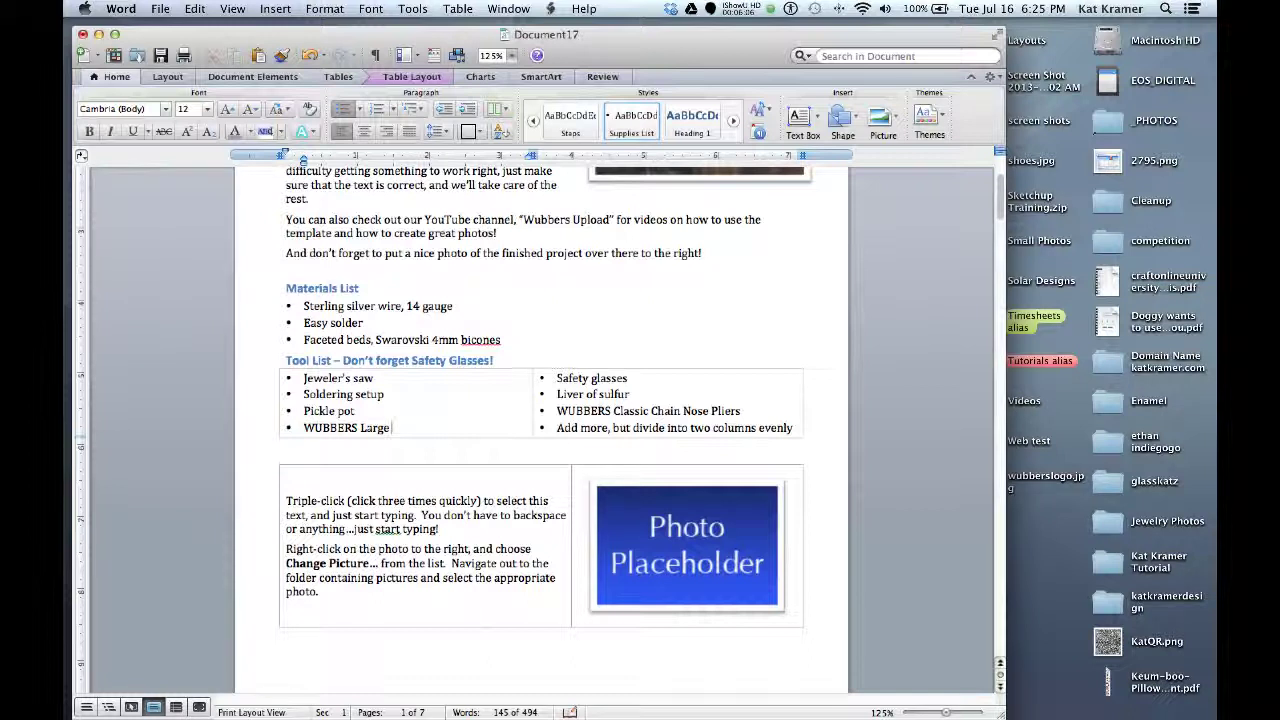
type("e Round Mandrel Plier")
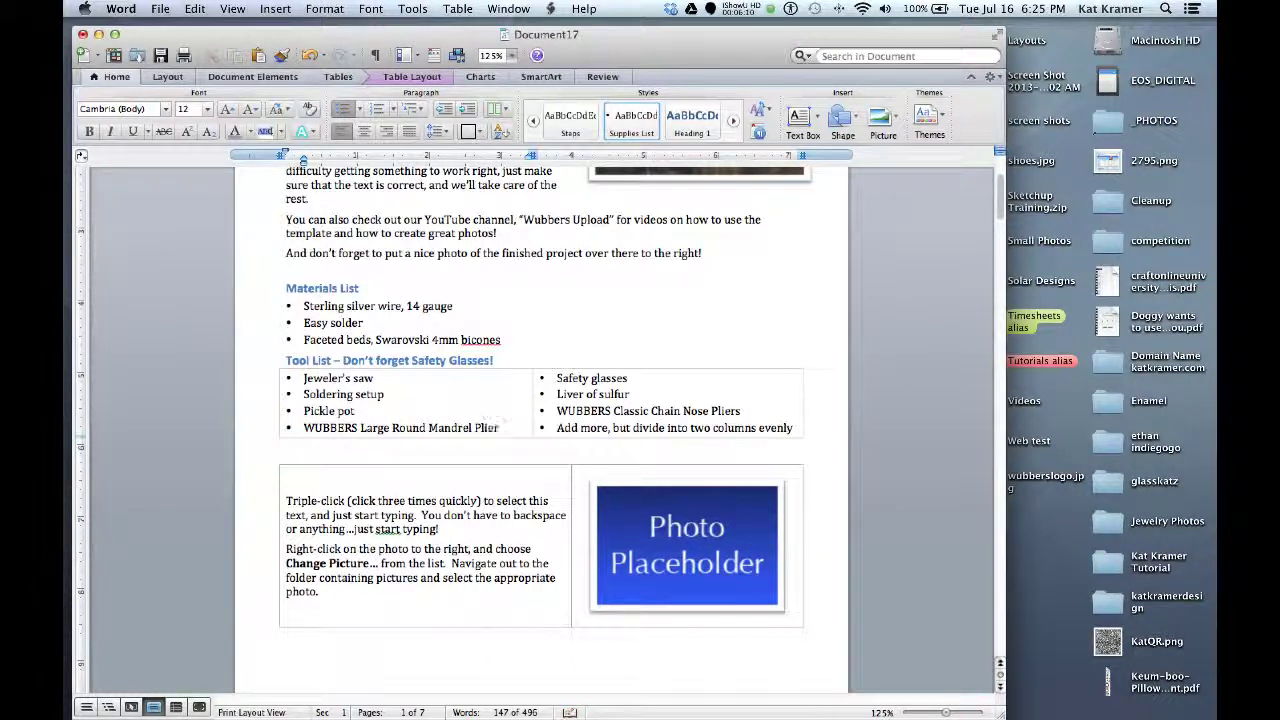
type("s")
Step: Replace the right-column tools with Bracelet mandrel, Rawhide hammer and Liver of sulfur
left_click_drag(794, 428, 559, 381)
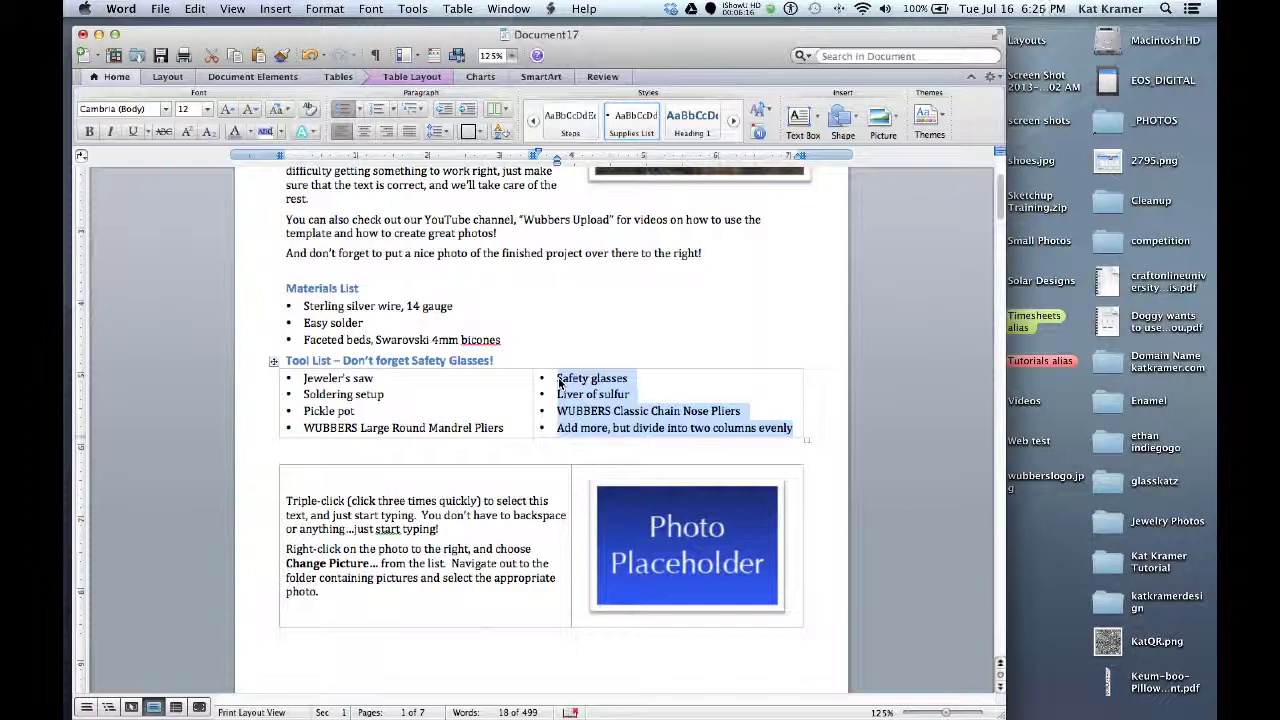
type("Bracelet")
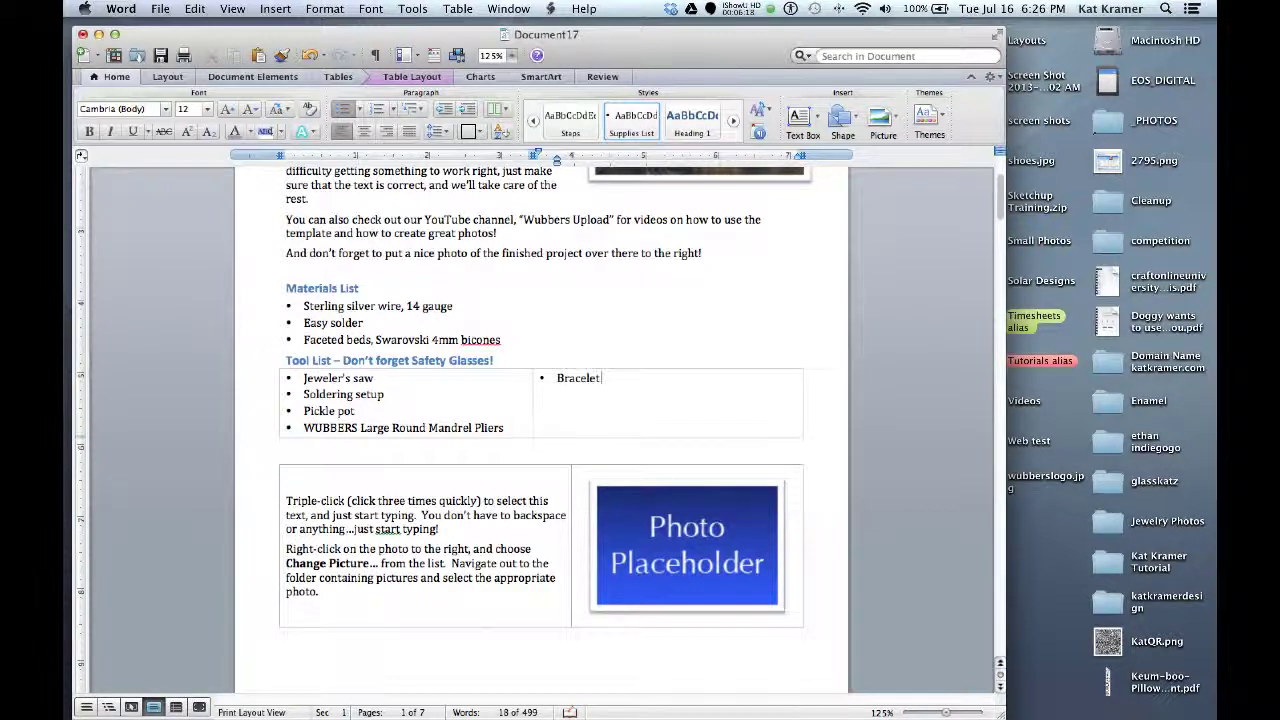
type(" MandrelRawhide")
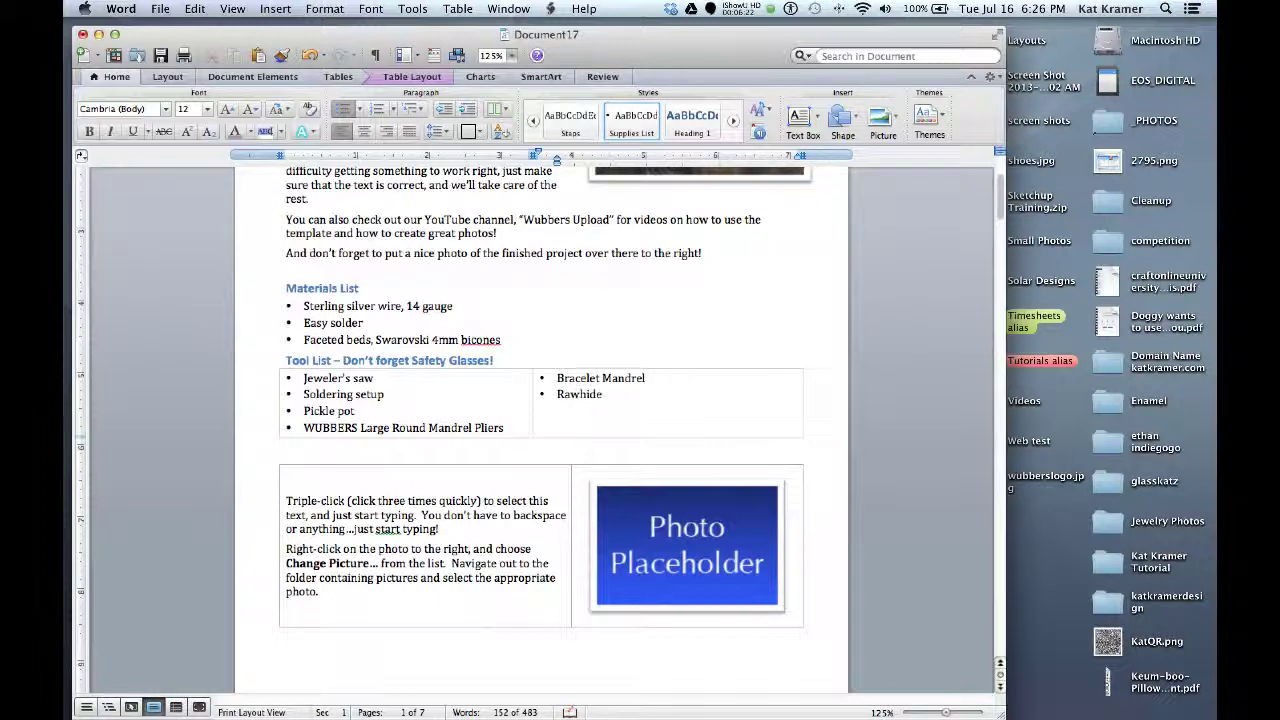
type(" hammer")
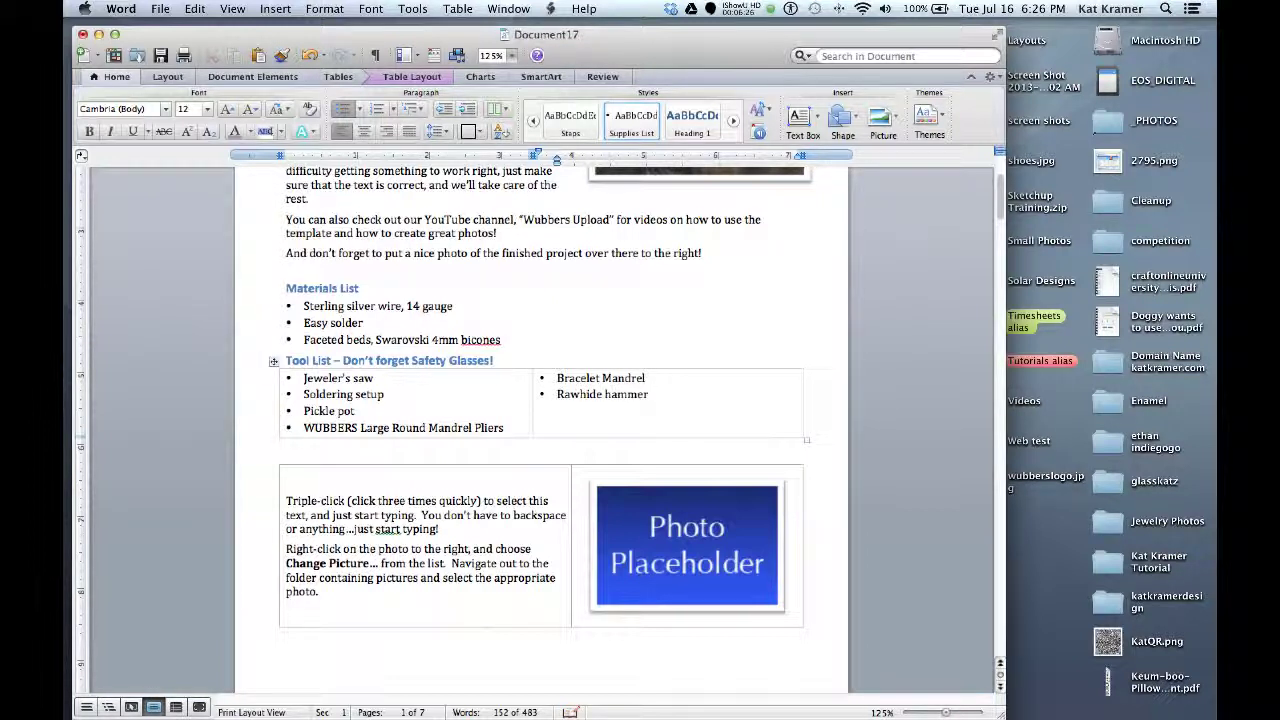
left_click(603, 378)
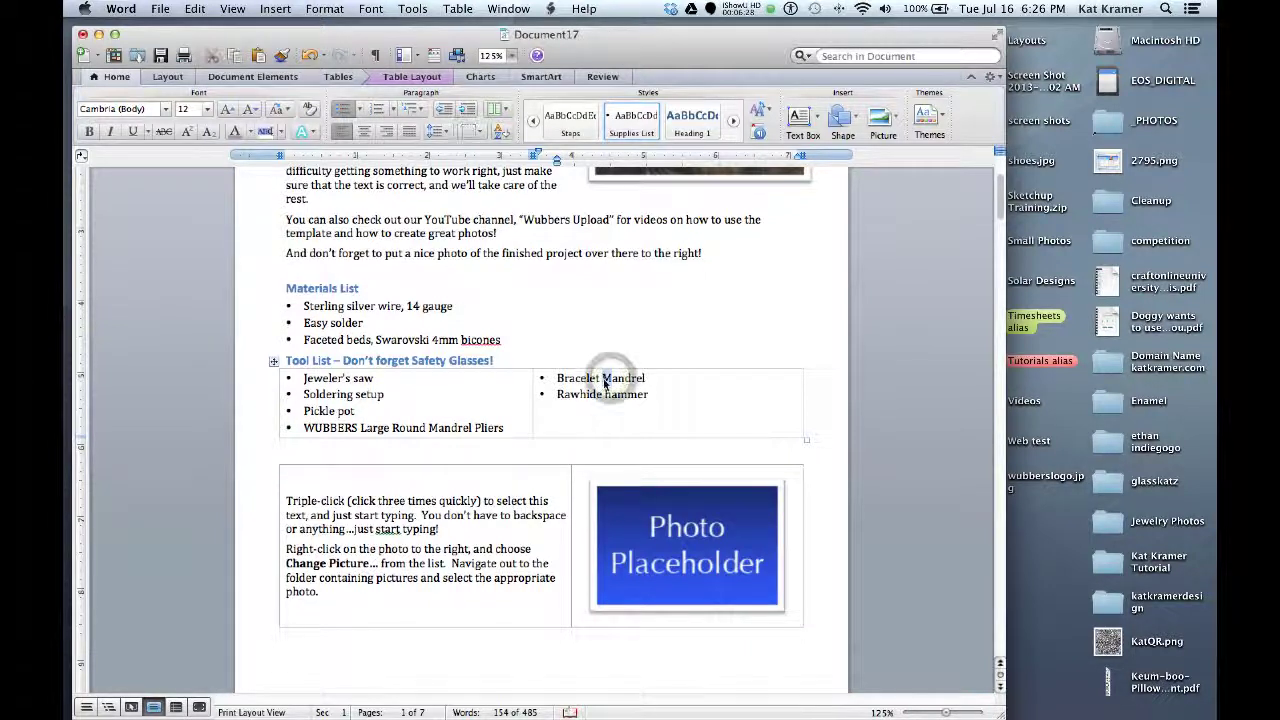
key("BackSpace")
type("m")
left_click(665, 395)
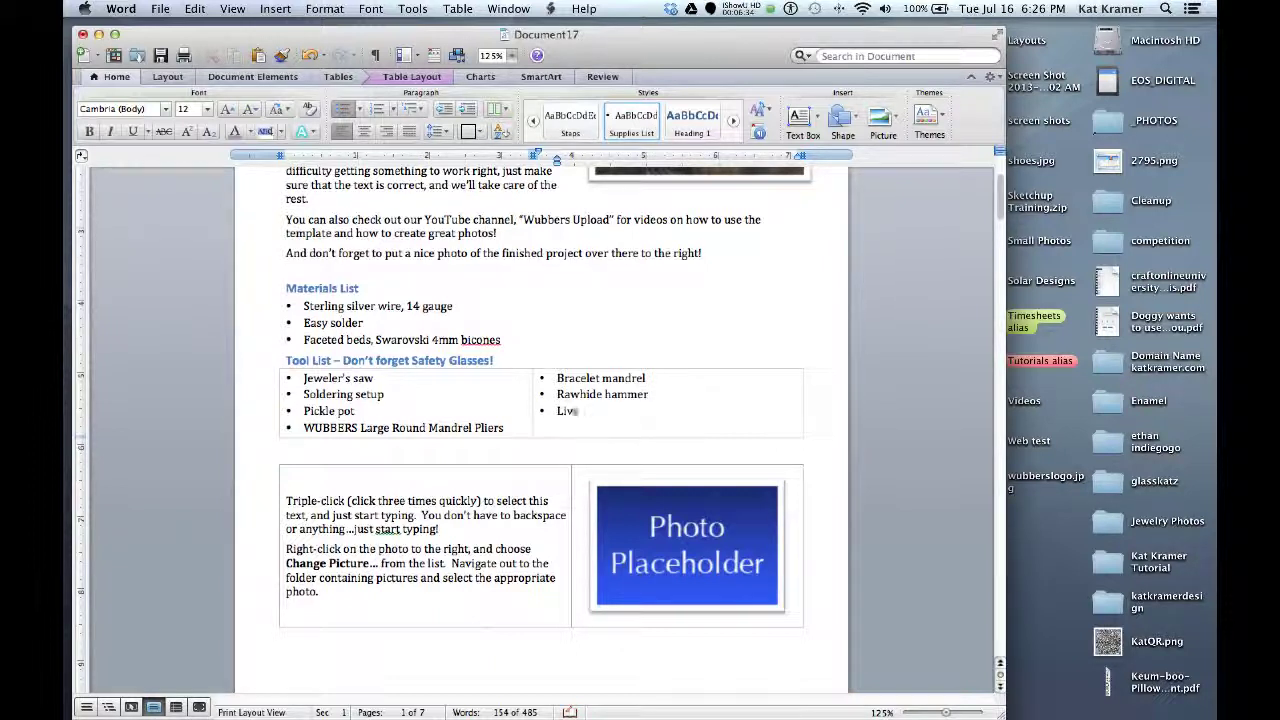
type("f sulfur")
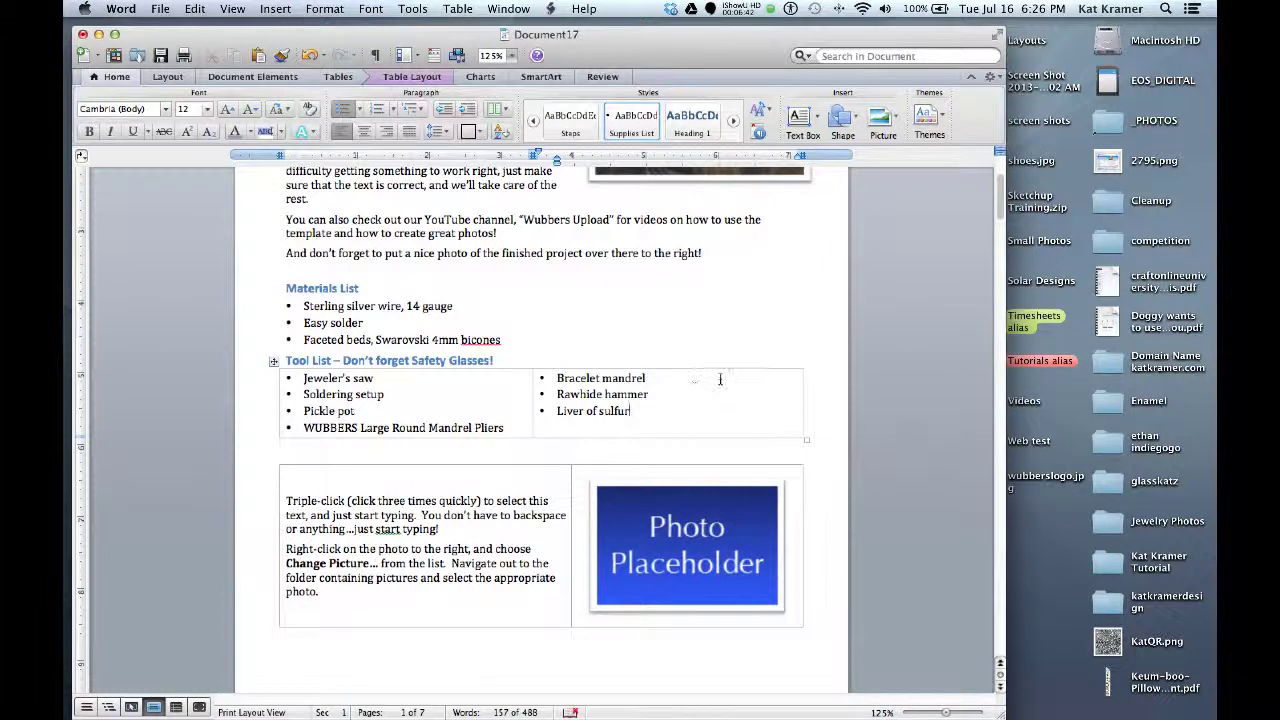
scroll(719, 379, "down", 1)
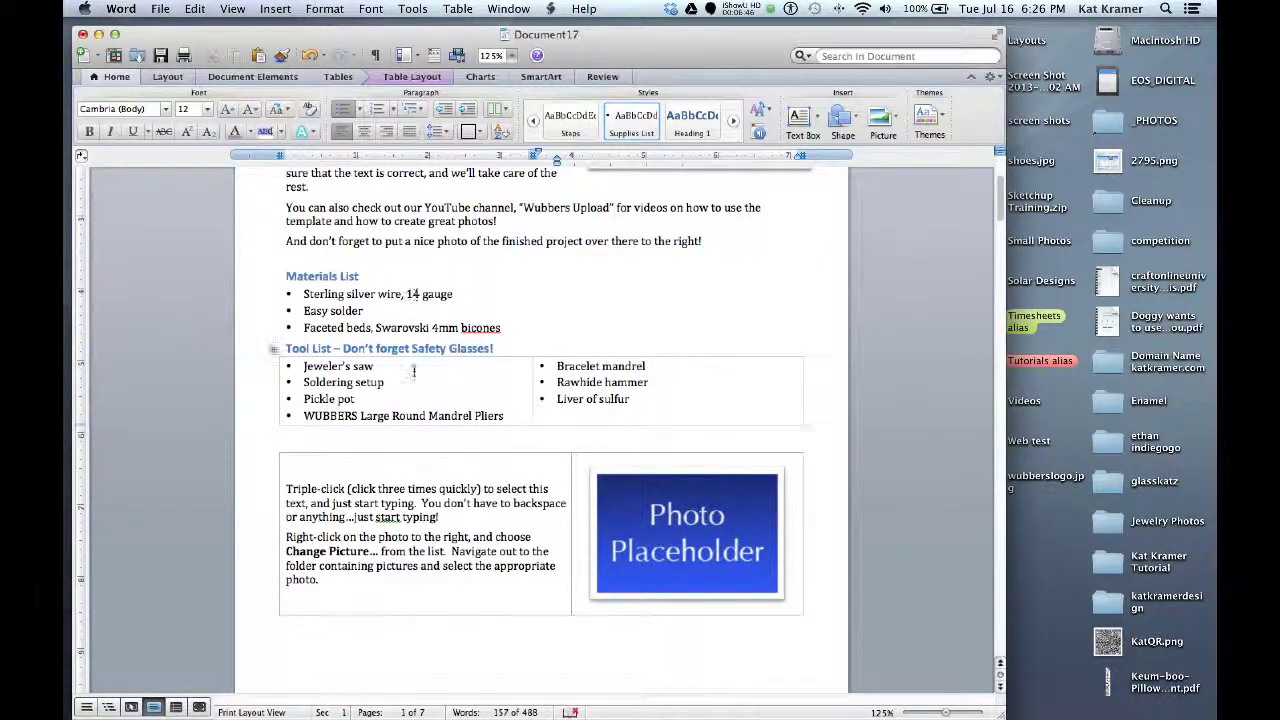
scroll(580, 381, "down", 5)
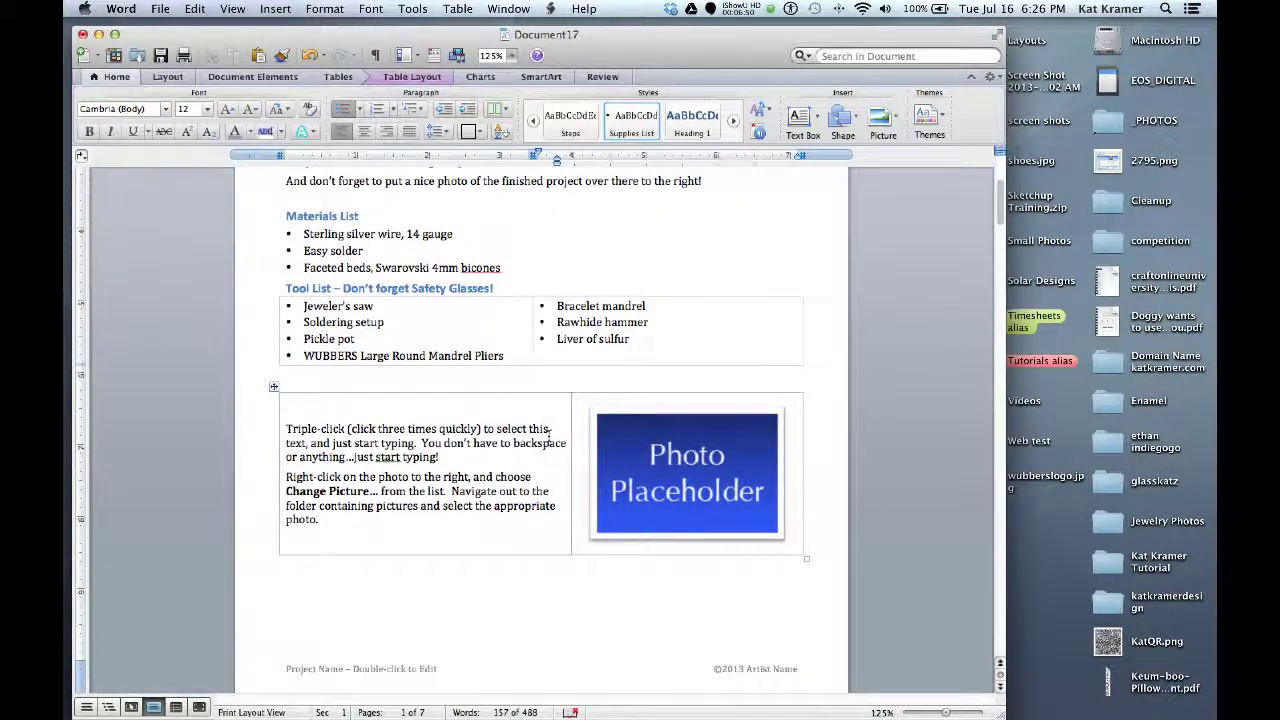
scroll(548, 440, "down", 10)
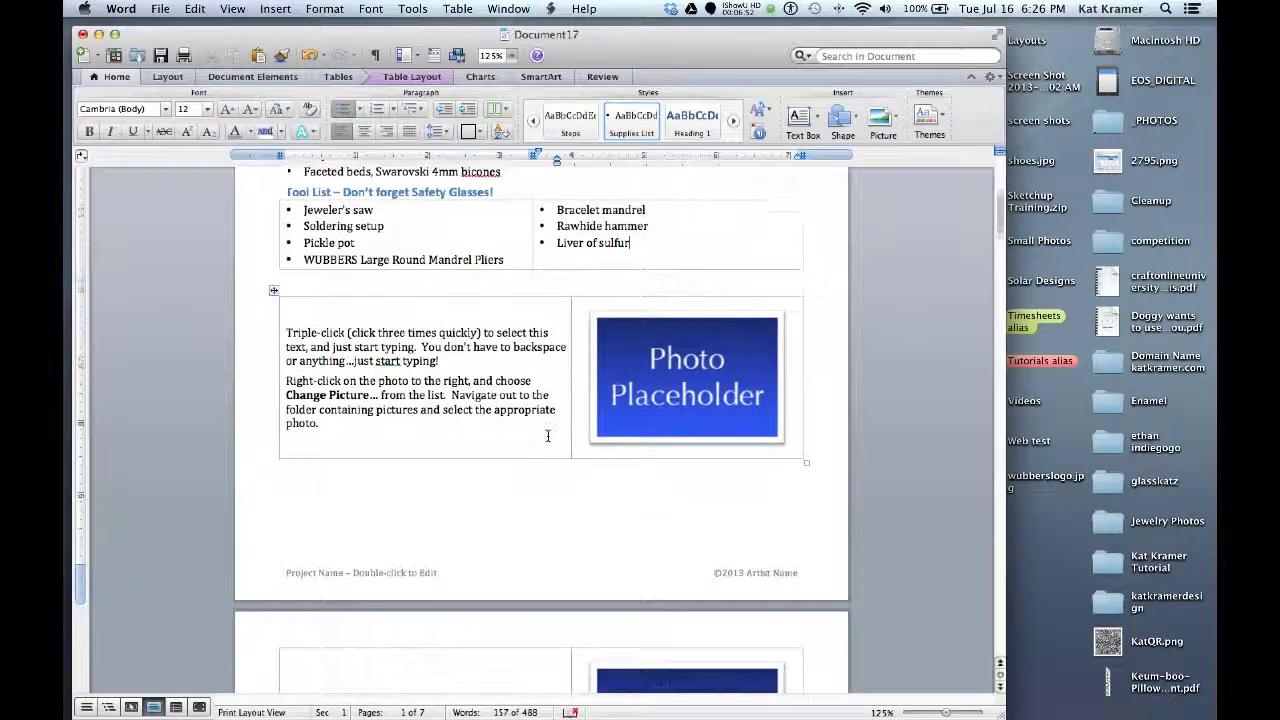
scroll(548, 436, "up", 6)
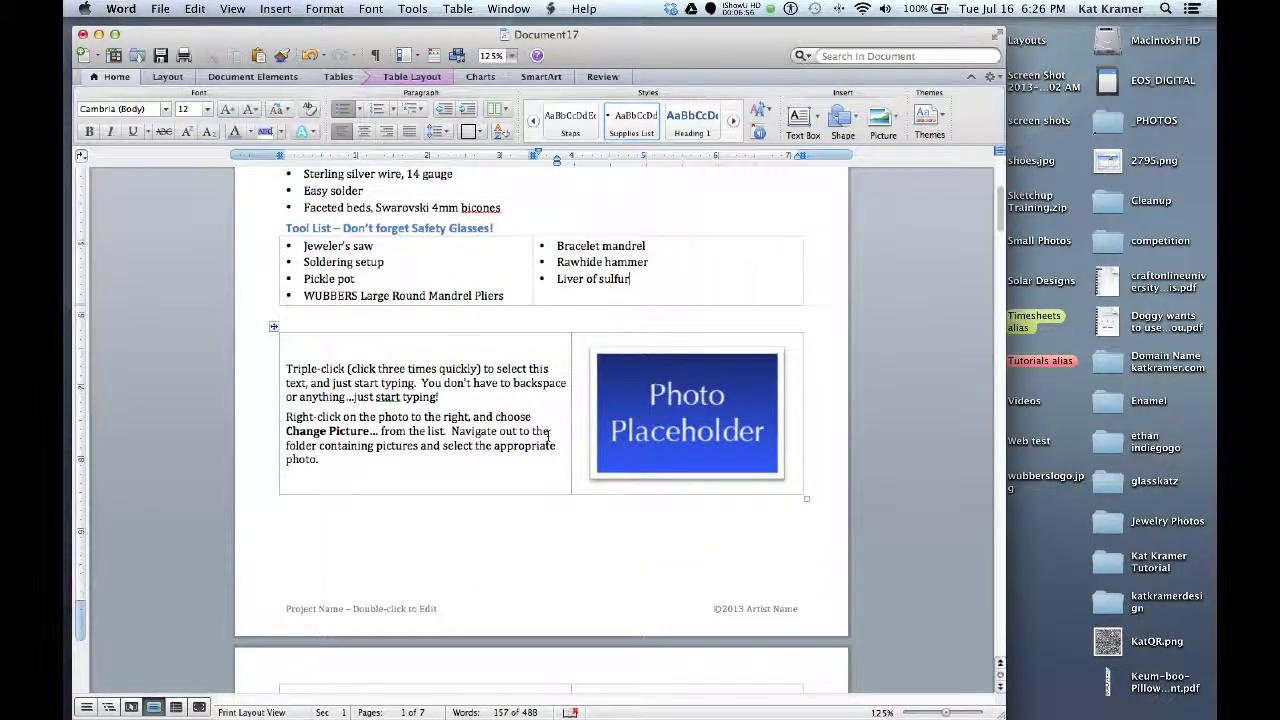
Step: Open the PHOTOS folder in column view and preview photo00.JPG, photo01.JPG and photo02.JPG
double_click(1112, 125)
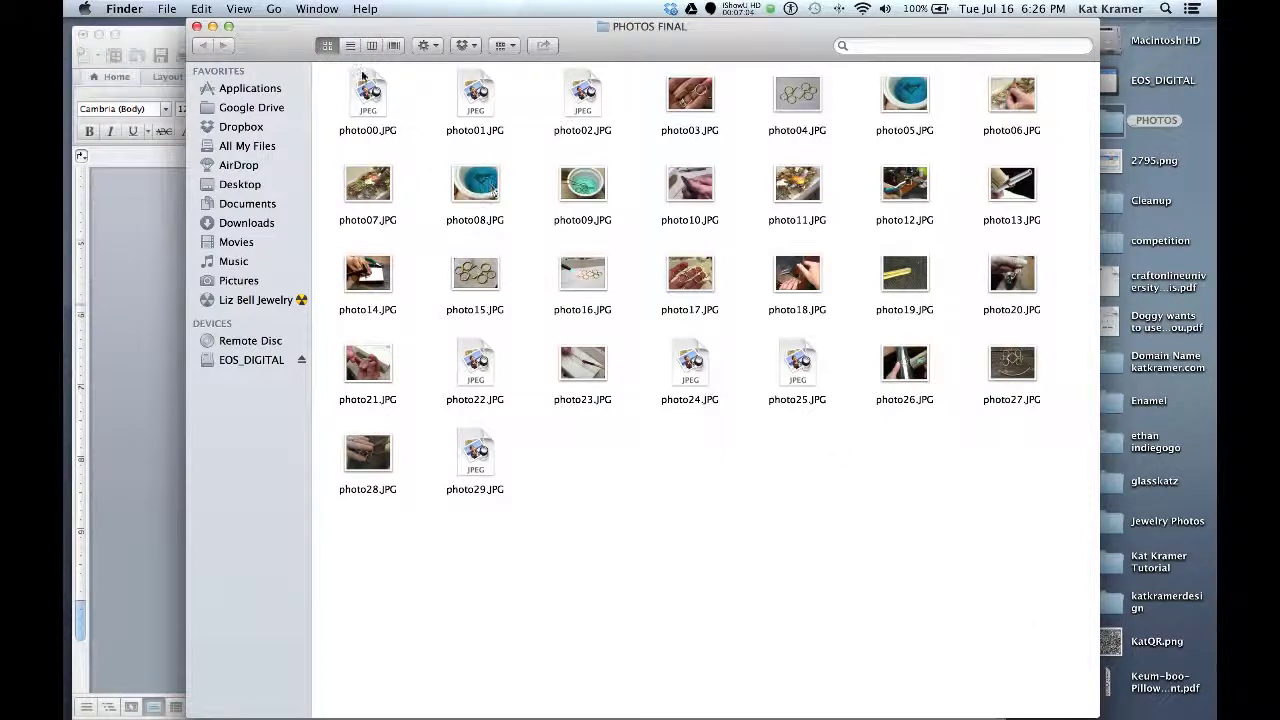
key("super+2")
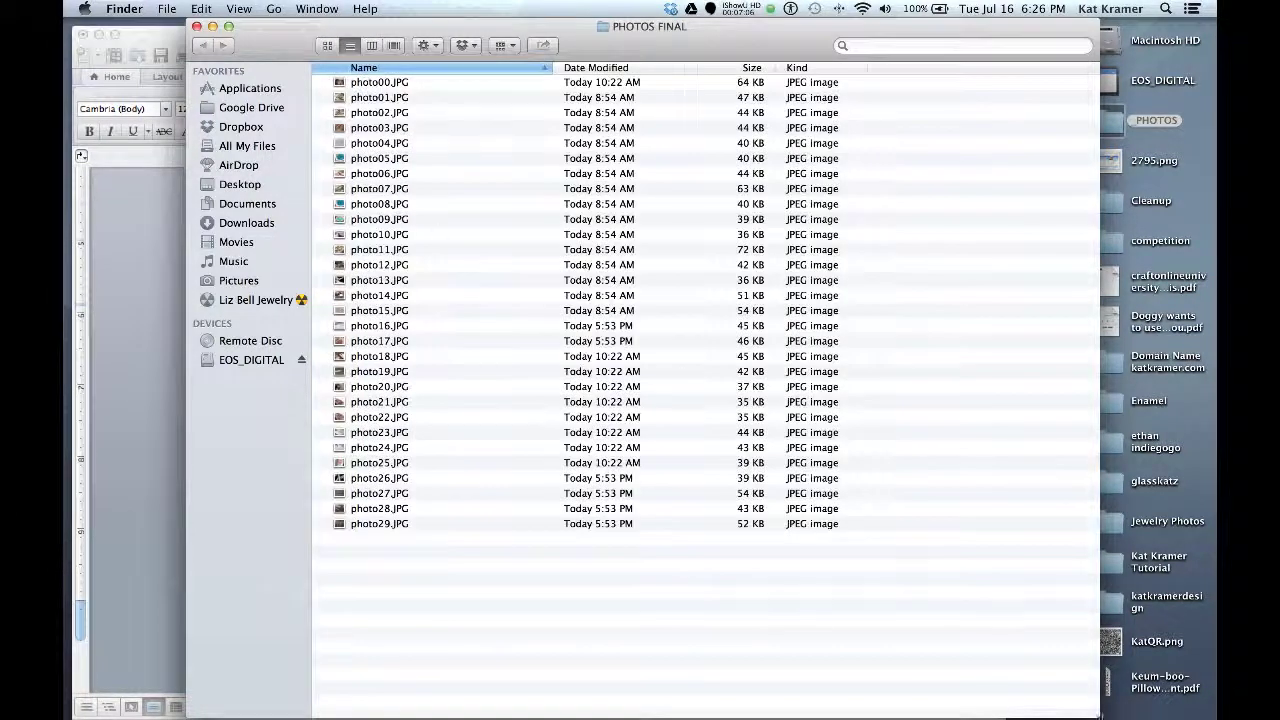
left_click(1100, 716)
left_click(372, 45)
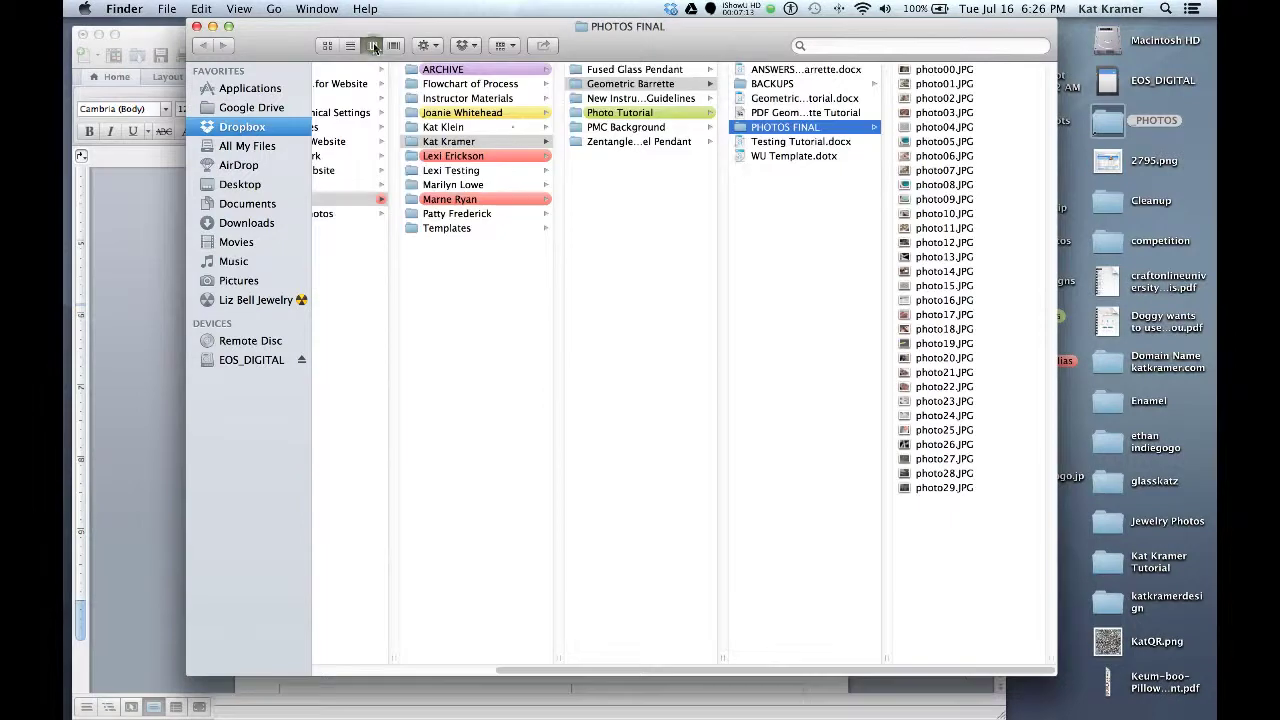
left_click(940, 71)
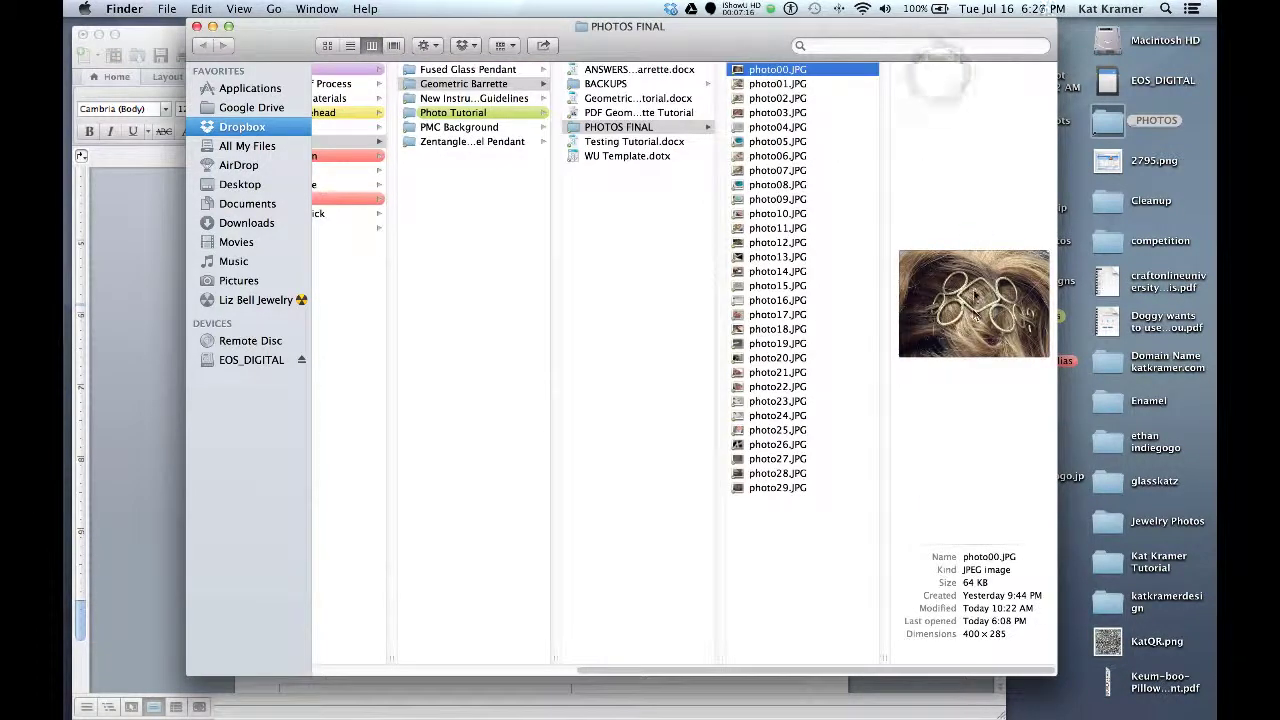
left_click(773, 86)
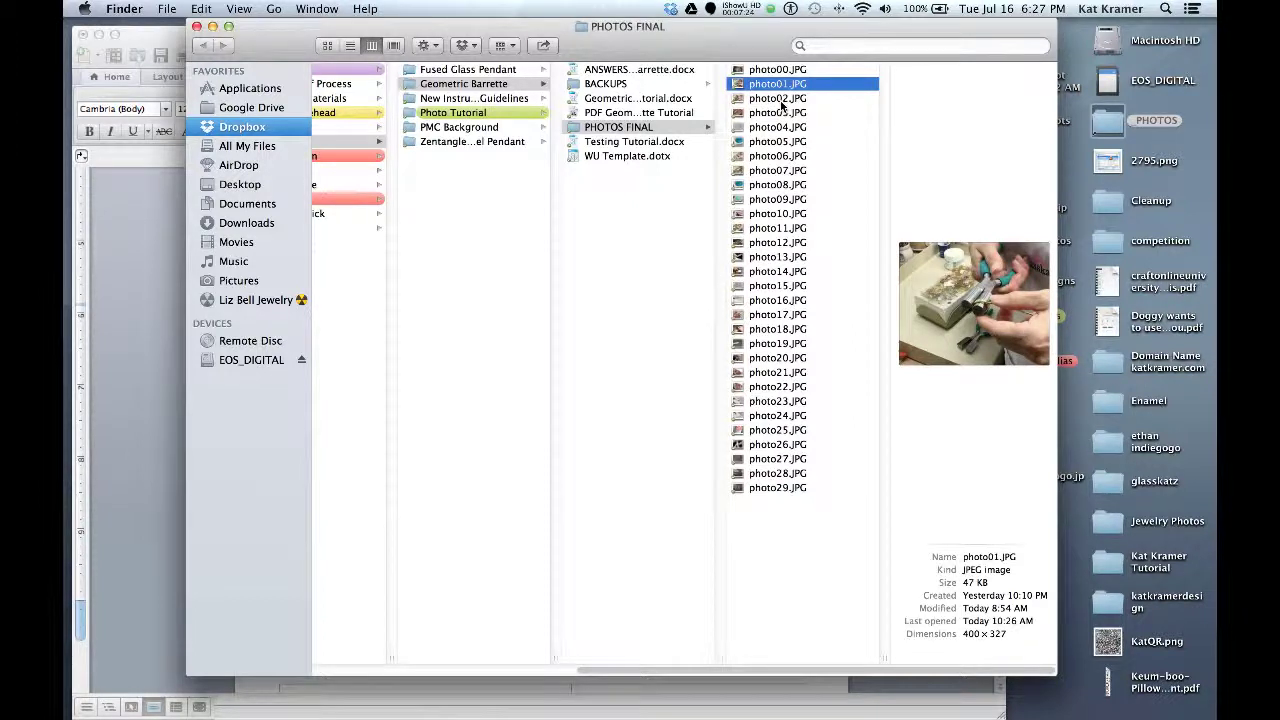
left_click(778, 99)
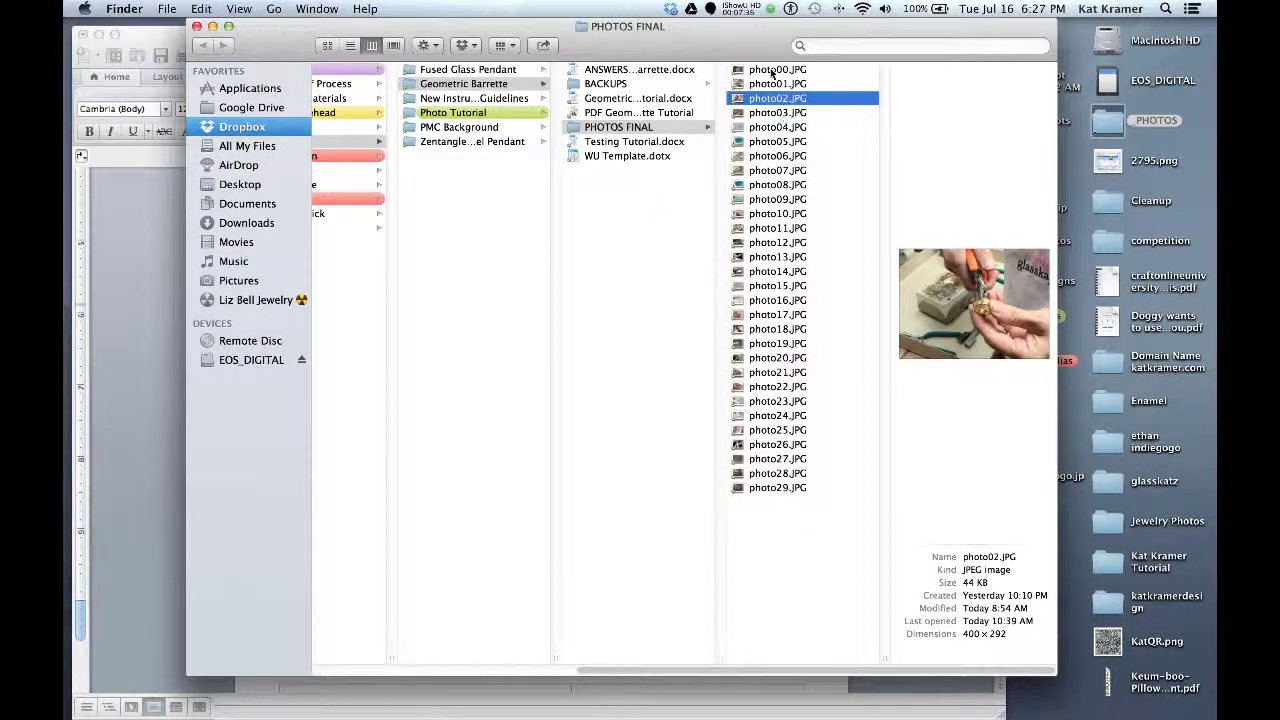
left_click(166, 191)
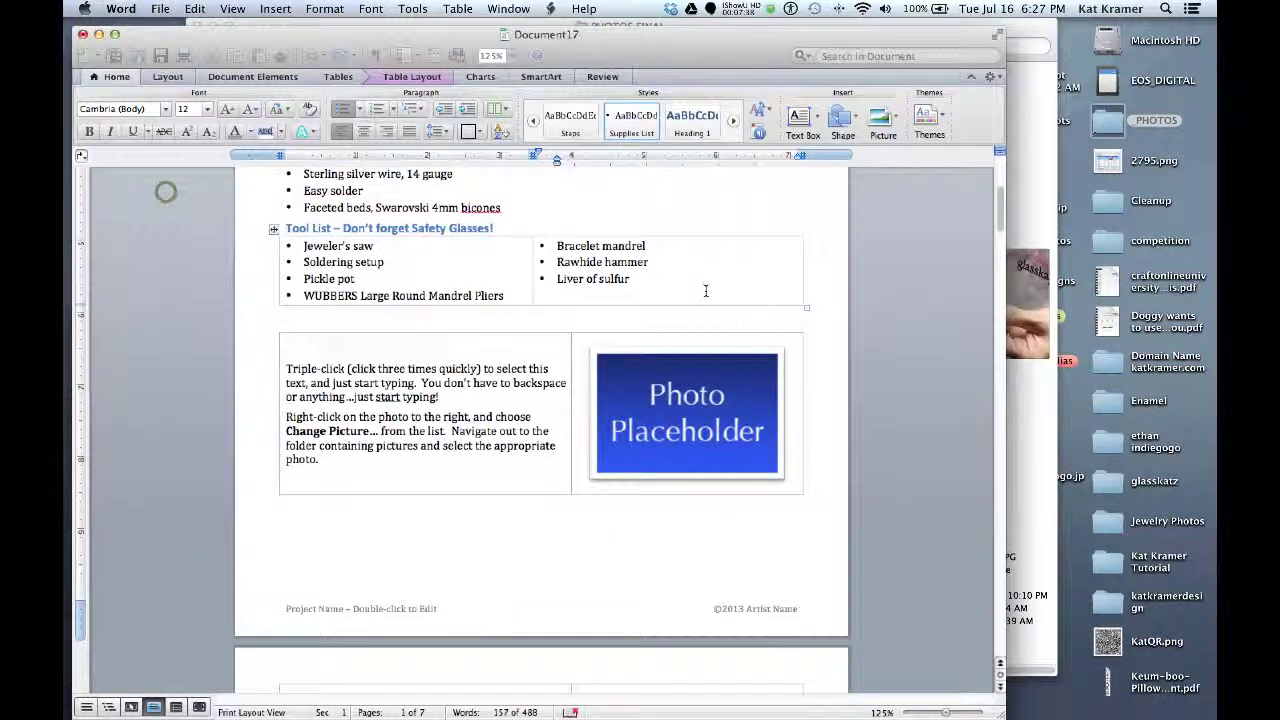
Step: Move the photo folder window to the right and scroll Word to the first Photo Placeholder
scroll(166, 191, "up", 6)
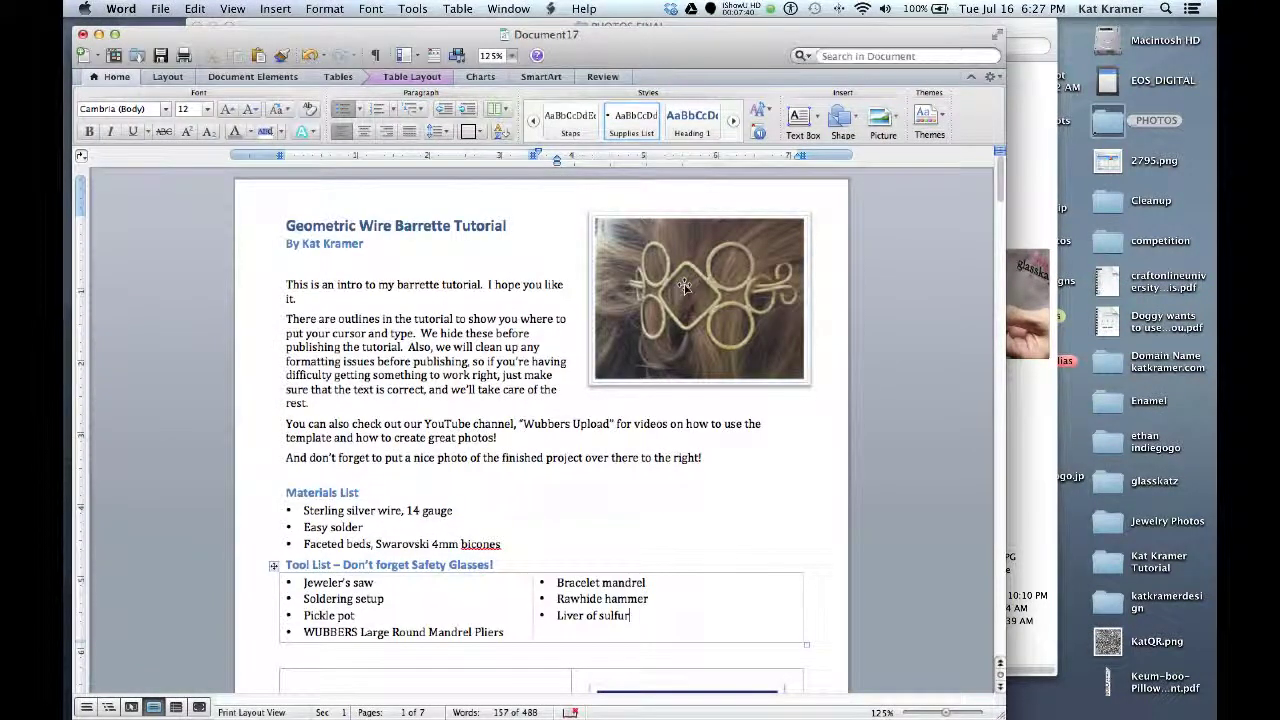
left_click(1034, 200)
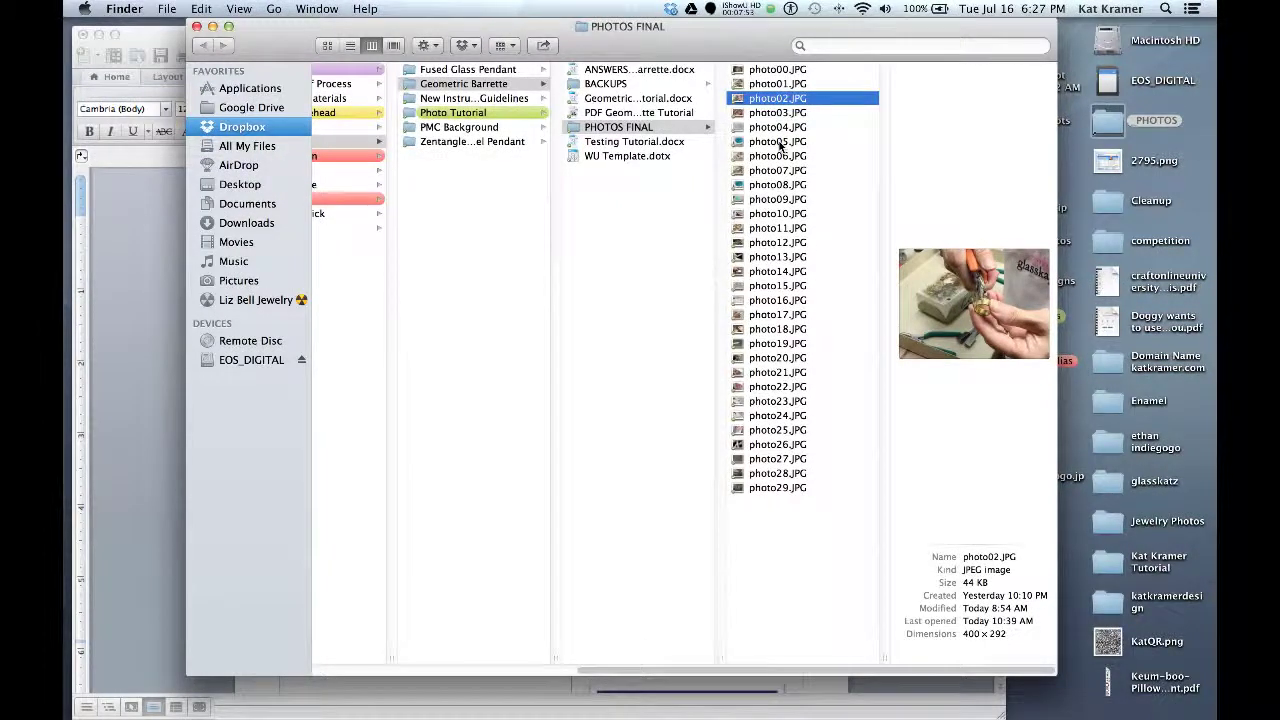
left_click_drag(626, 52, 939, 78)
left_click(234, 252)
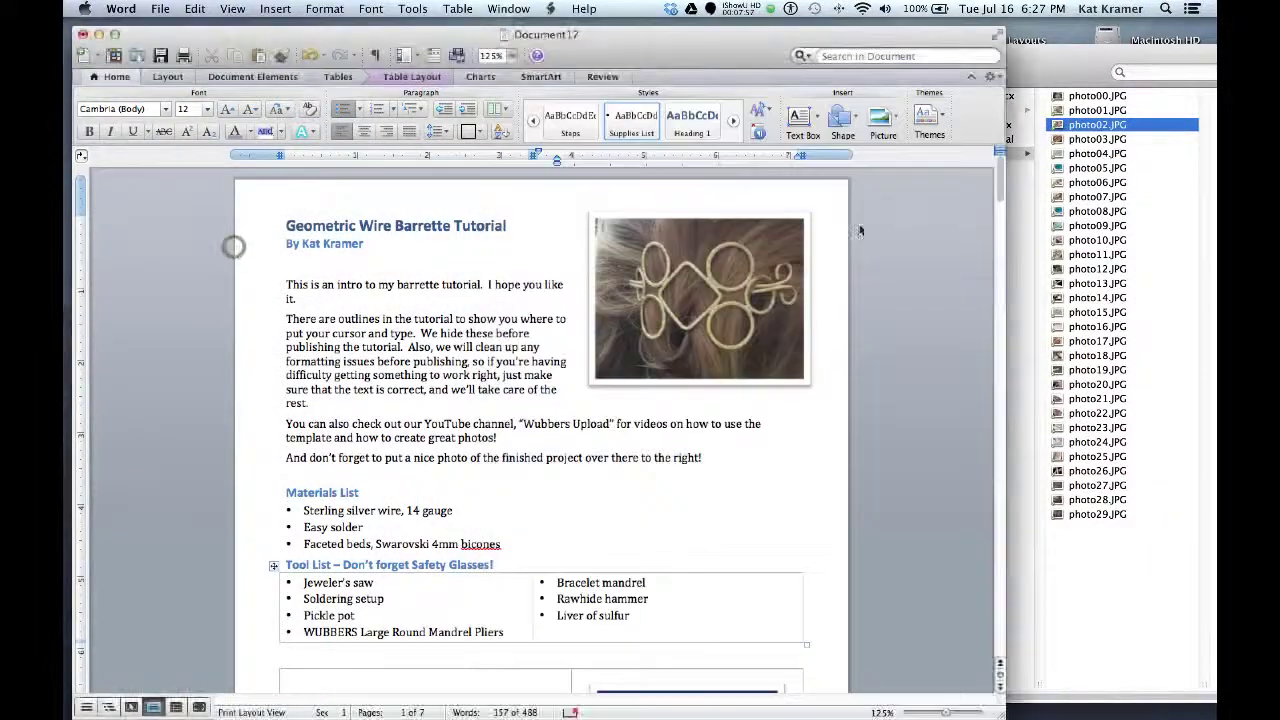
scroll(858, 327, "down", 5)
scroll(858, 333, "down", 3)
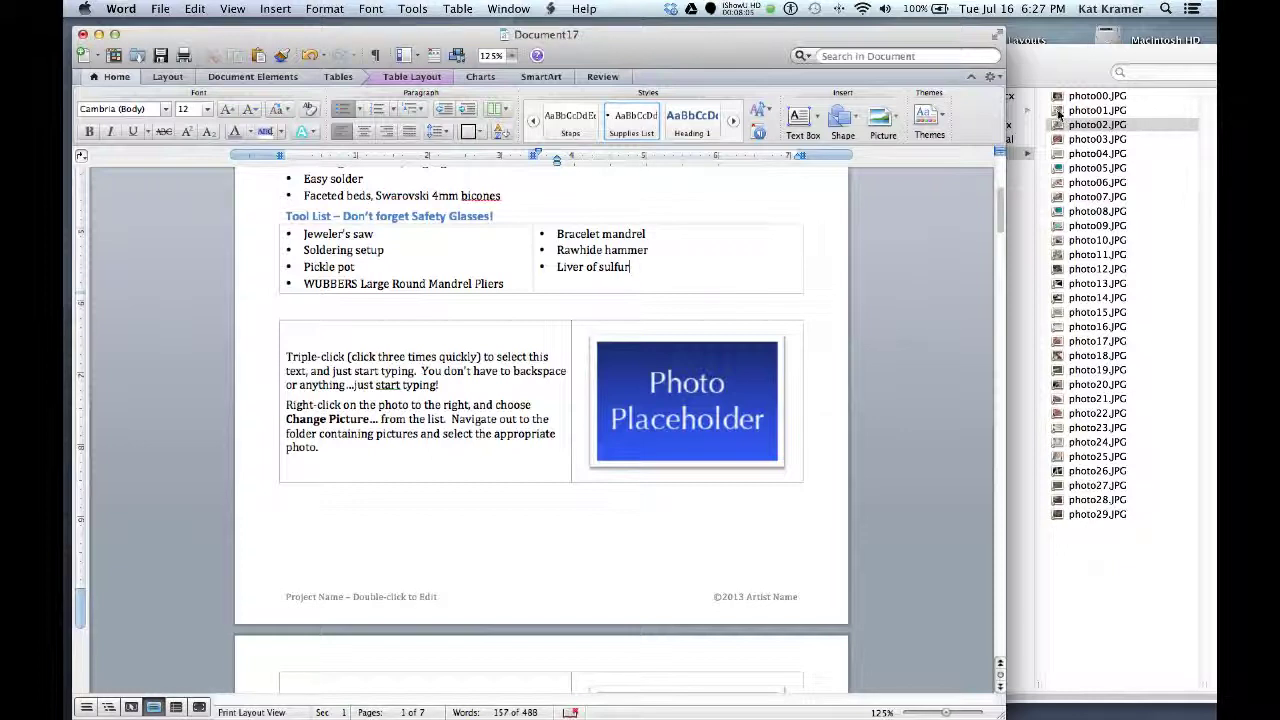
Step: Drag photo01, photo02 and photo03 onto the first three Photo Placeholders
left_click(1062, 121)
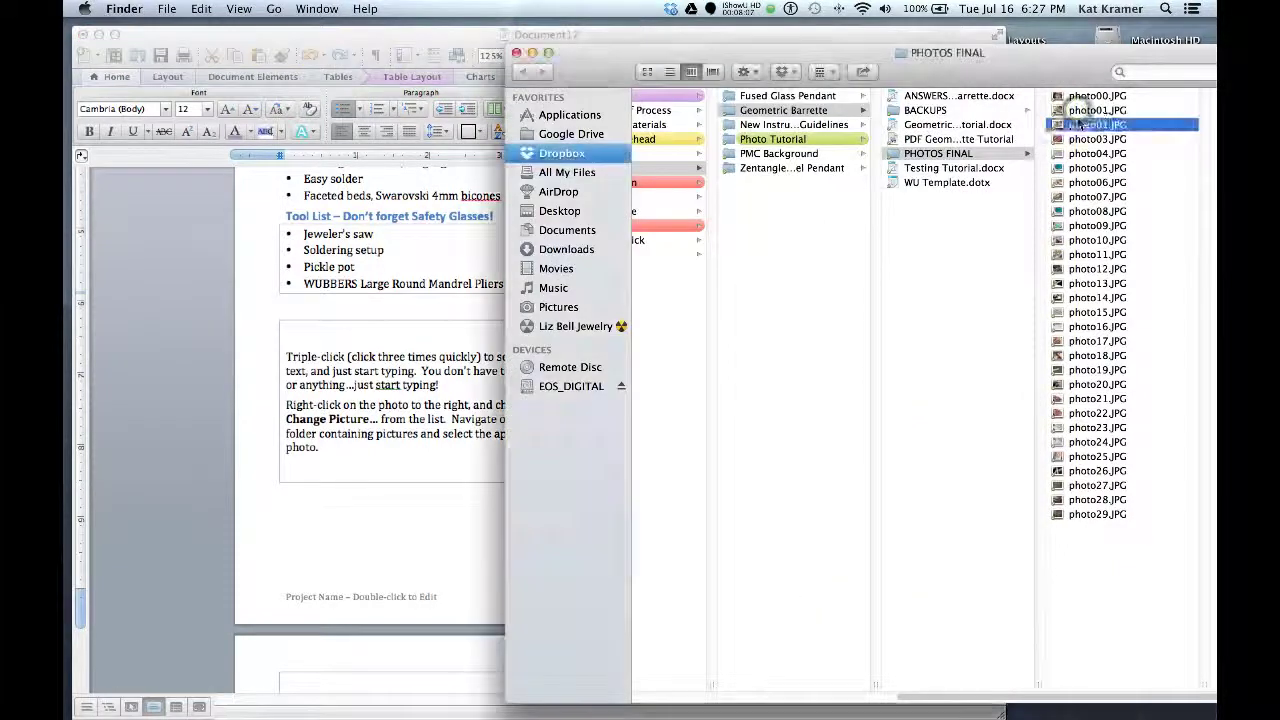
left_click(1090, 110)
left_click(263, 252)
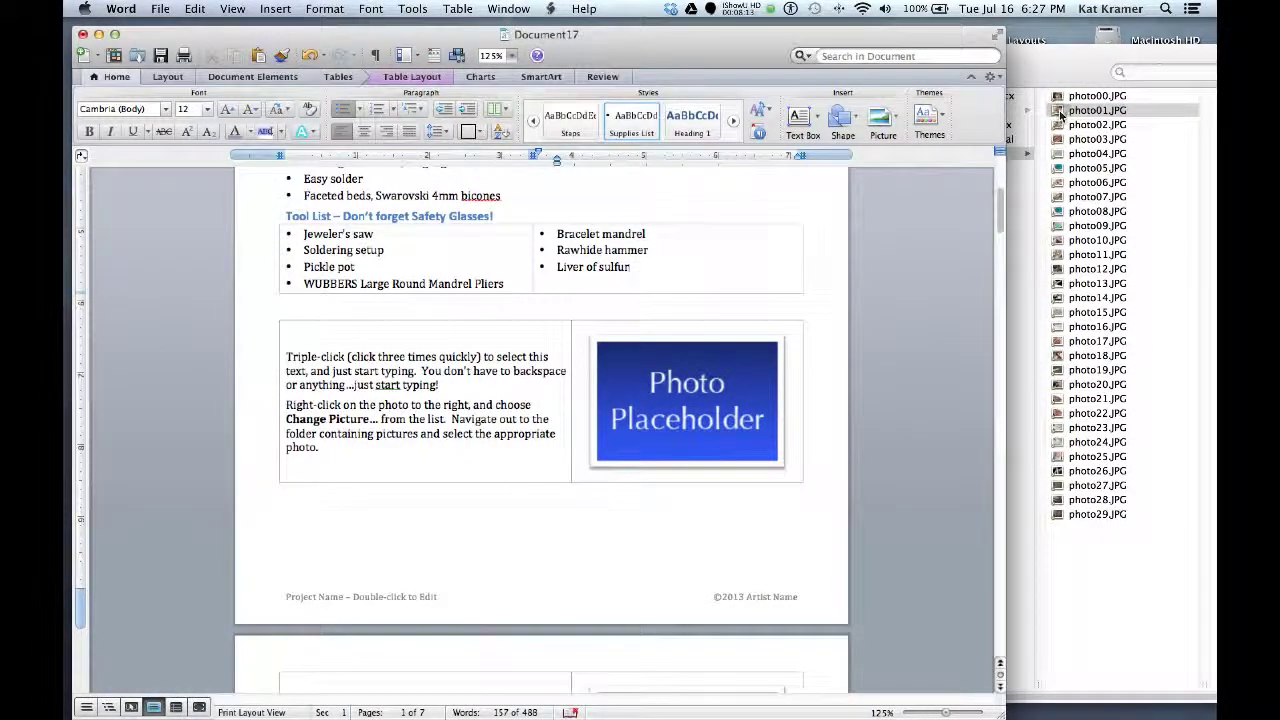
left_click_drag(1060, 115, 690, 410)
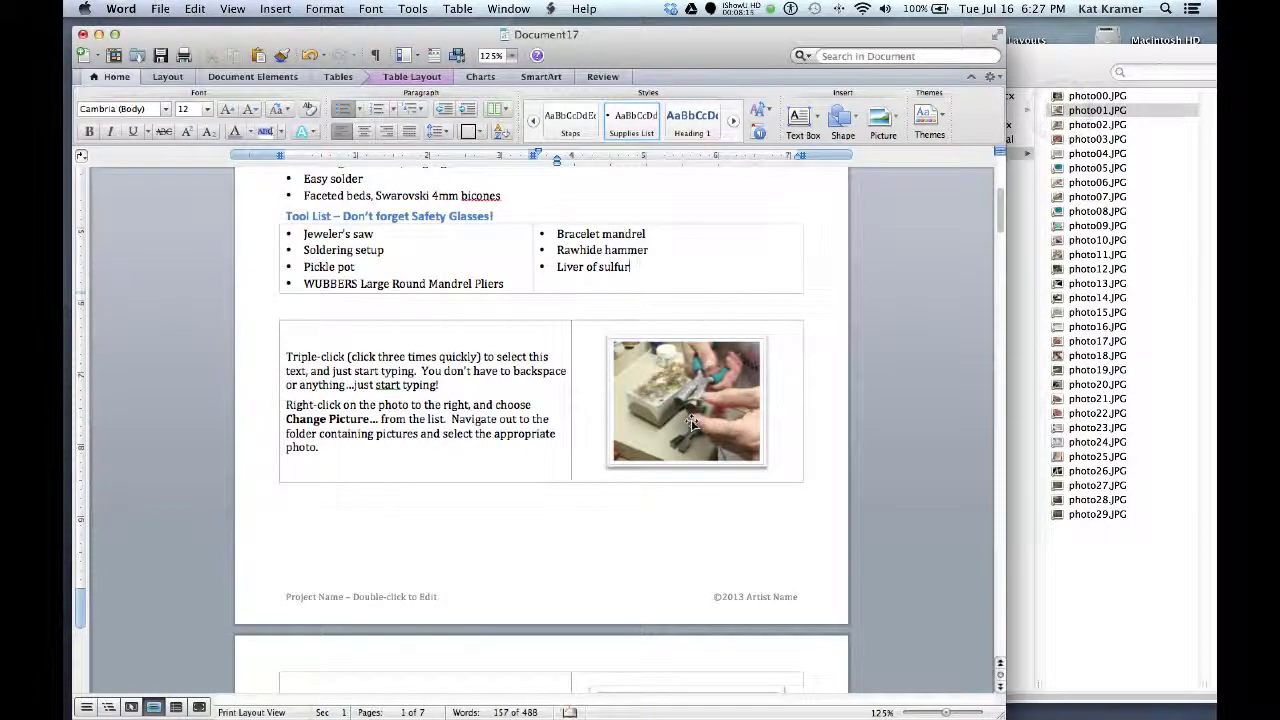
scroll(551, 382, "down", 5)
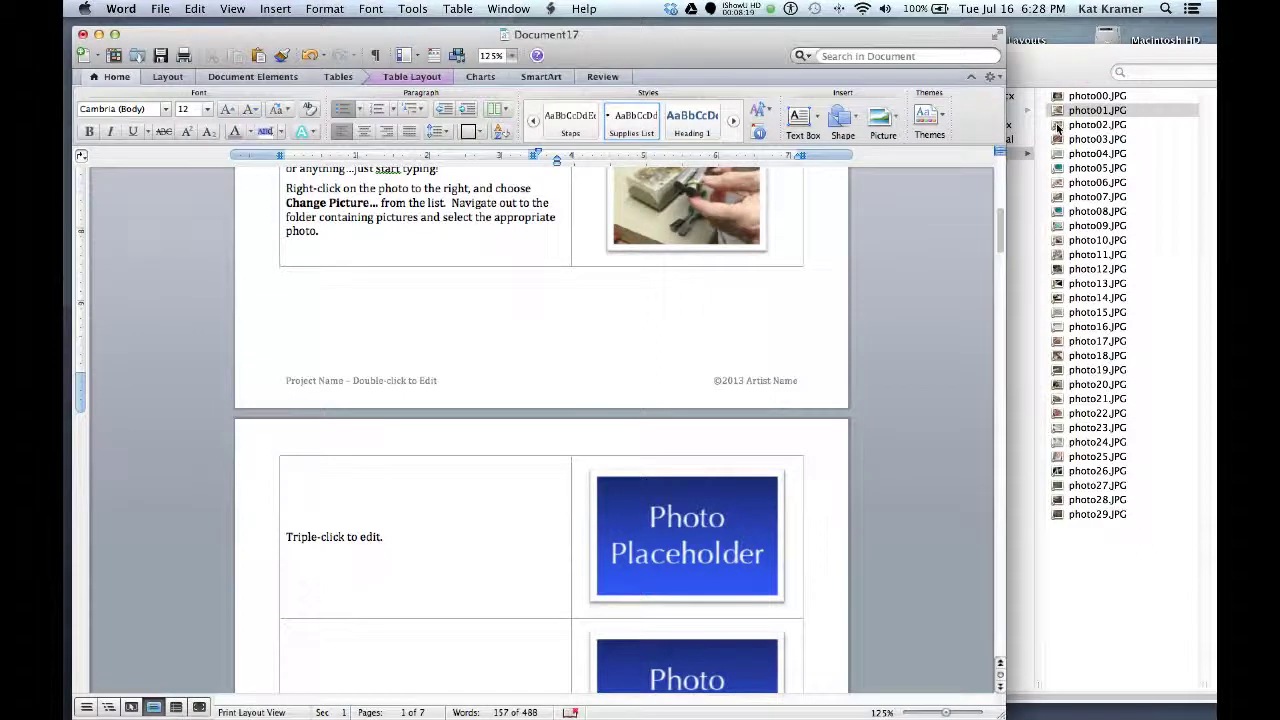
left_click_drag(1058, 128, 687, 537)
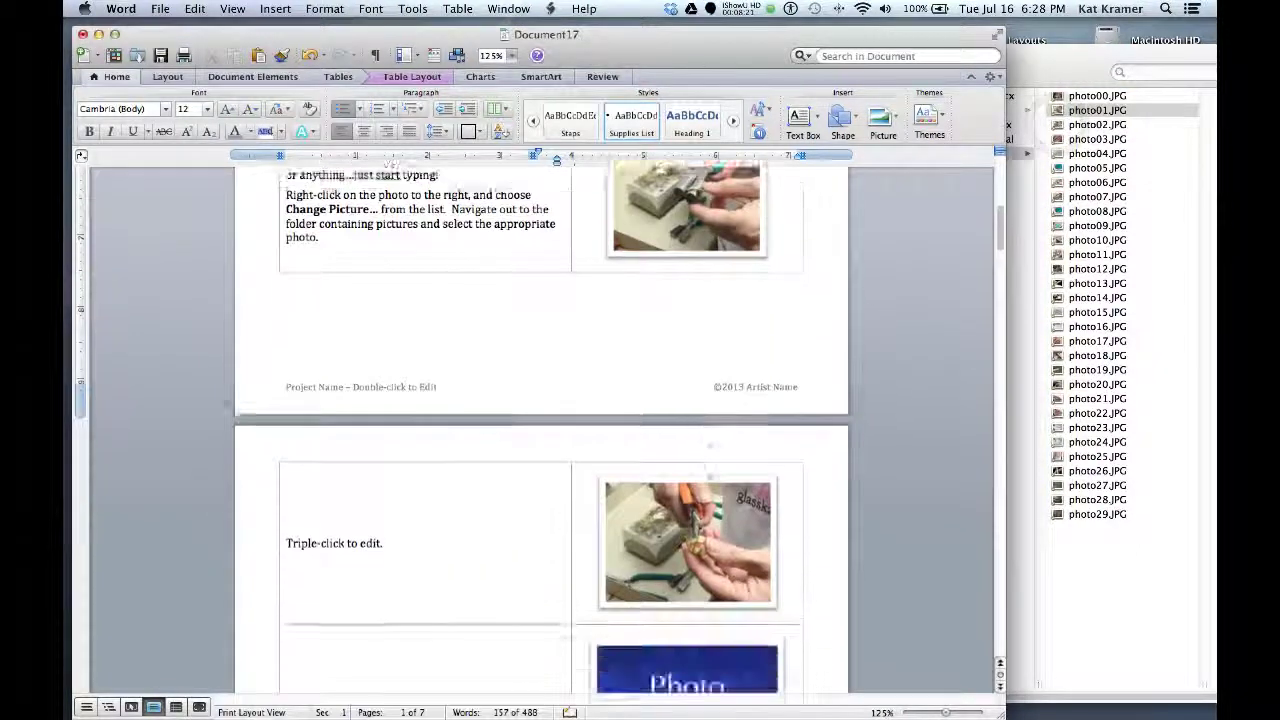
scroll(700, 450, "down", 6)
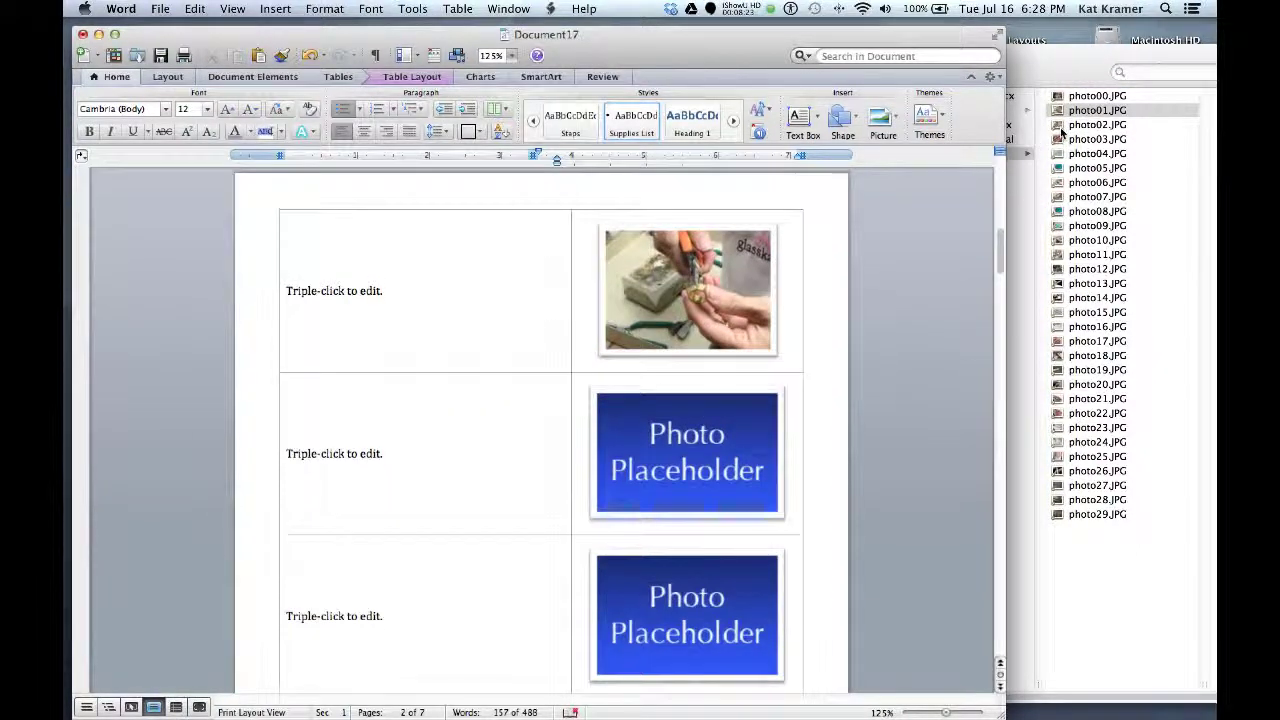
left_click_drag(1062, 133, 690, 450)
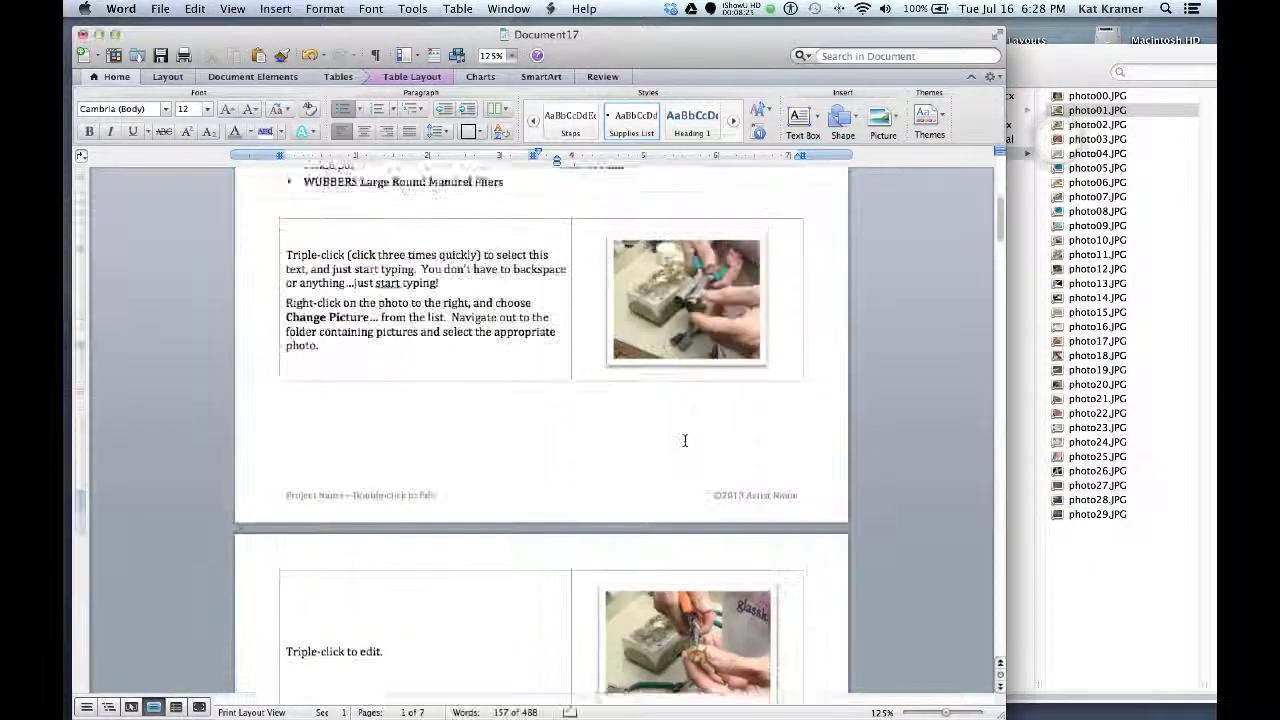
scroll(685, 441, "down", 10)
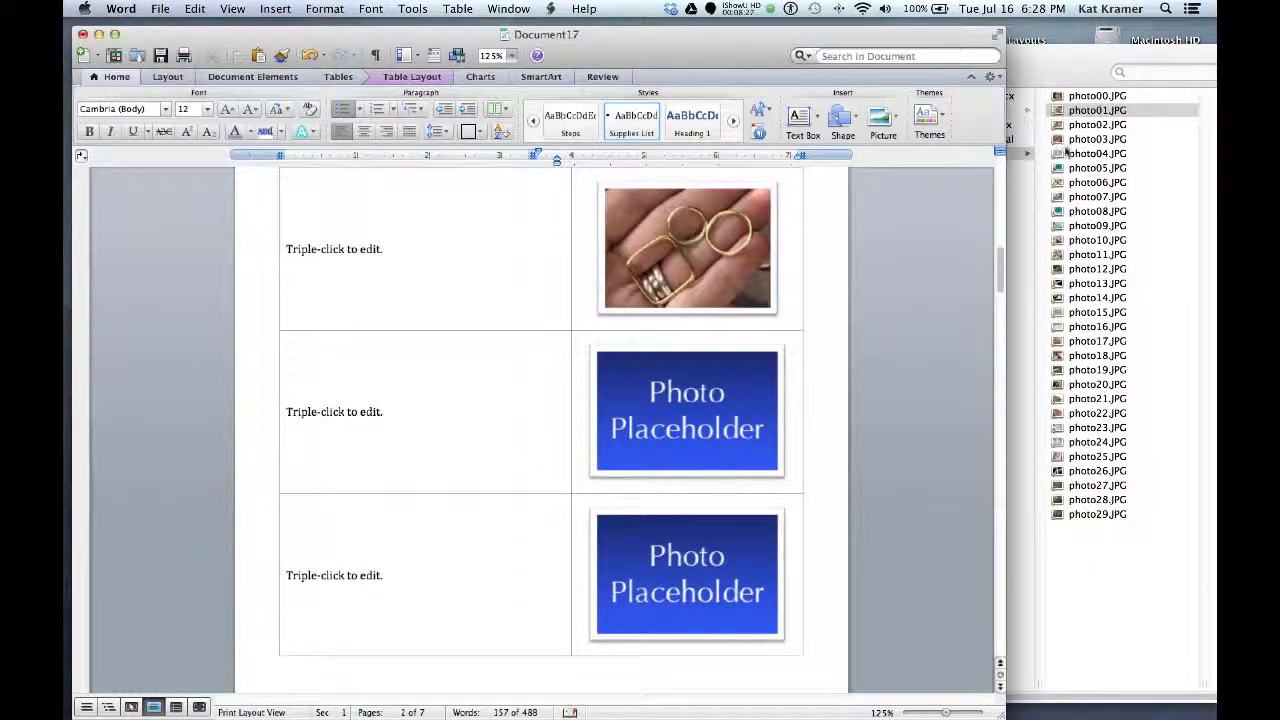
Step: Fill the following placeholders with the rings photo and the next step photos
left_click_drag(1058, 157, 709, 383)
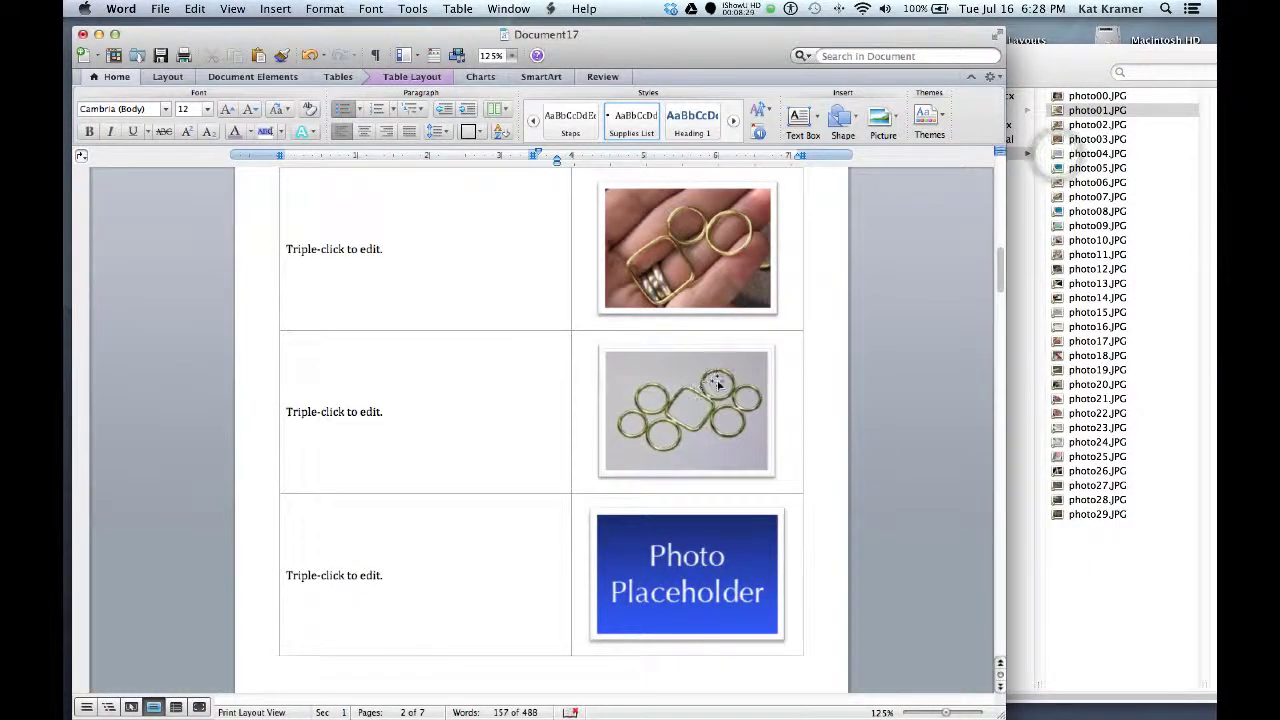
scroll(717, 380, "down", 10)
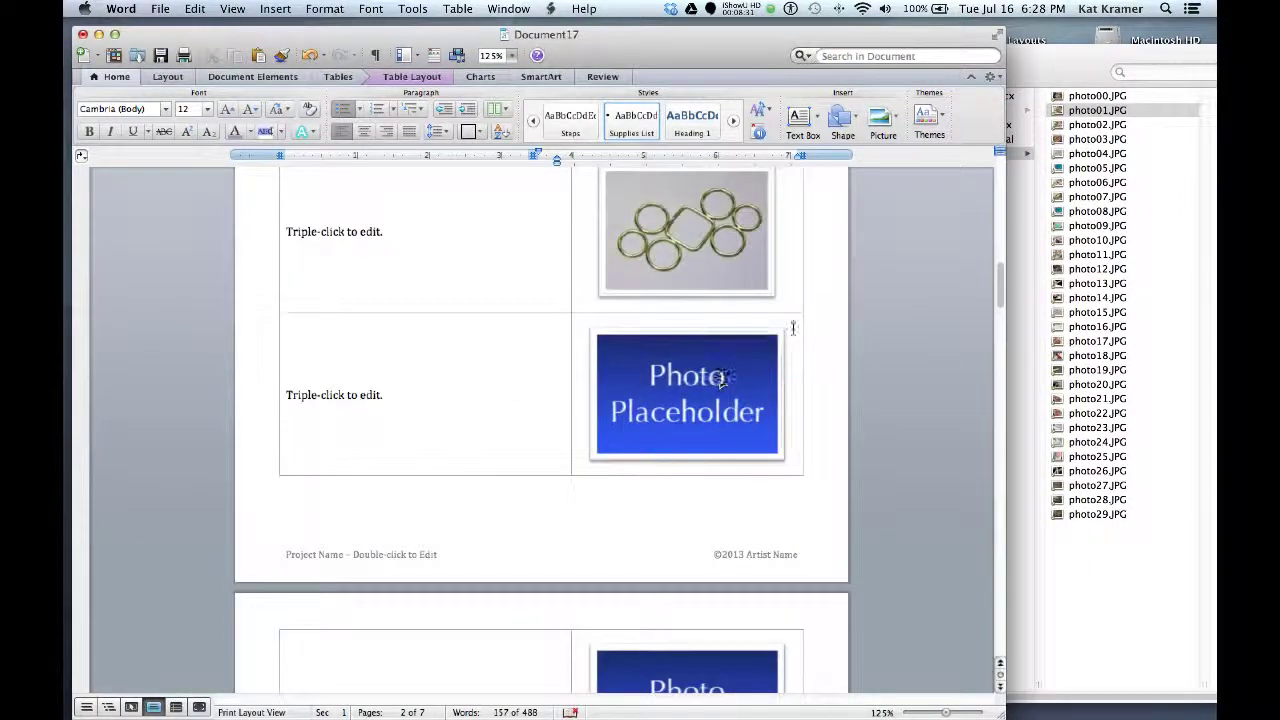
left_click_drag(1058, 172, 745, 375)
scroll(730, 377, "down", 5)
scroll(731, 377, "up", 3)
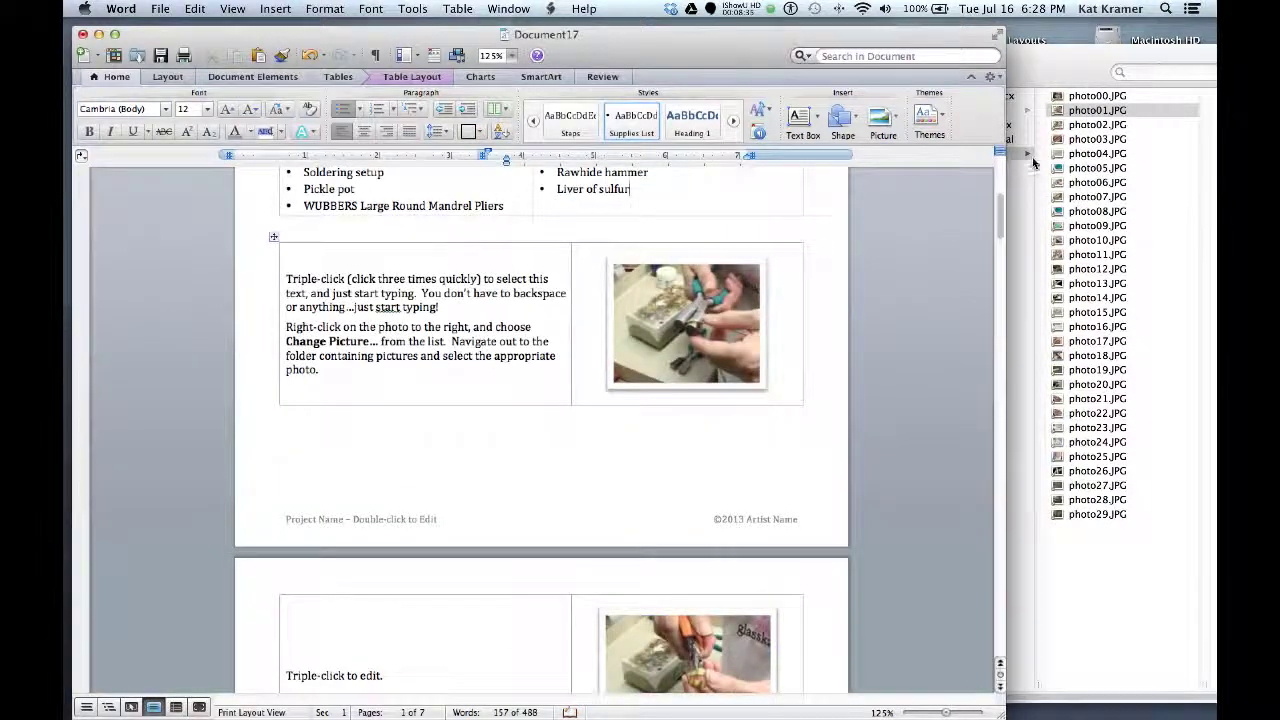
scroll(790, 284, "down", 15)
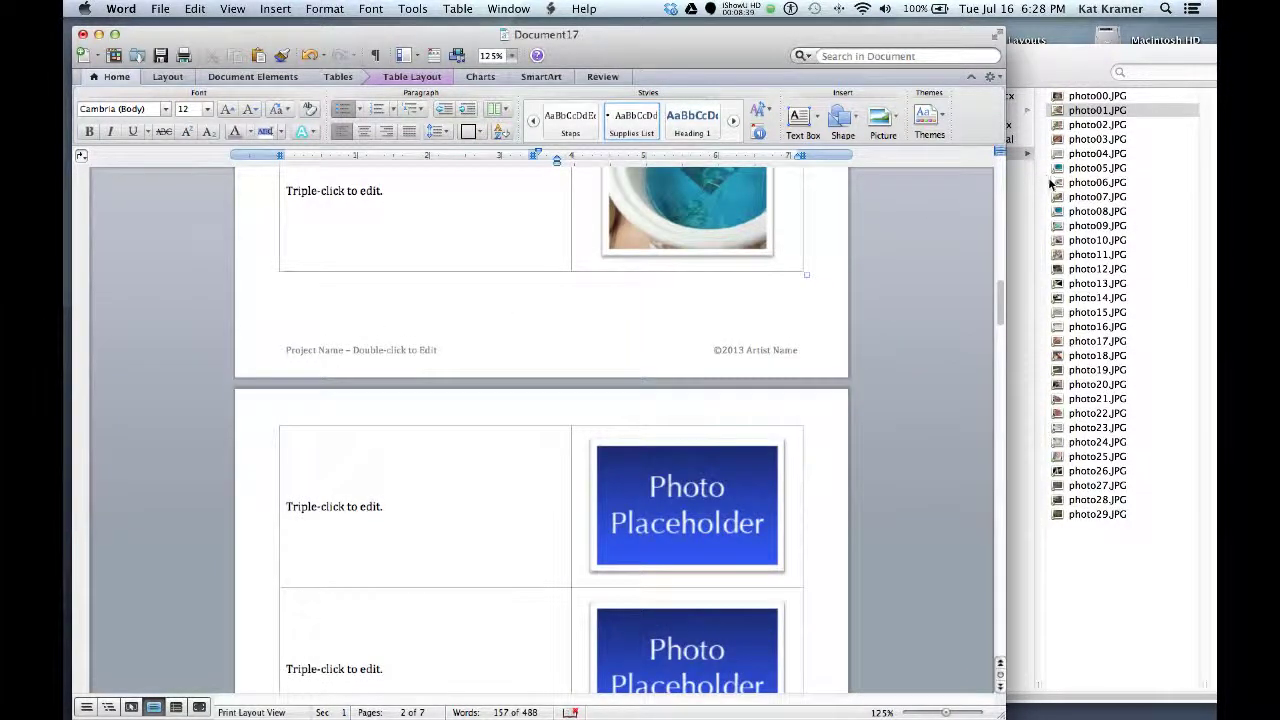
left_click_drag(1058, 185, 748, 434)
scroll(711, 457, "up", 3)
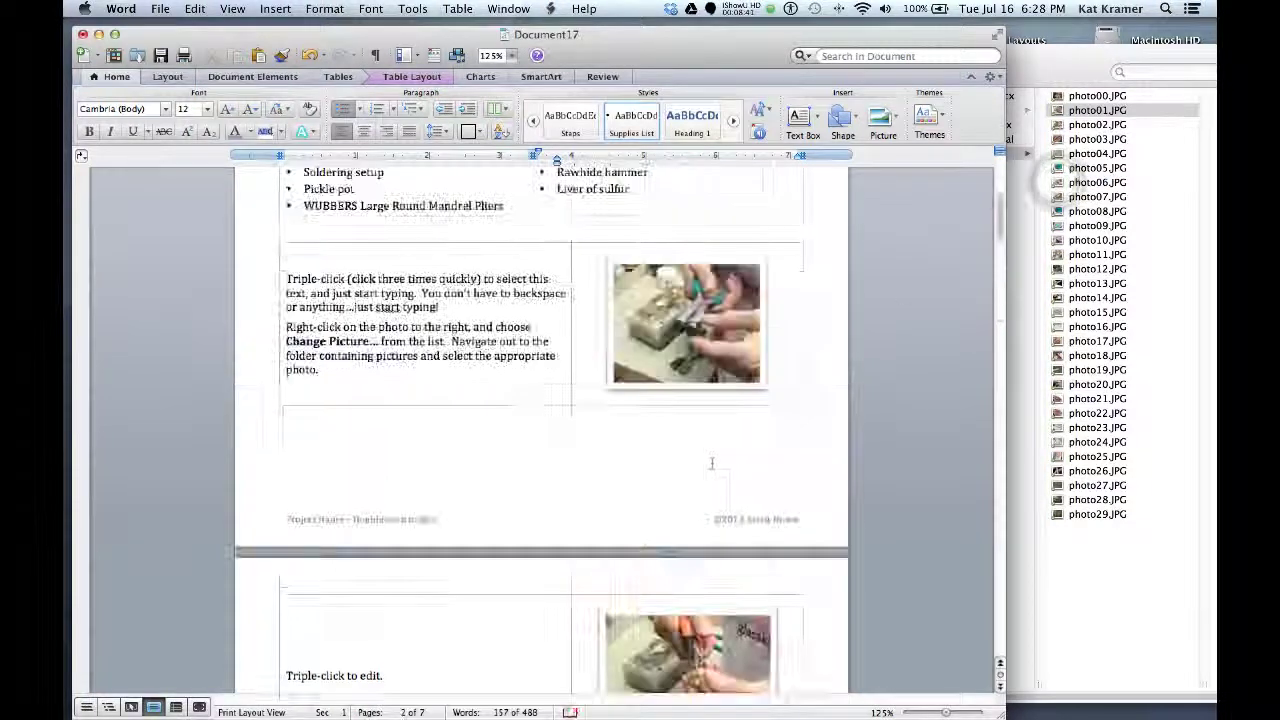
scroll(753, 455, "down", 15)
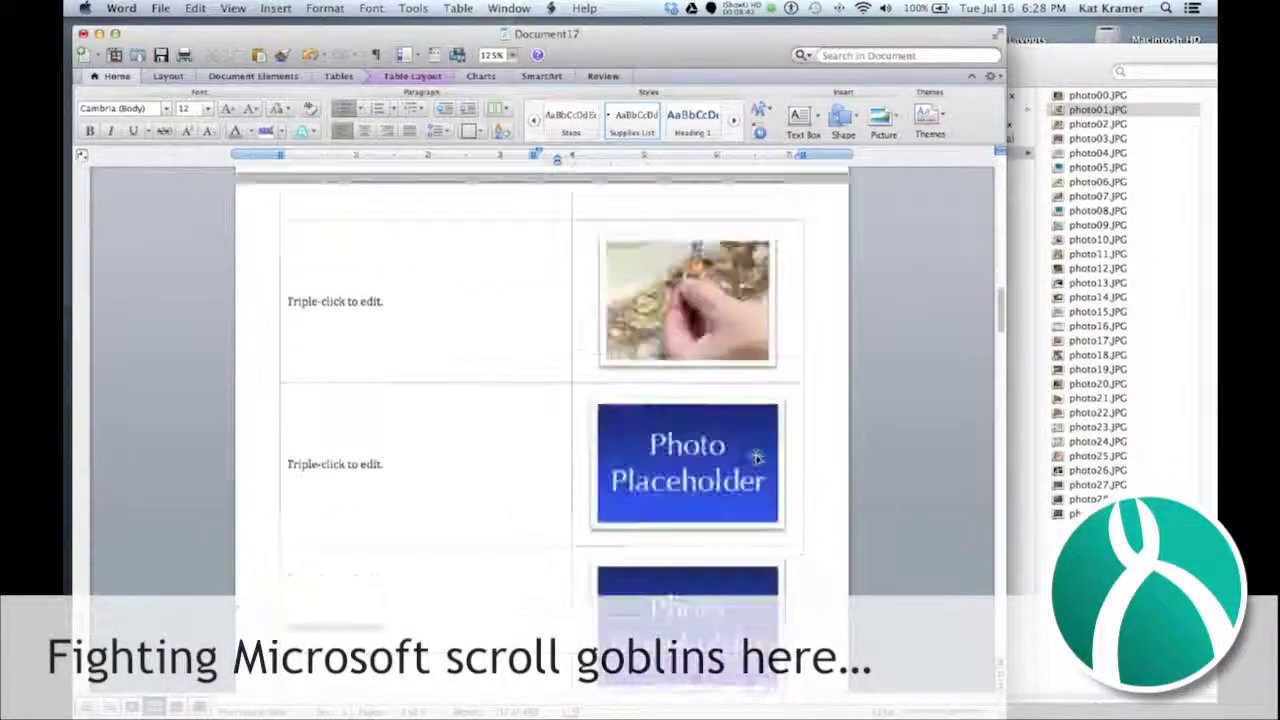
scroll(759, 457, "down", 3)
scroll(757, 457, "up", 3)
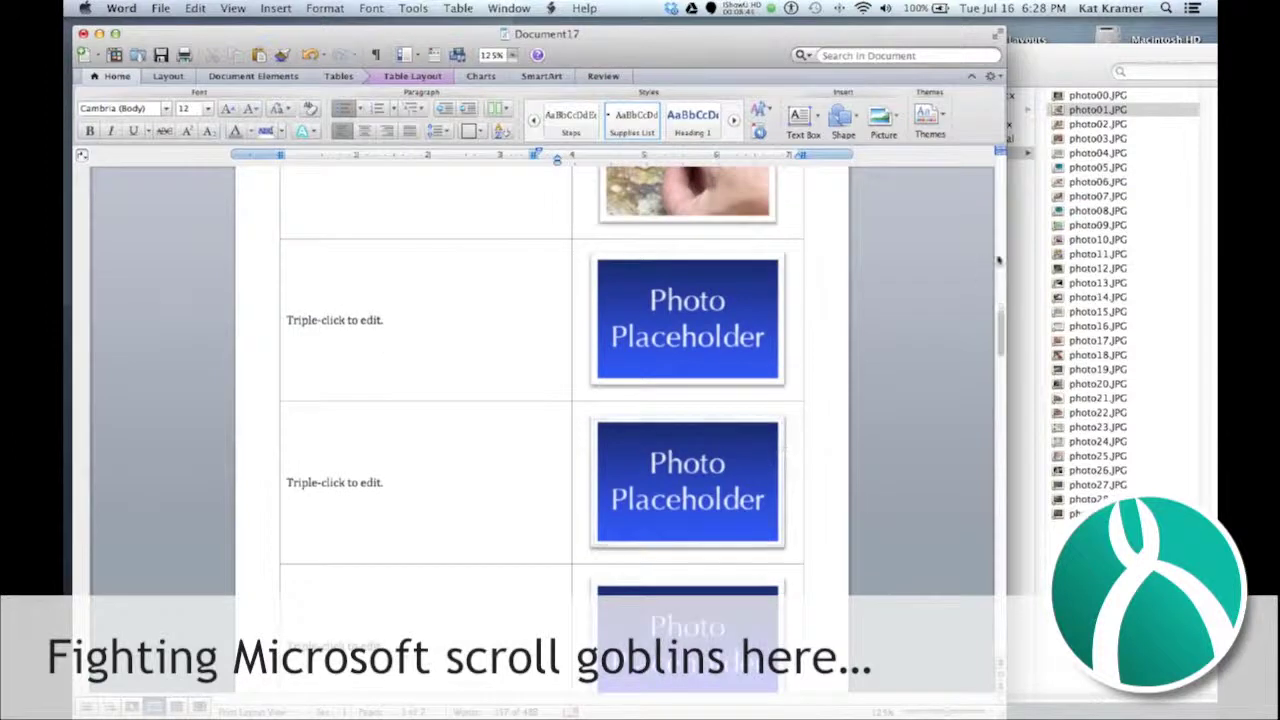
left_click_drag(1057, 201, 709, 290)
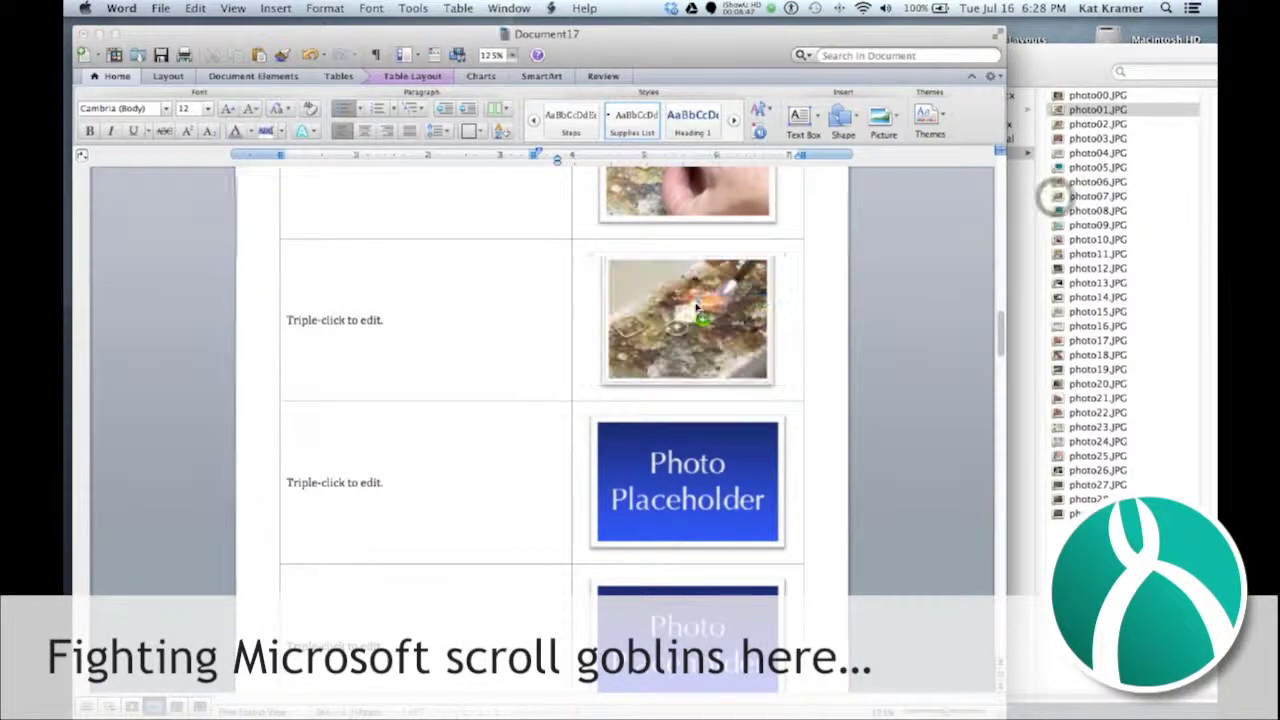
scroll(781, 334, "down", 15)
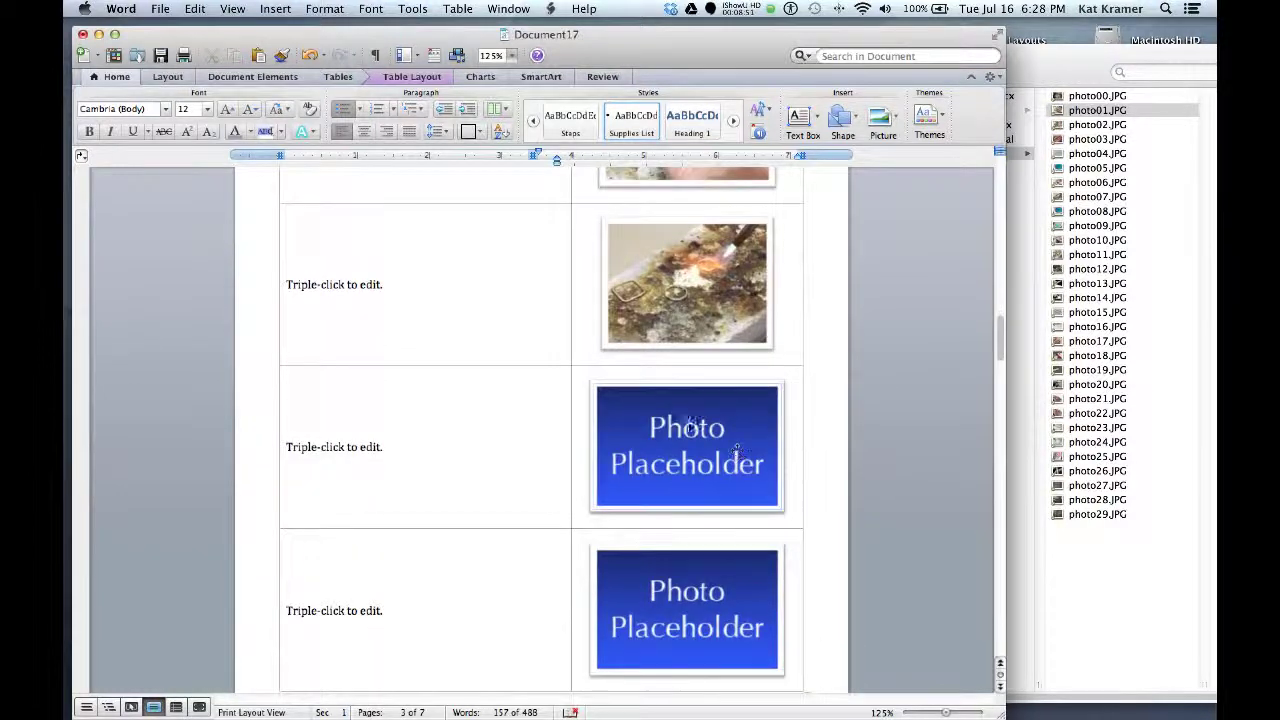
Step: Replace the next photo placeholder with photo08.JPG from the PHOTOS FINAL folder using Change Picture
right_click(630, 414)
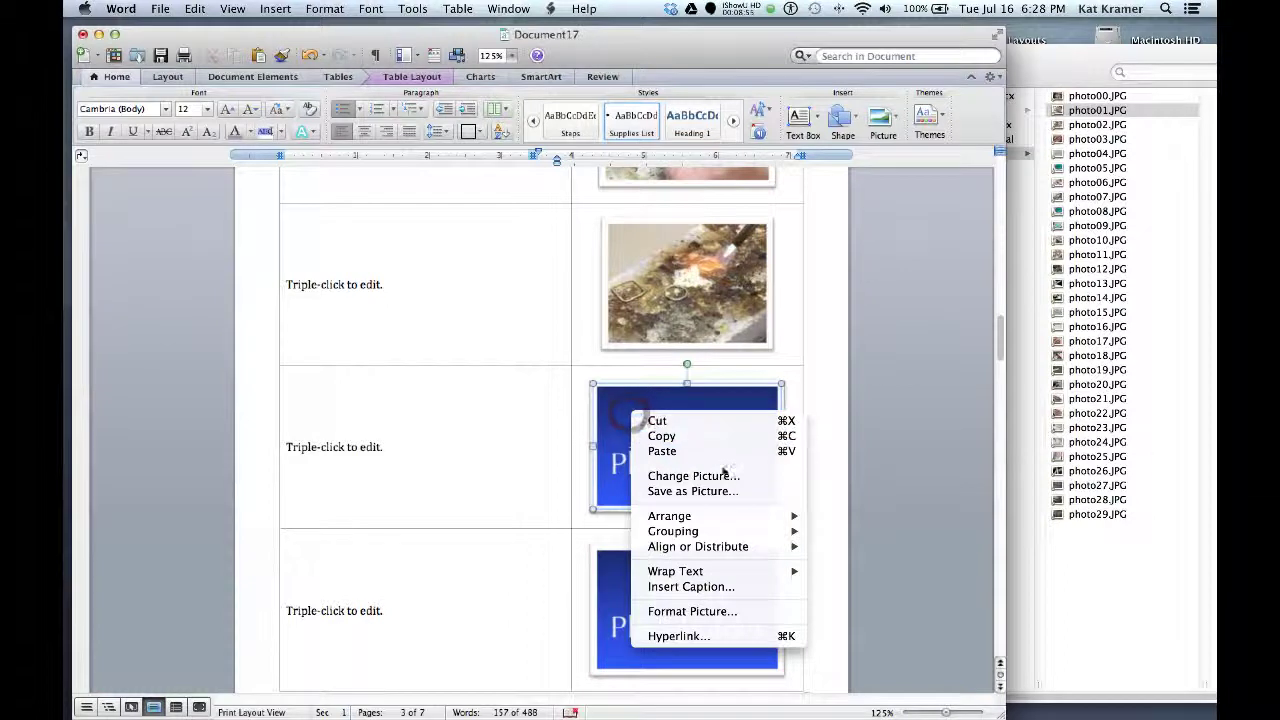
left_click(718, 476)
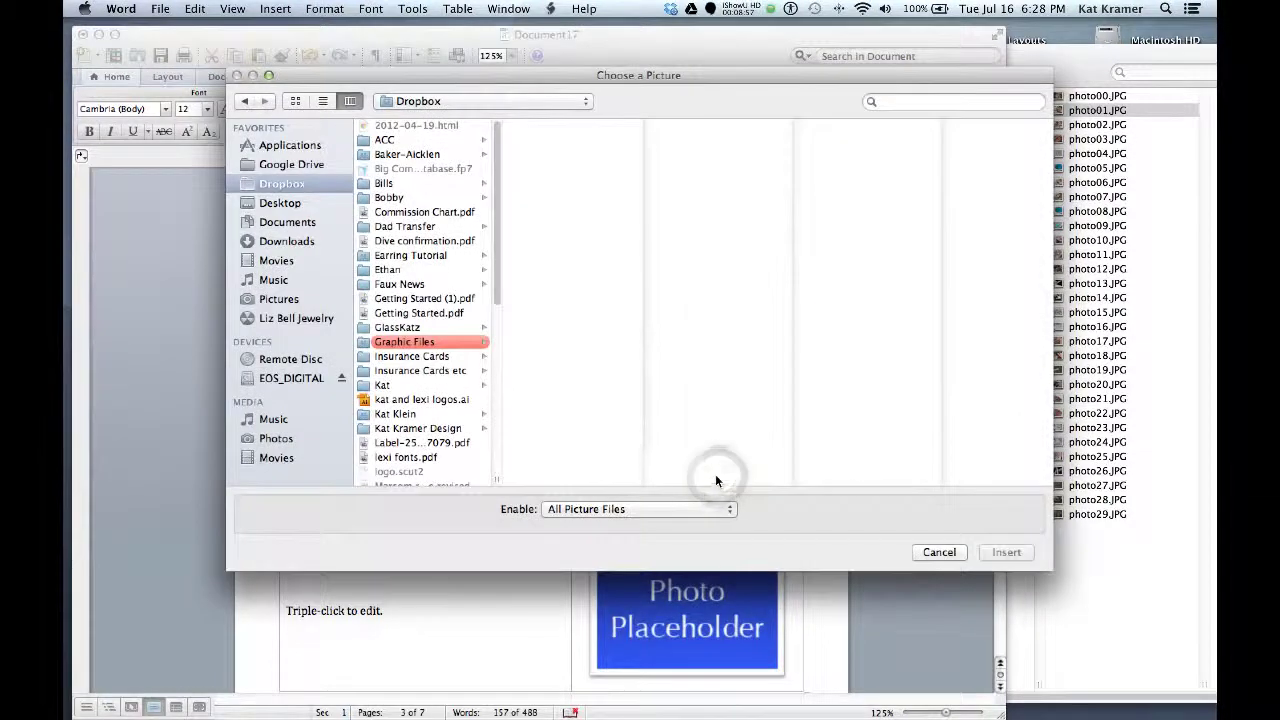
left_click(437, 102)
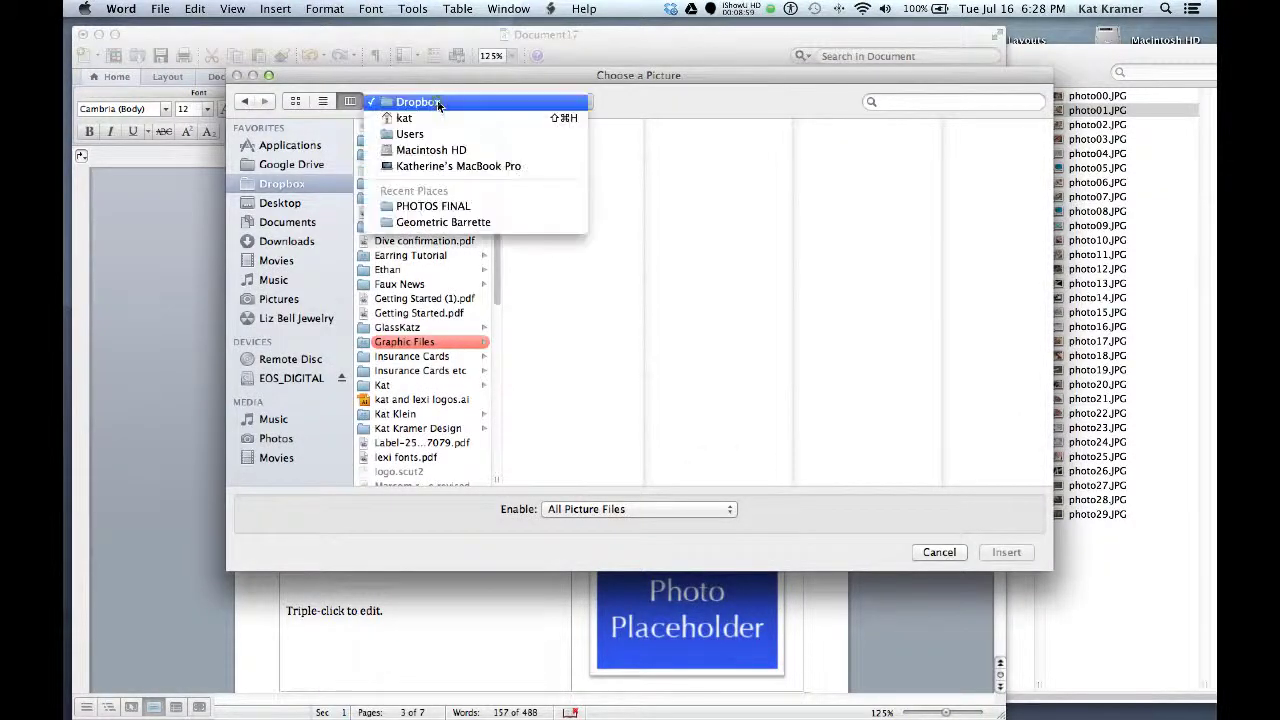
left_click(438, 207)
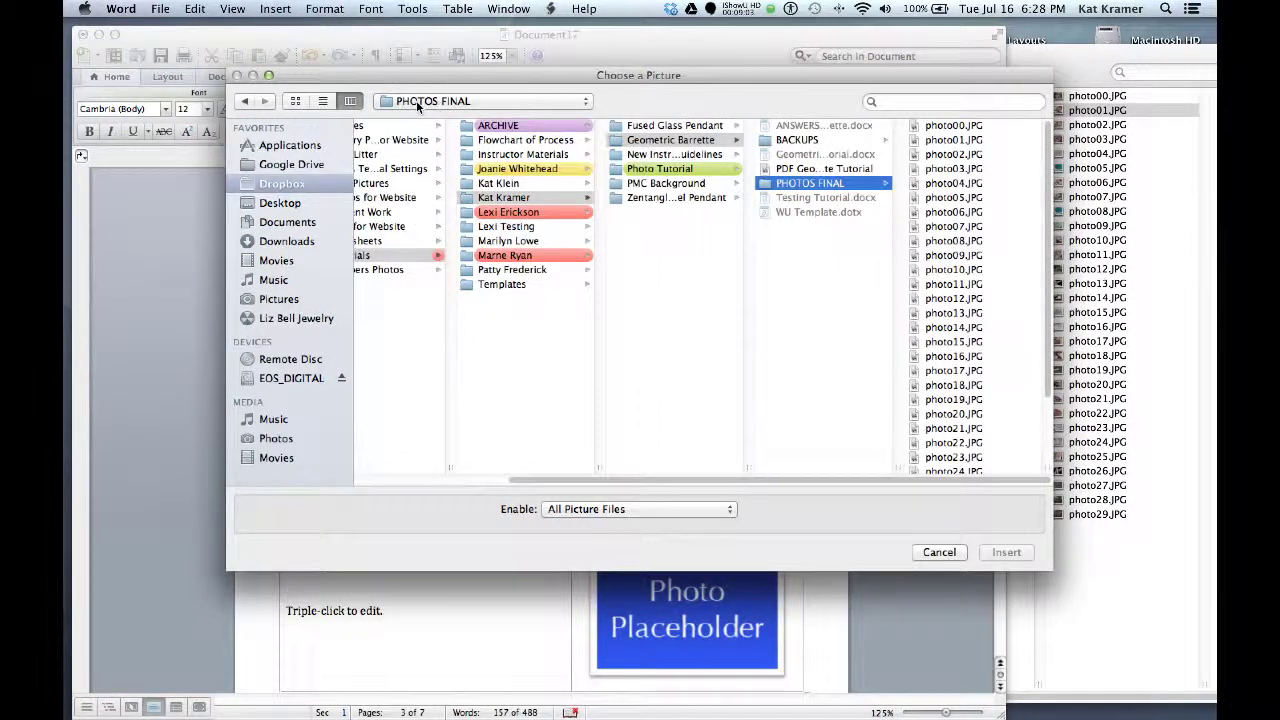
left_click(962, 244)
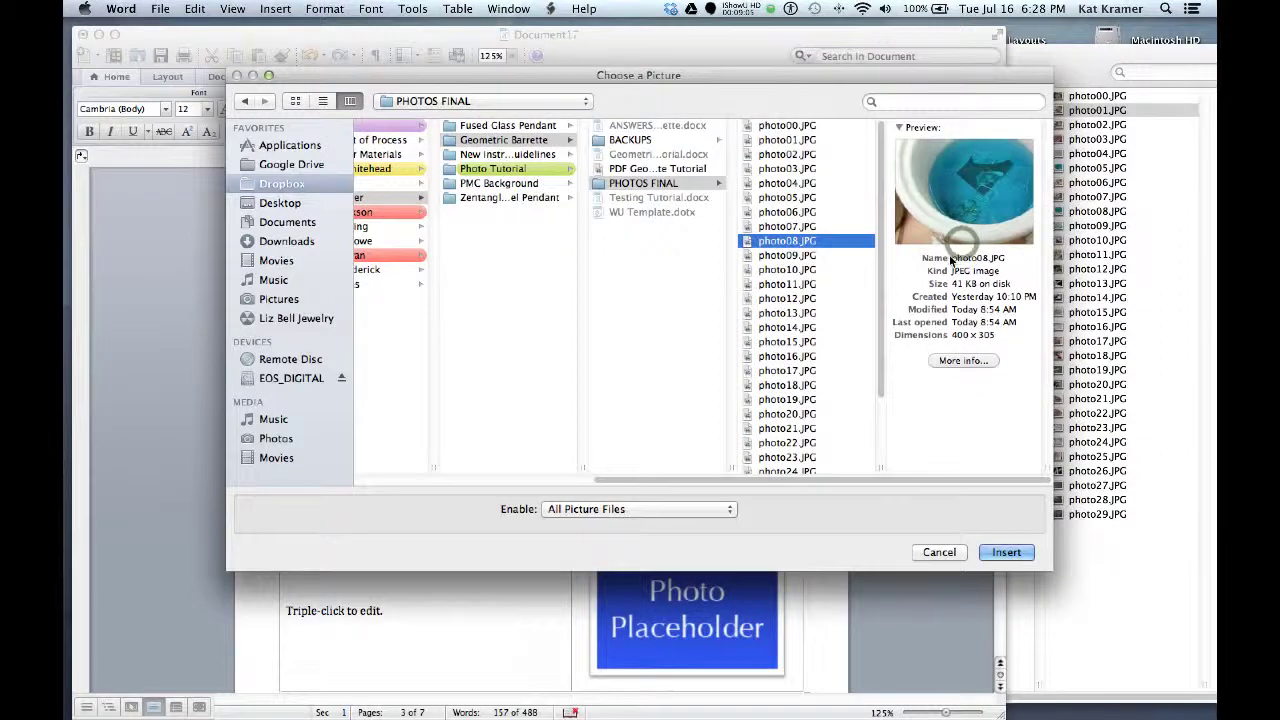
double_click(791, 242)
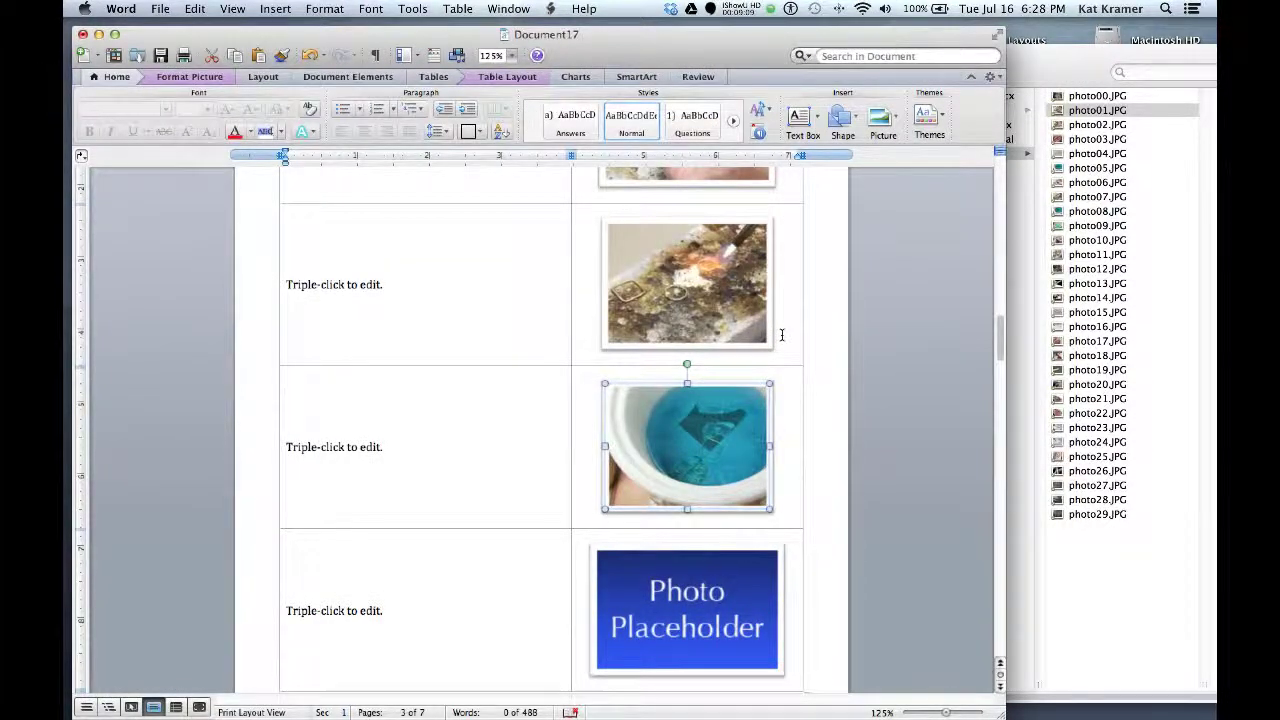
Step: Drag the tweezers-in-pickle-cup photo from Finder onto the last placeholder on page 3
scroll(782, 335, "down", 3)
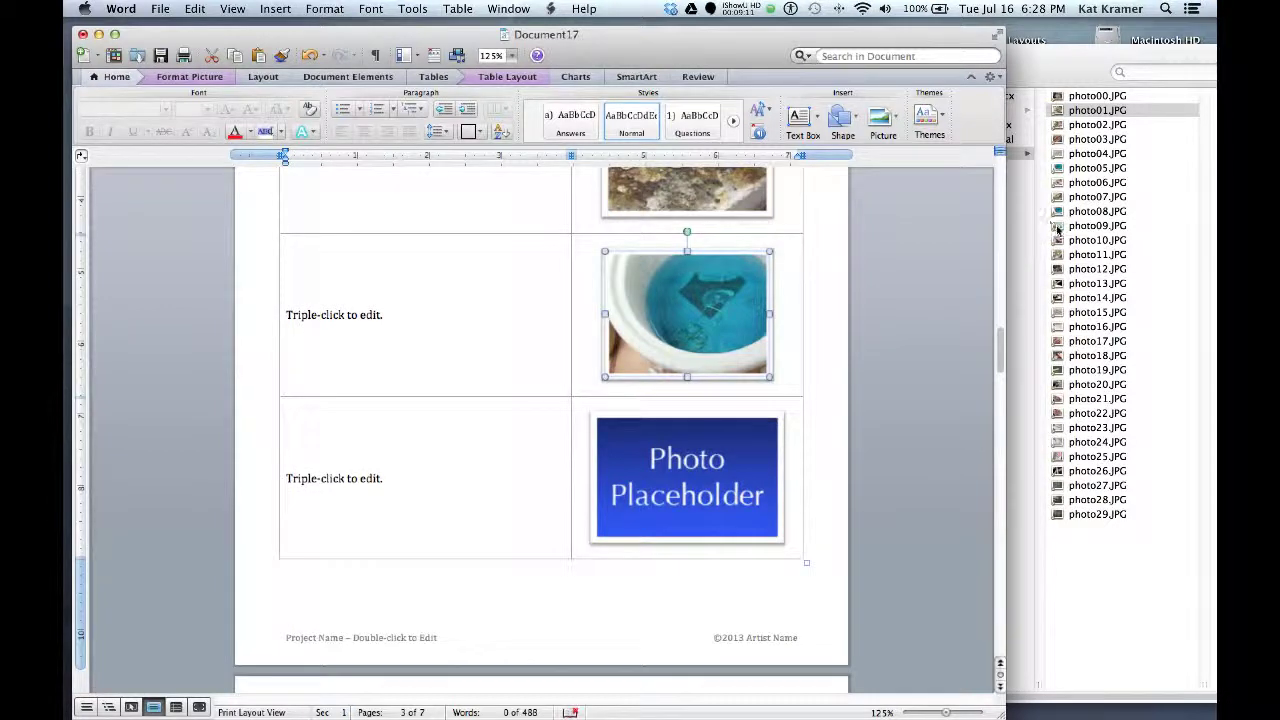
left_click_drag(1058, 230, 684, 514)
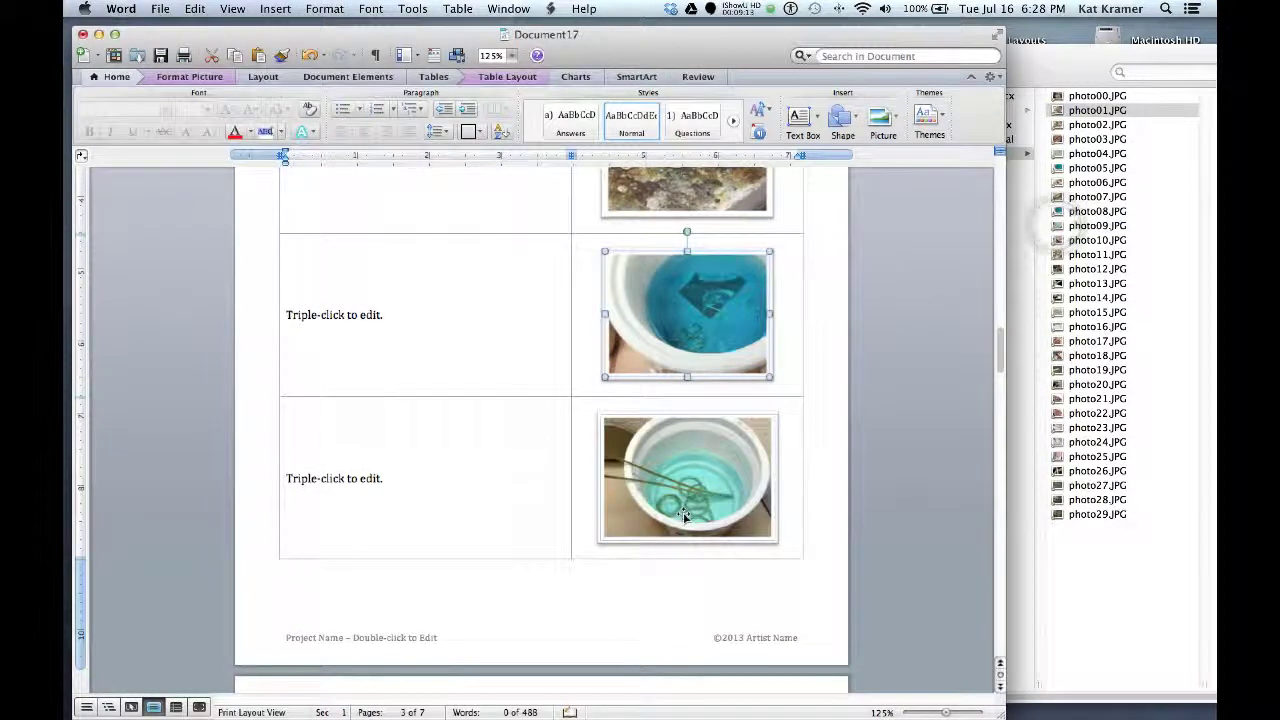
right_click(700, 438)
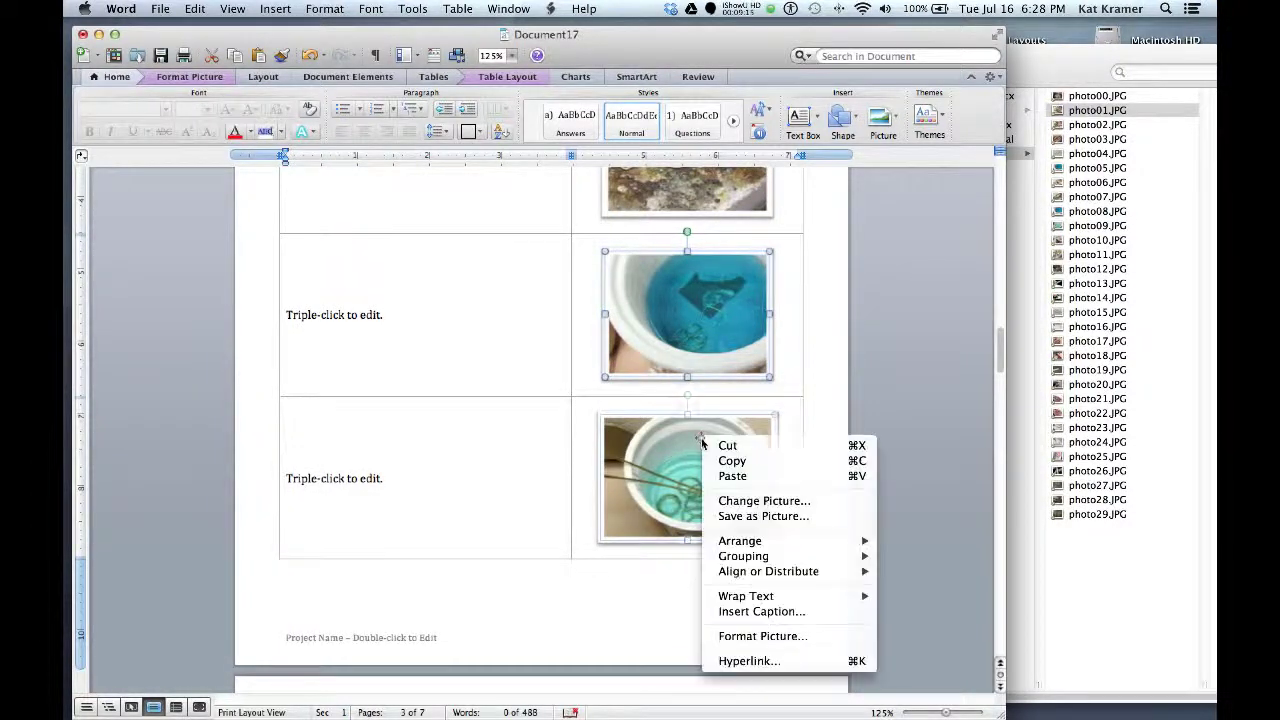
left_click(518, 458)
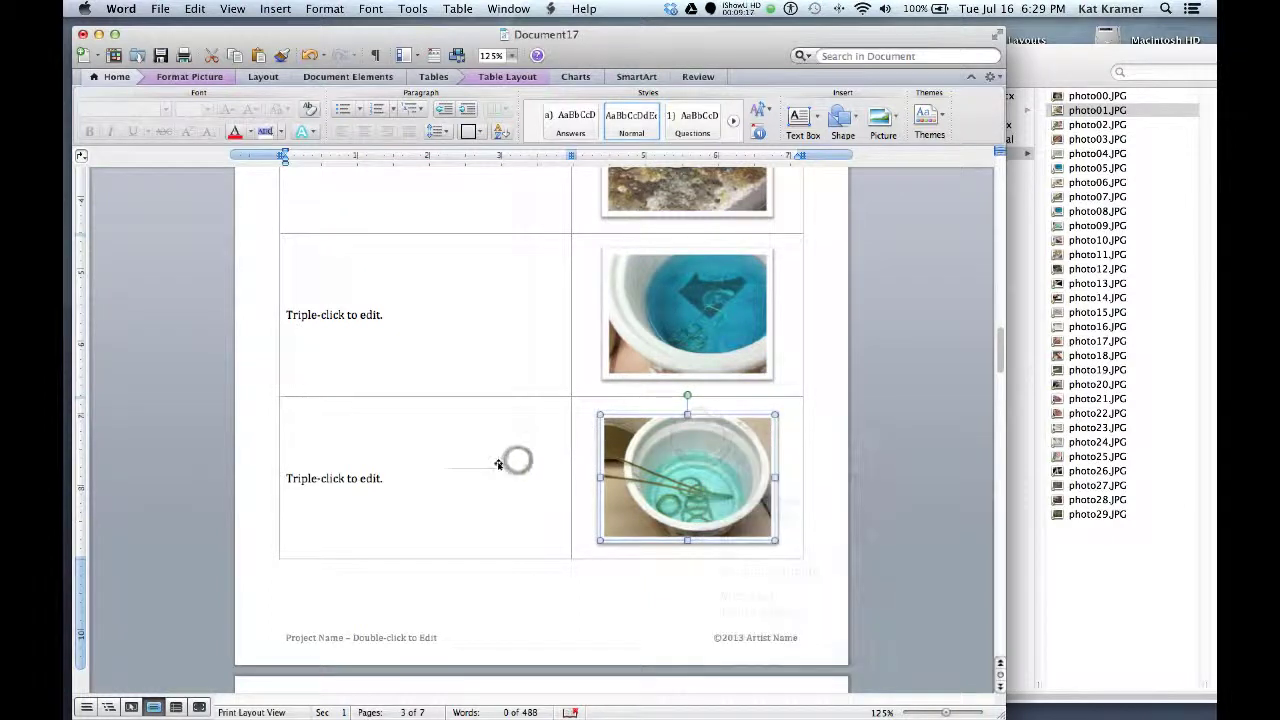
scroll(518, 460, "up", 3)
scroll(510, 460, "up", 10)
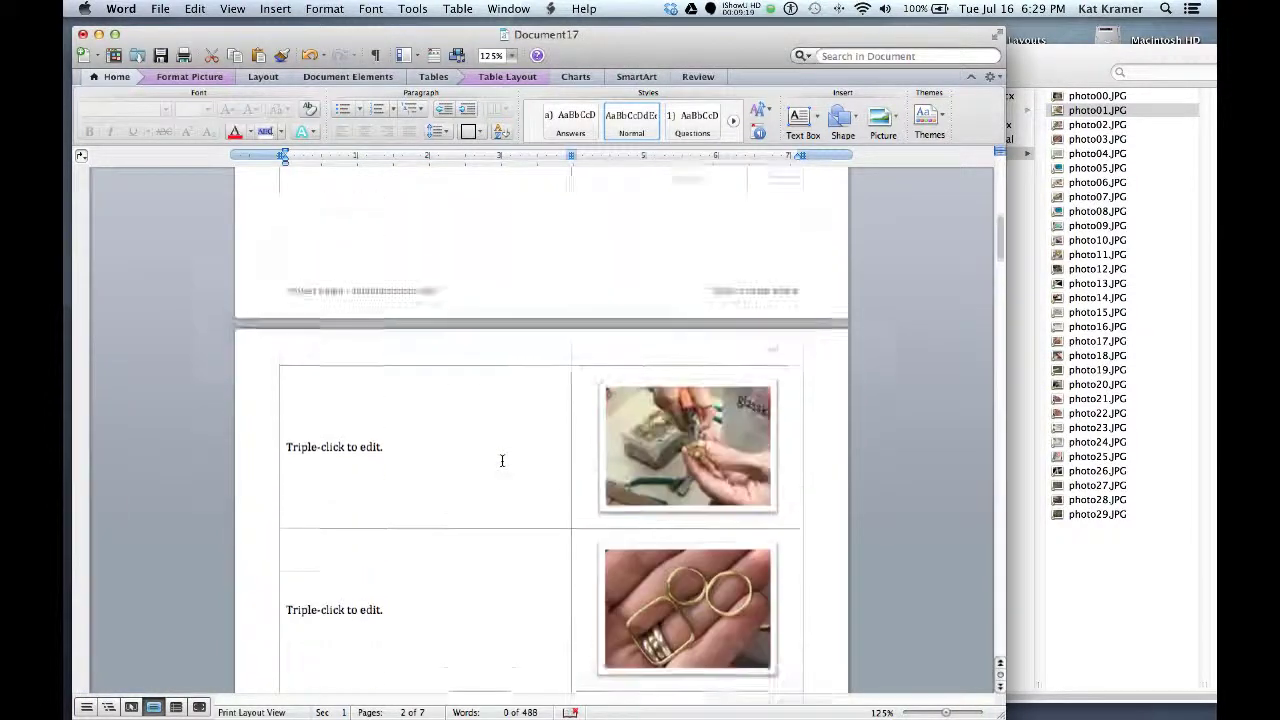
Step: Replace the first step's sample paragraphs with bold 'Step 1:' and the Wubbers Large Round Mandrel Pliers instruction
scroll(502, 460, "up", 4)
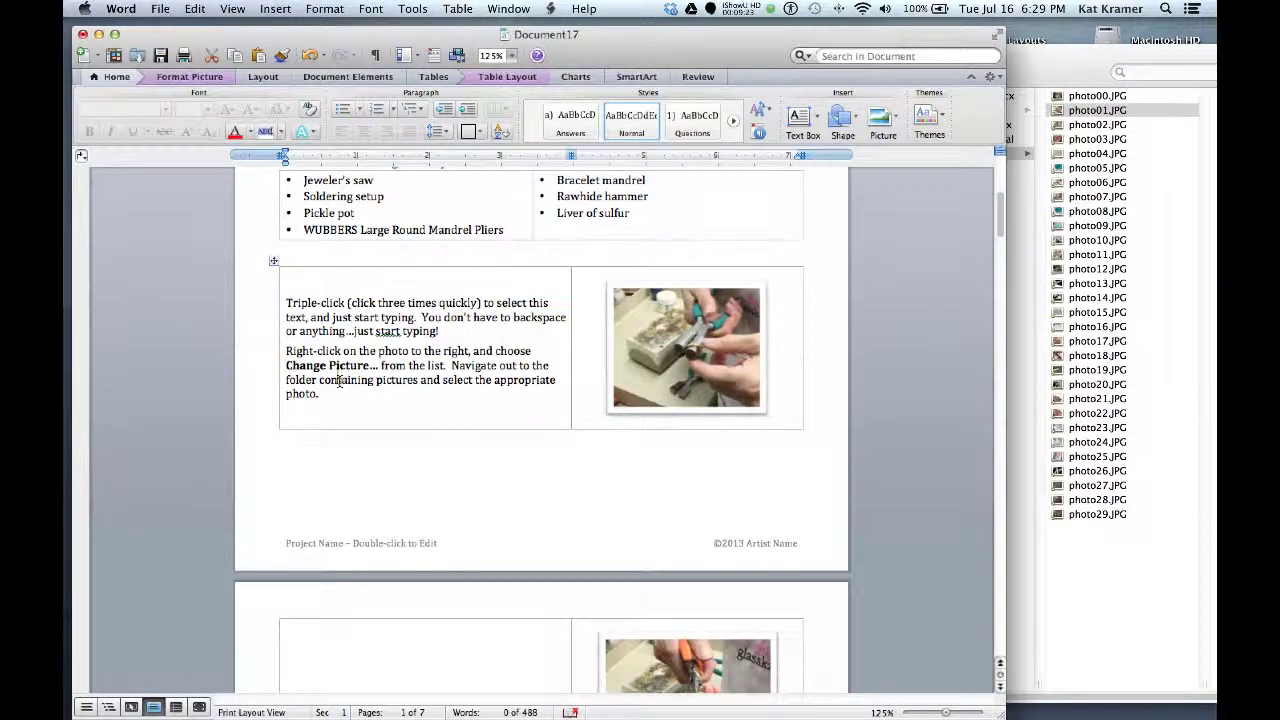
left_click_drag(352, 396, 283, 305)
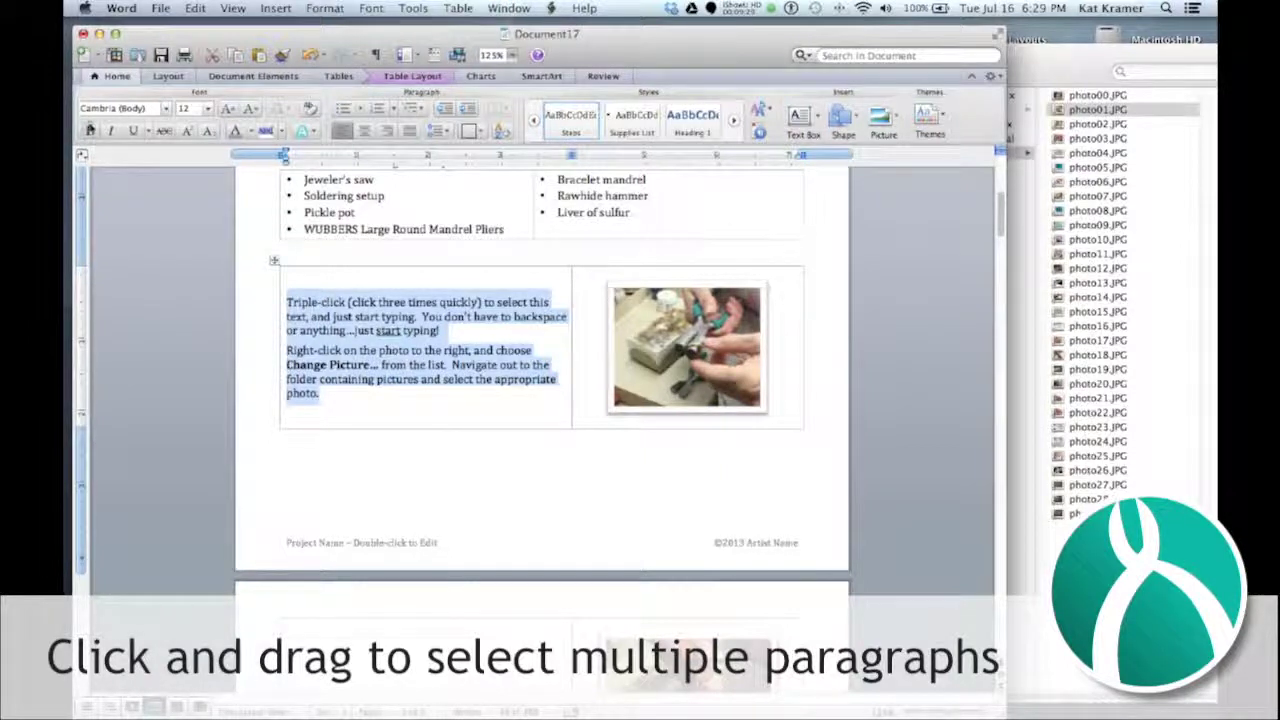
left_click(90, 131)
type("Step 1:")
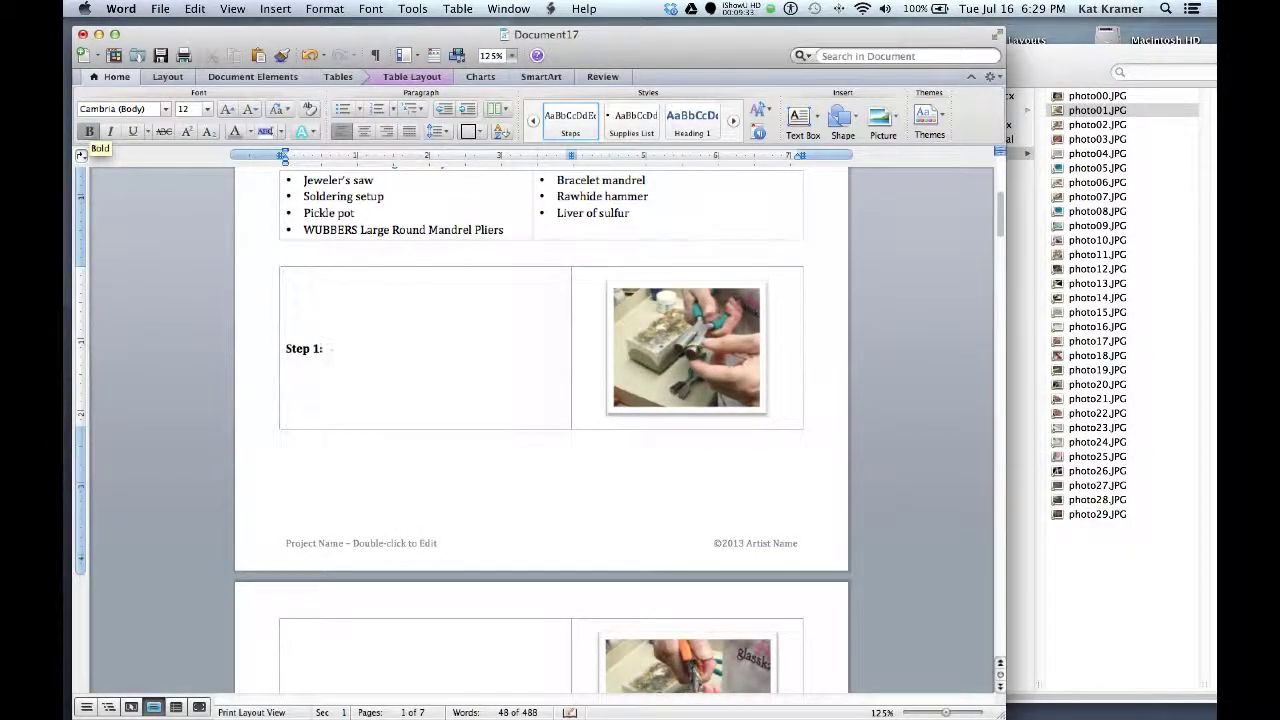
left_click(89, 131)
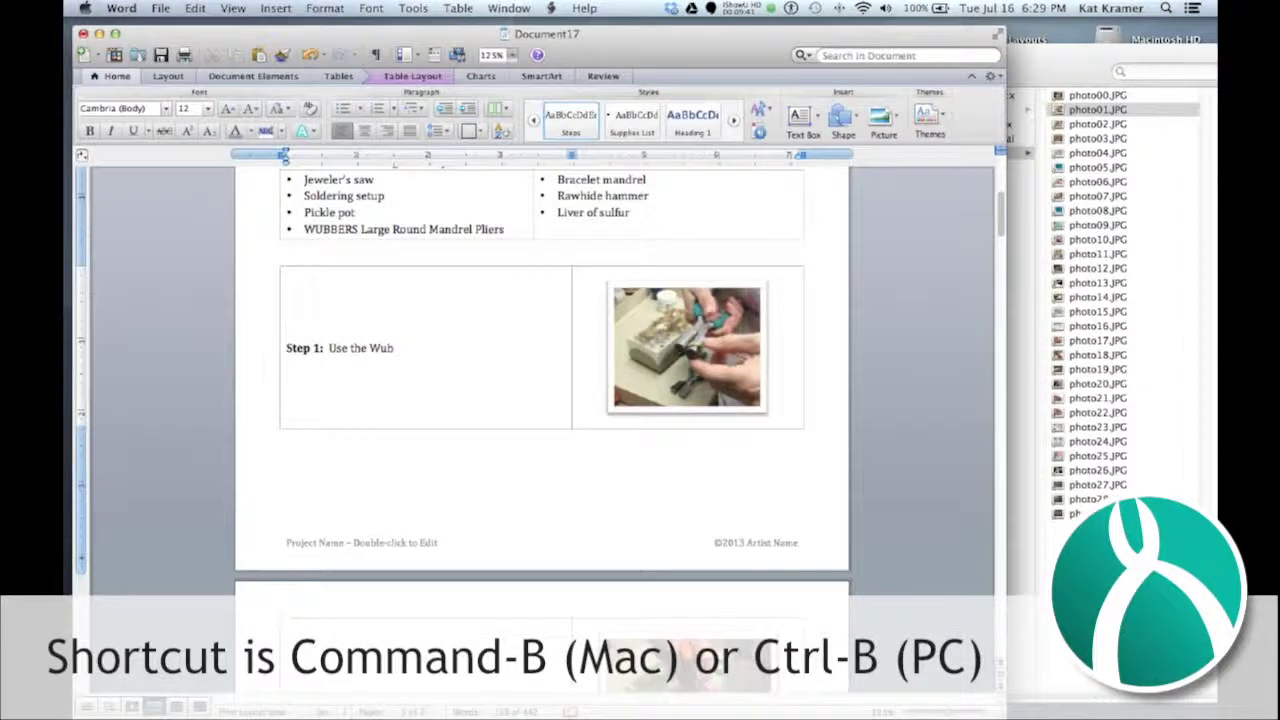
type("bers ")
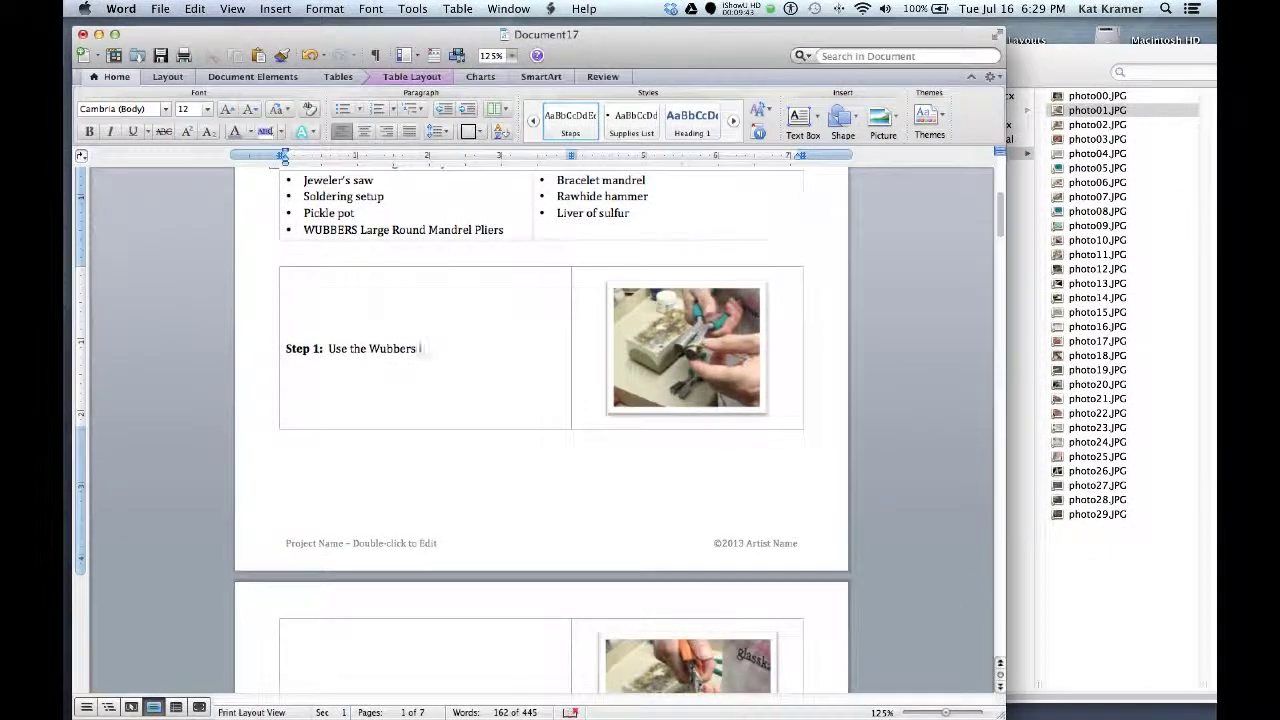
type("Large Round Mand")
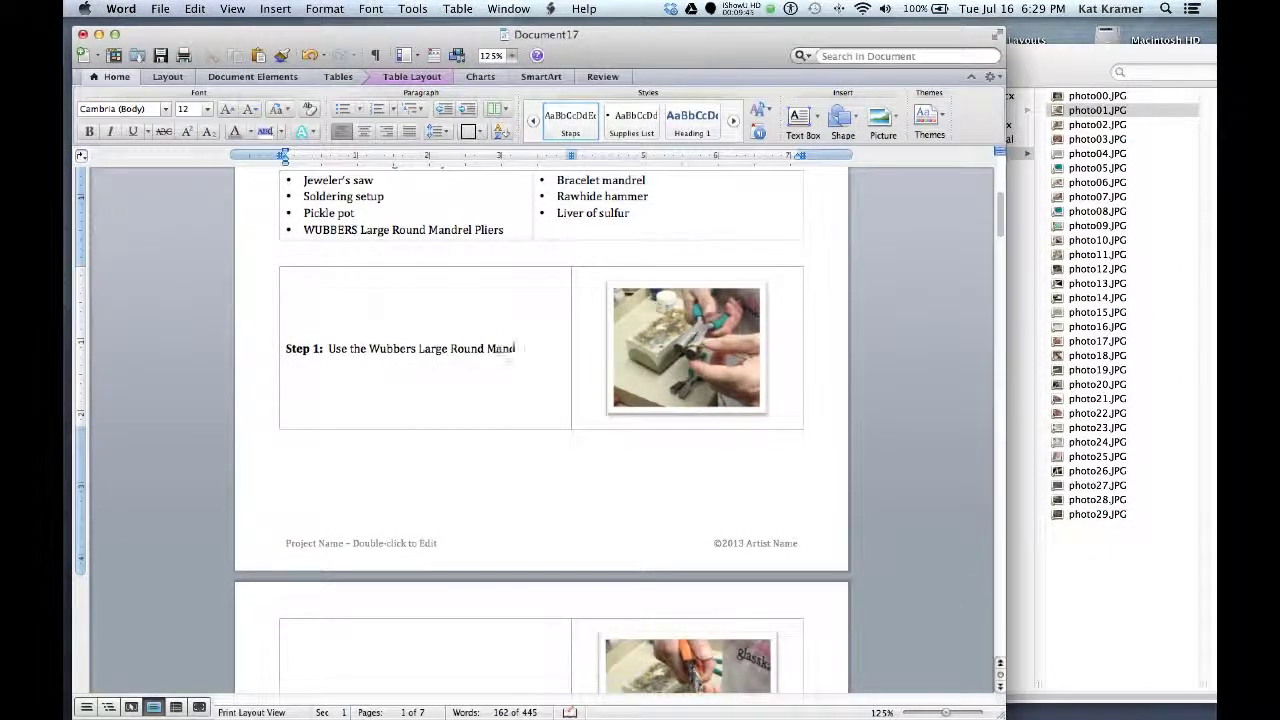
type("rel Pliers to create a s")
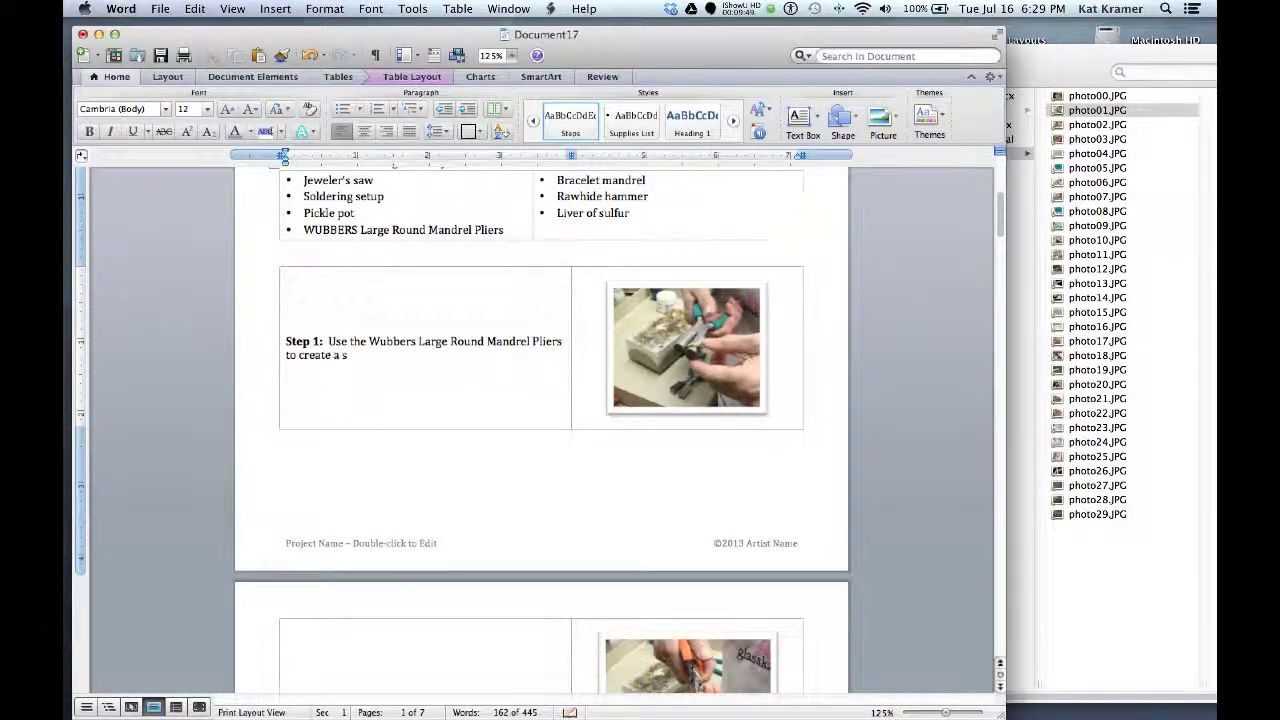
type("eries of large loops.")
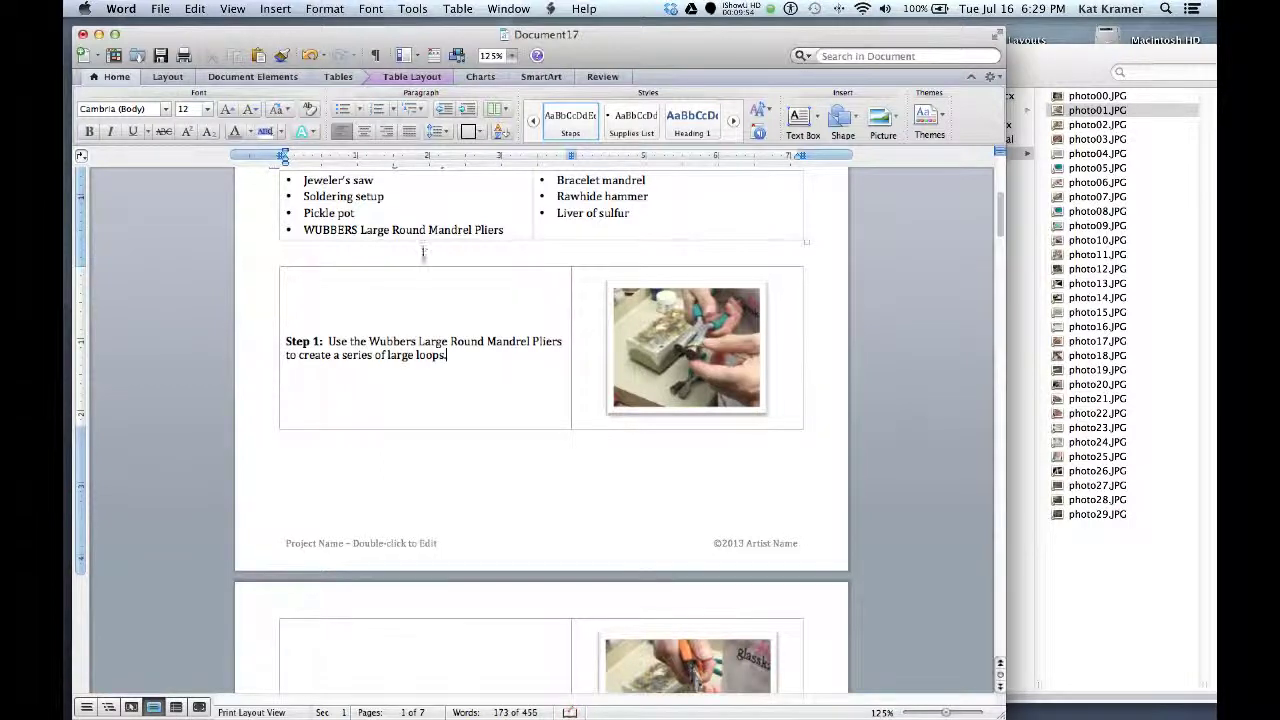
Step: Replace the Step 2 placeholder with bold 'Step 2:' and 'Use the heavy-duty wire cutting pliers to cut the loops.'
scroll(425, 252, "down", 5)
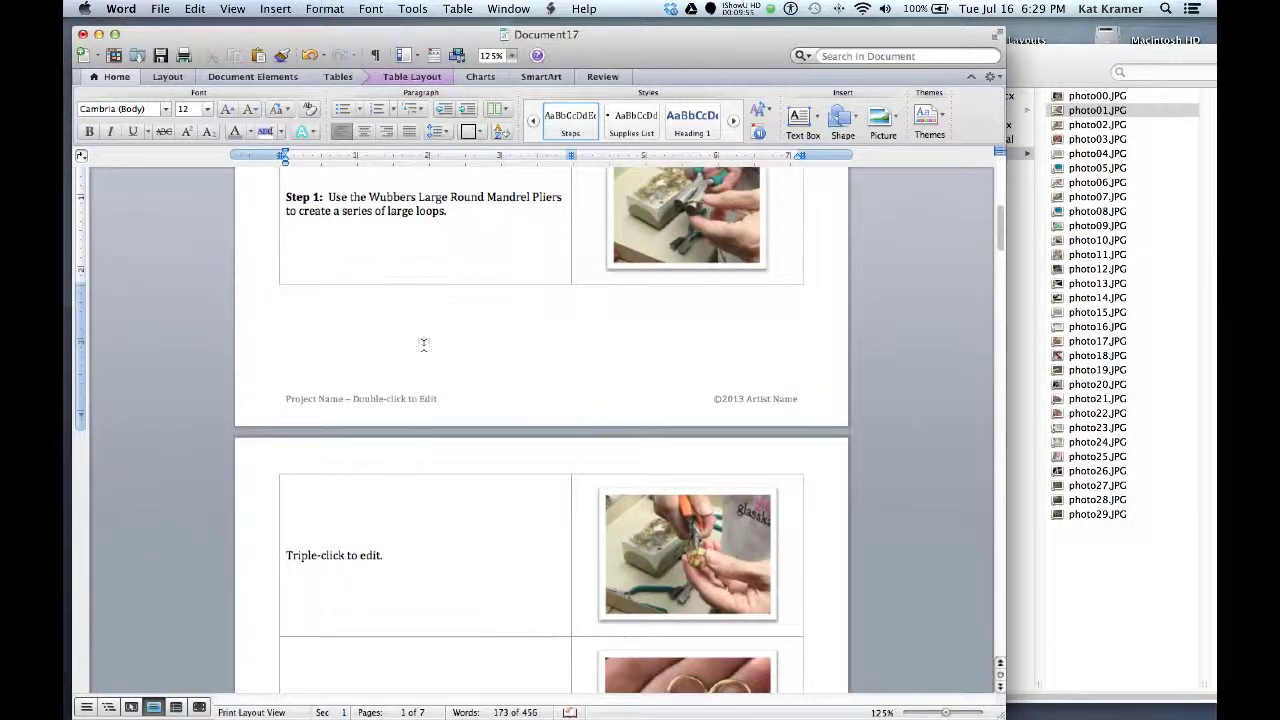
scroll(411, 530, "down", 2)
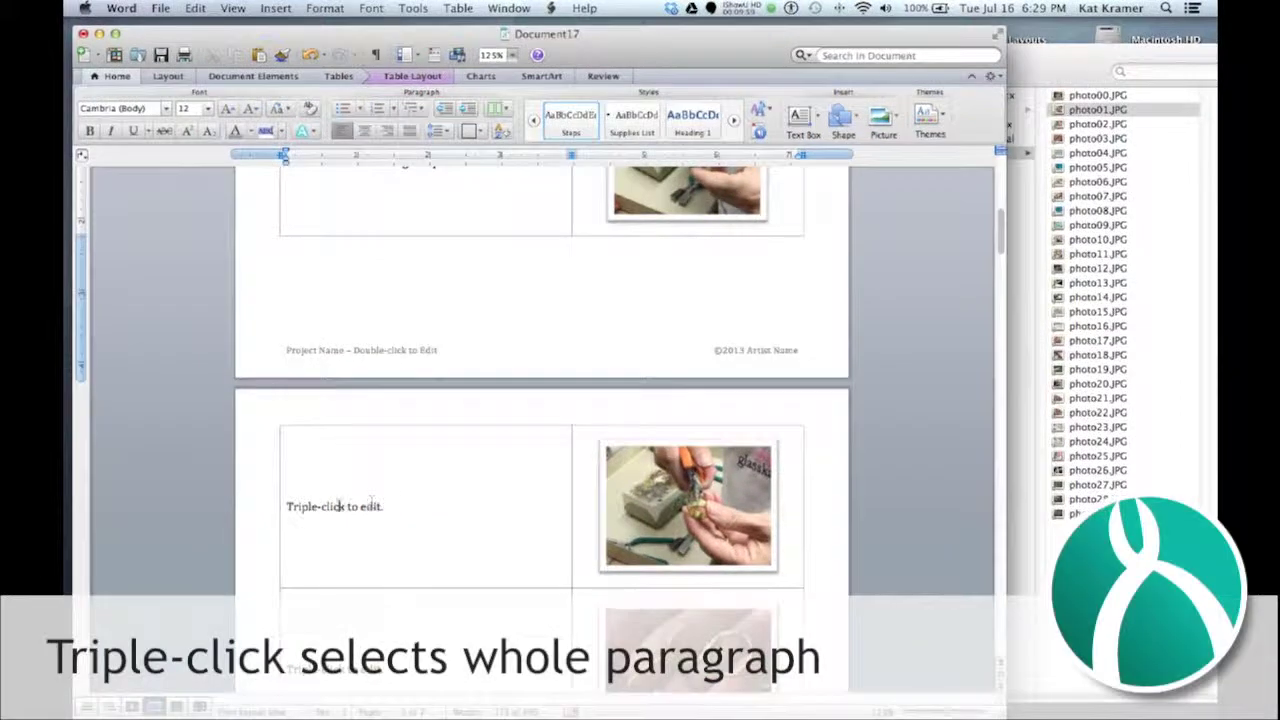
triple_click(337, 506)
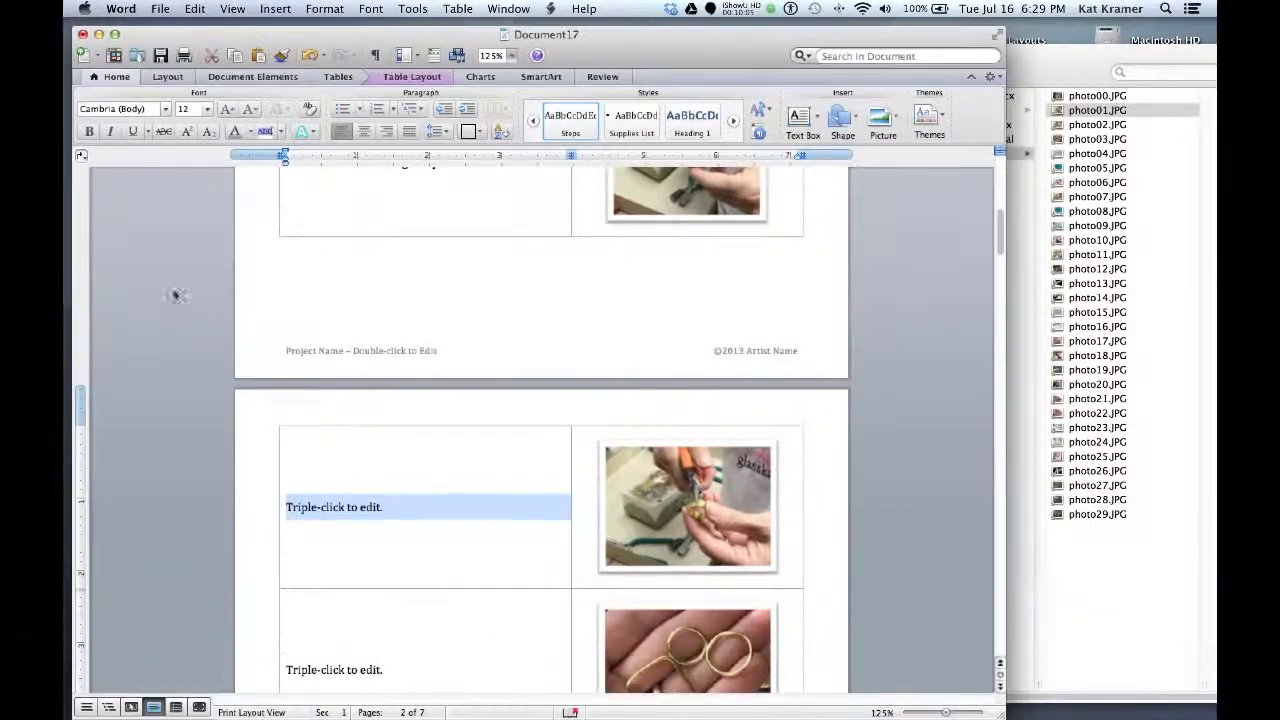
left_click(89, 133)
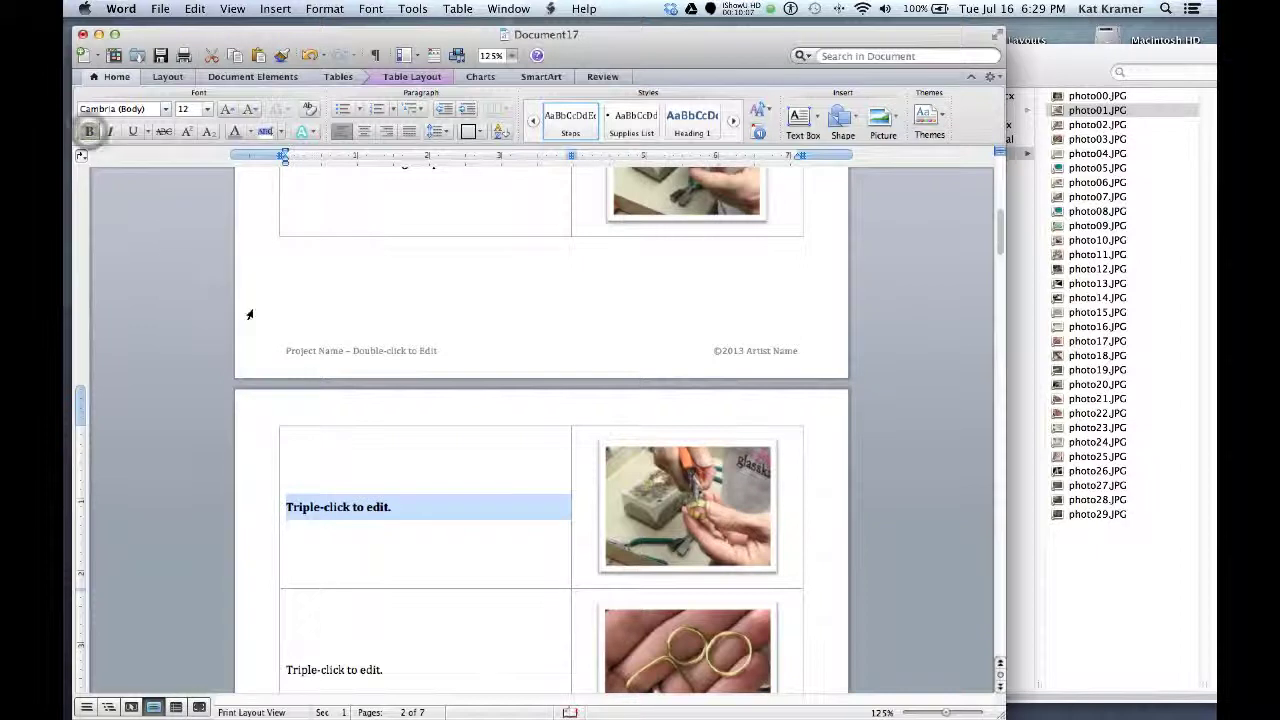
type("Step")
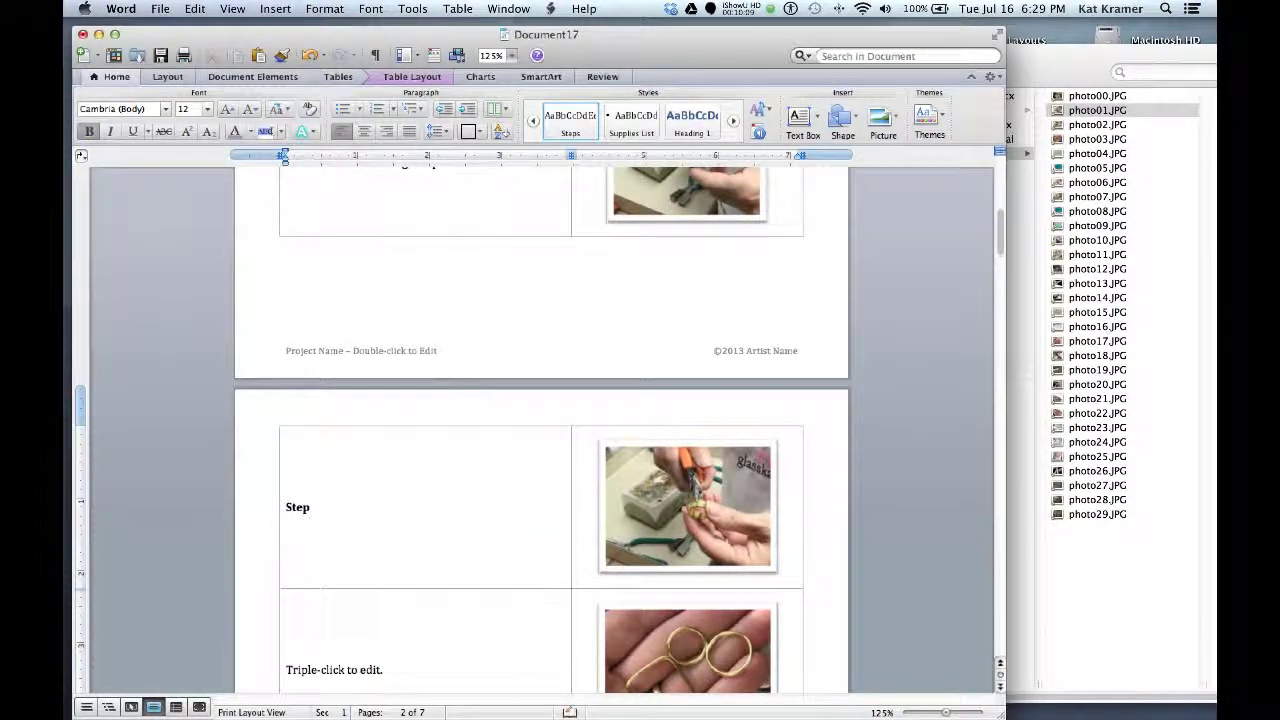
type(" 2:")
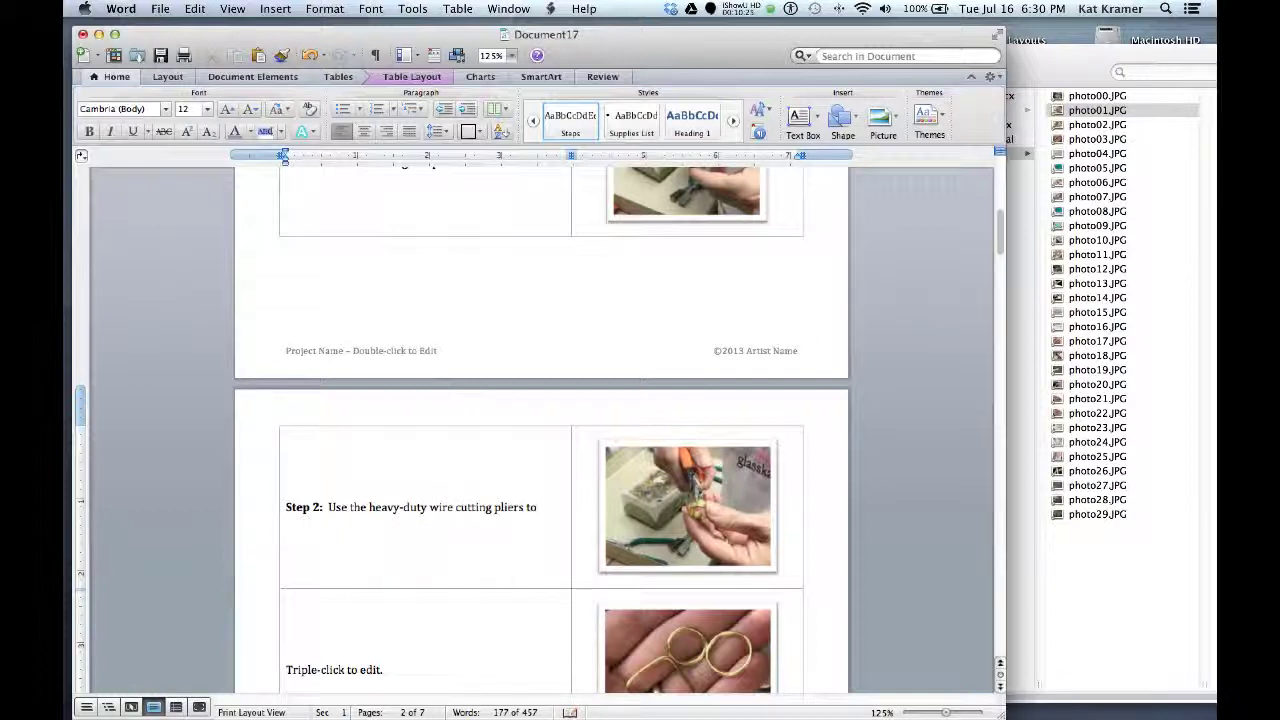
type("cut the loops.")
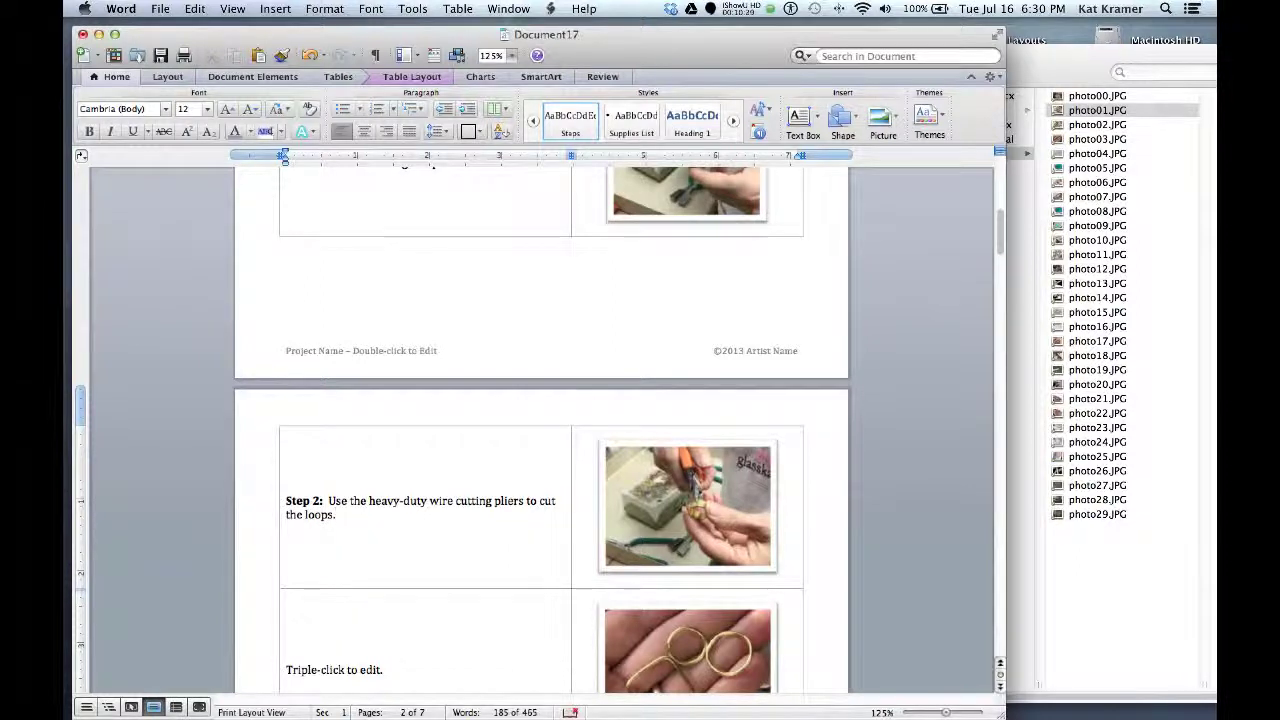
Step: Overwrite the next placeholder with bold 'Step 3:' and 'Make a variety of different shapes and sizes.'
scroll(396, 524, "down", 5)
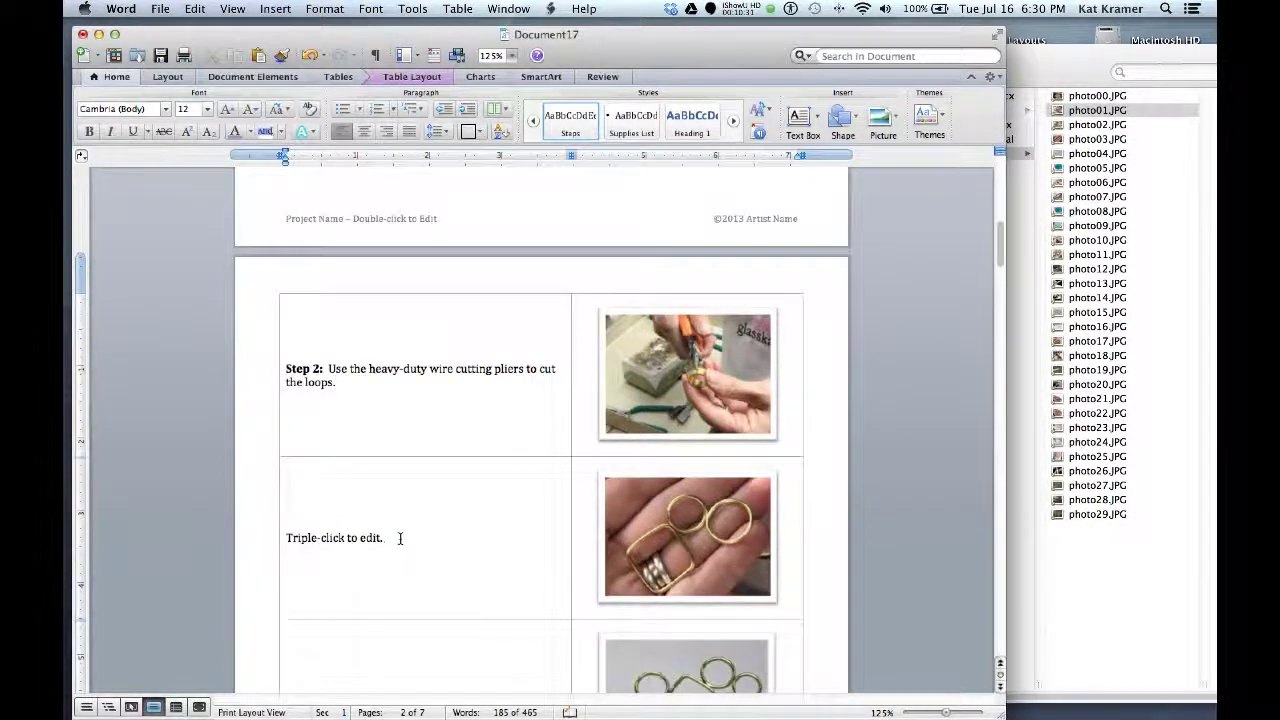
triple_click(328, 537)
key("super+b")
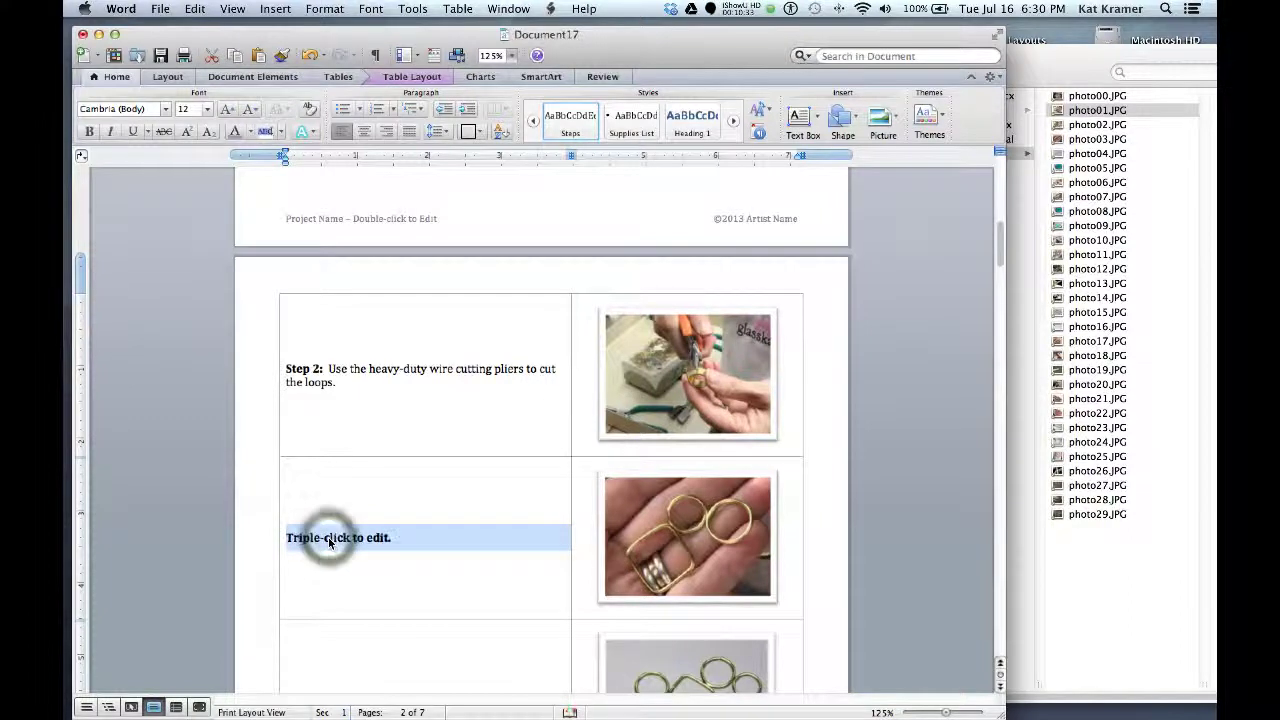
type("Step 3:")
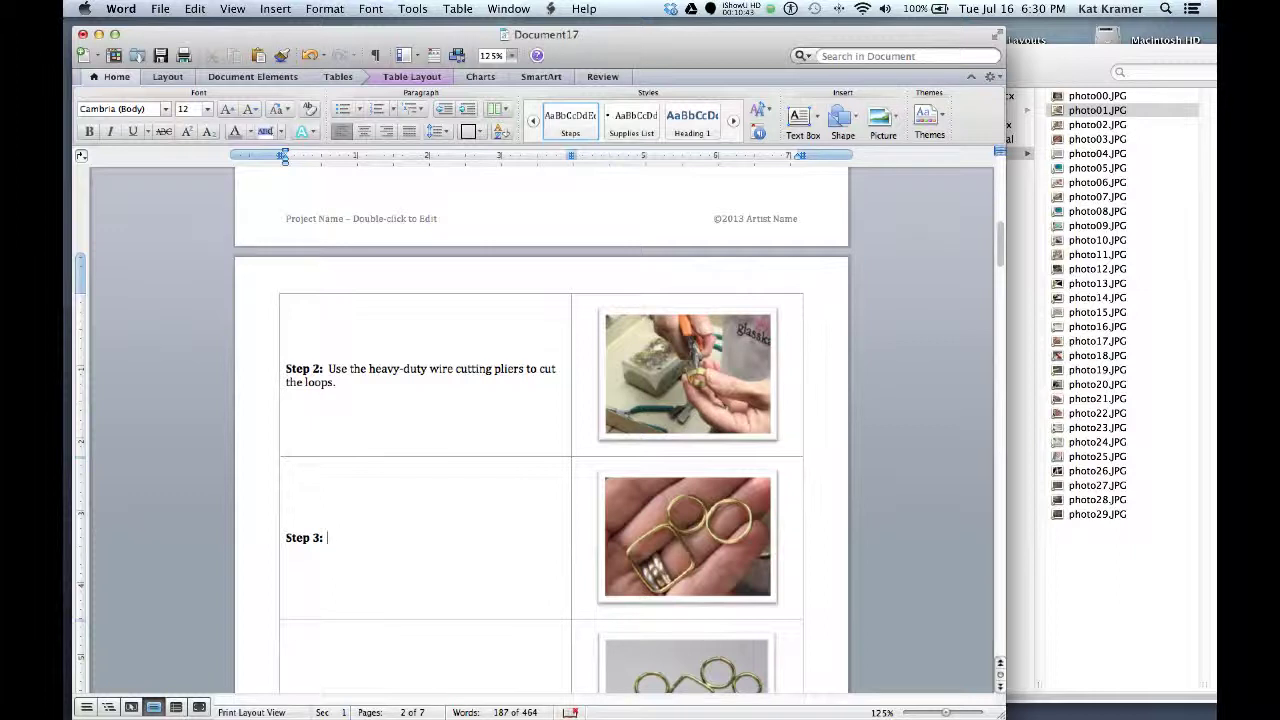
type("a v")
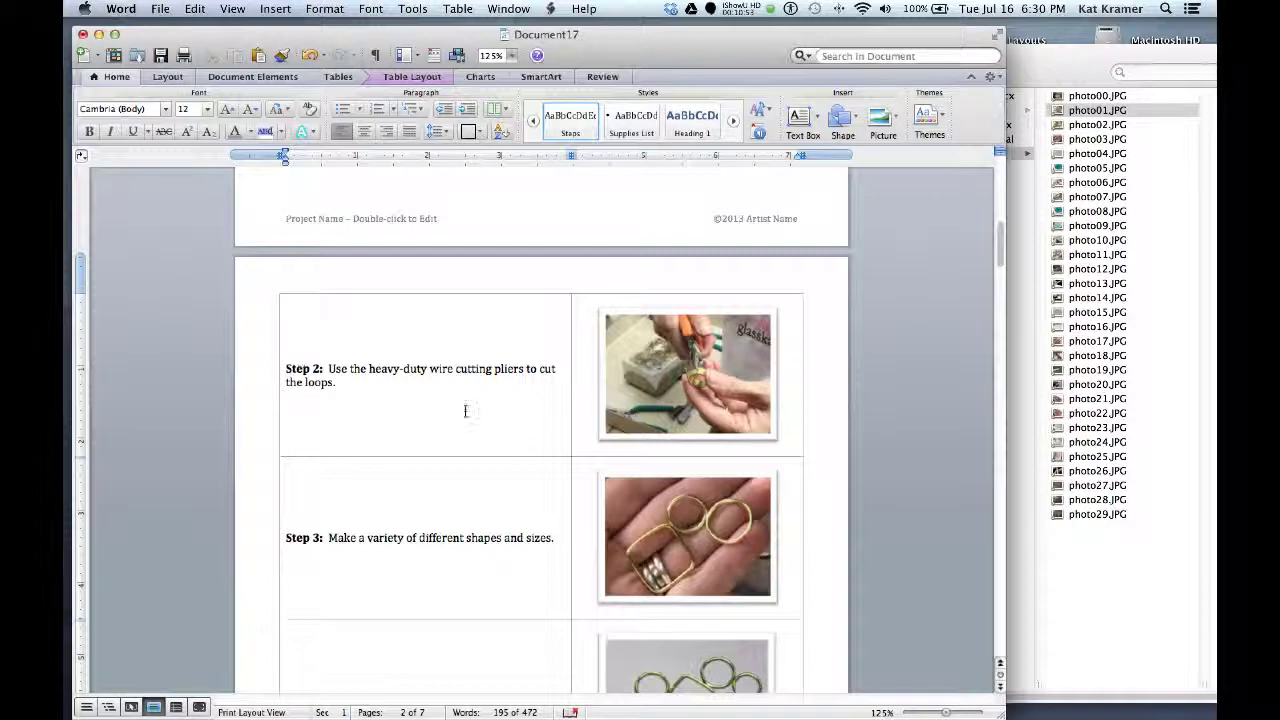
Step: Delete the table row holding the linked gold-rings photo, confirming in the Delete Cells dialog
scroll(466, 406, "up", 10)
scroll(486, 366, "down", 6)
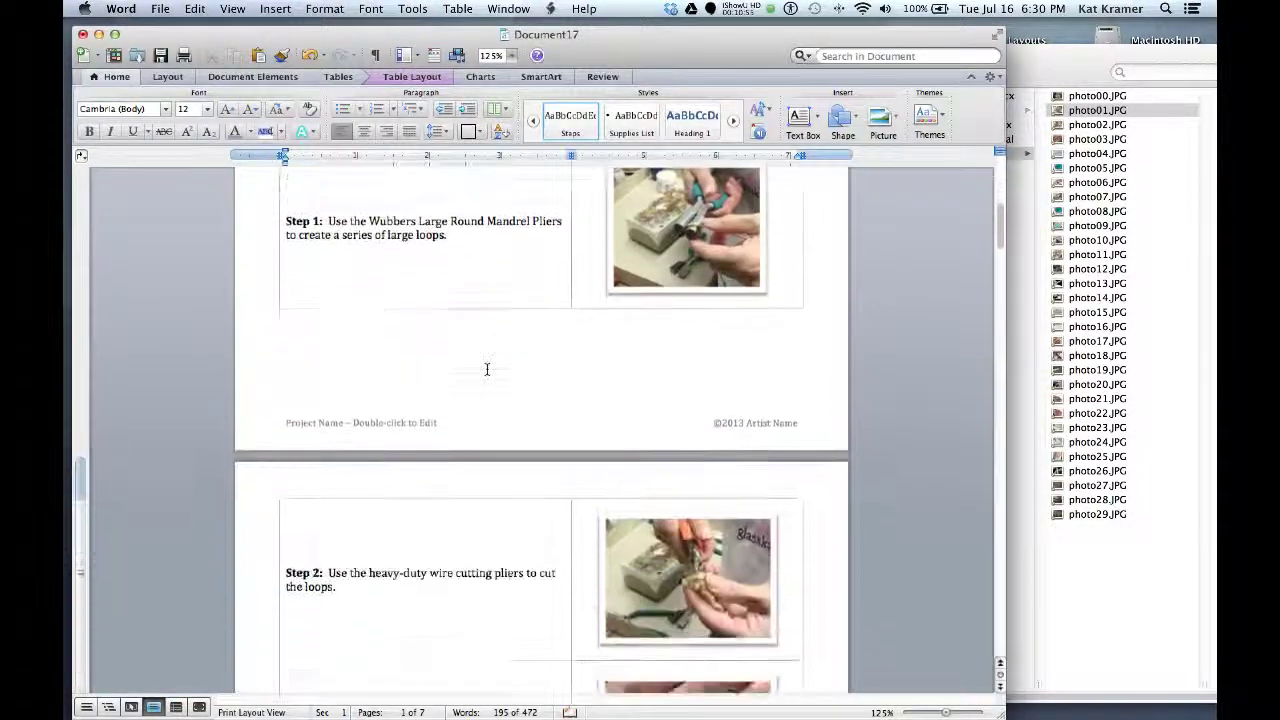
scroll(487, 369, "down", 5)
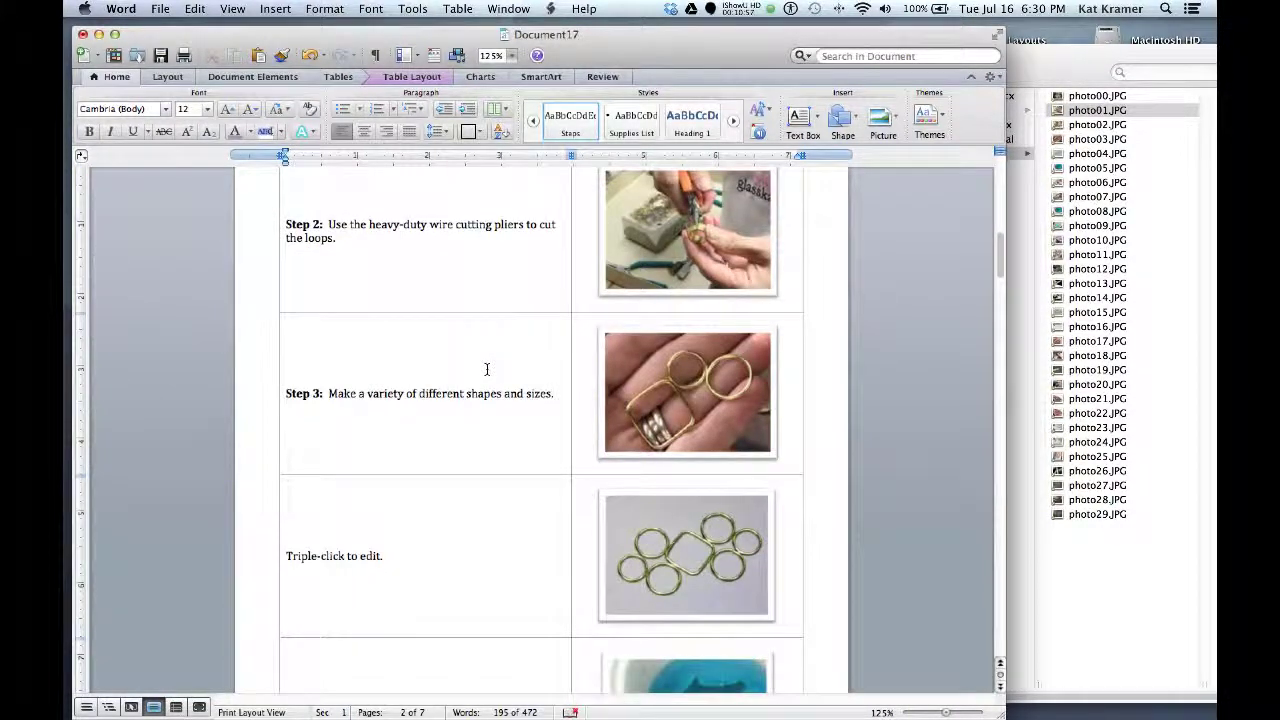
scroll(487, 369, "down", 4)
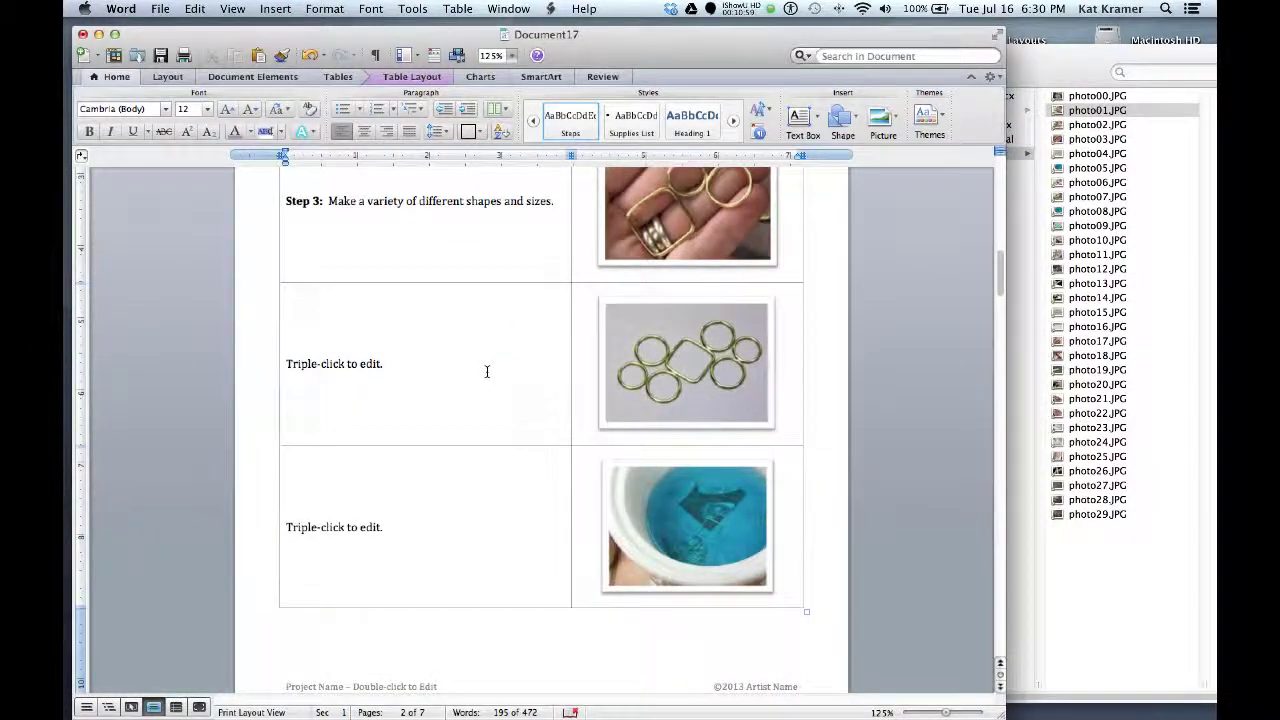
scroll(487, 371, "down", 15)
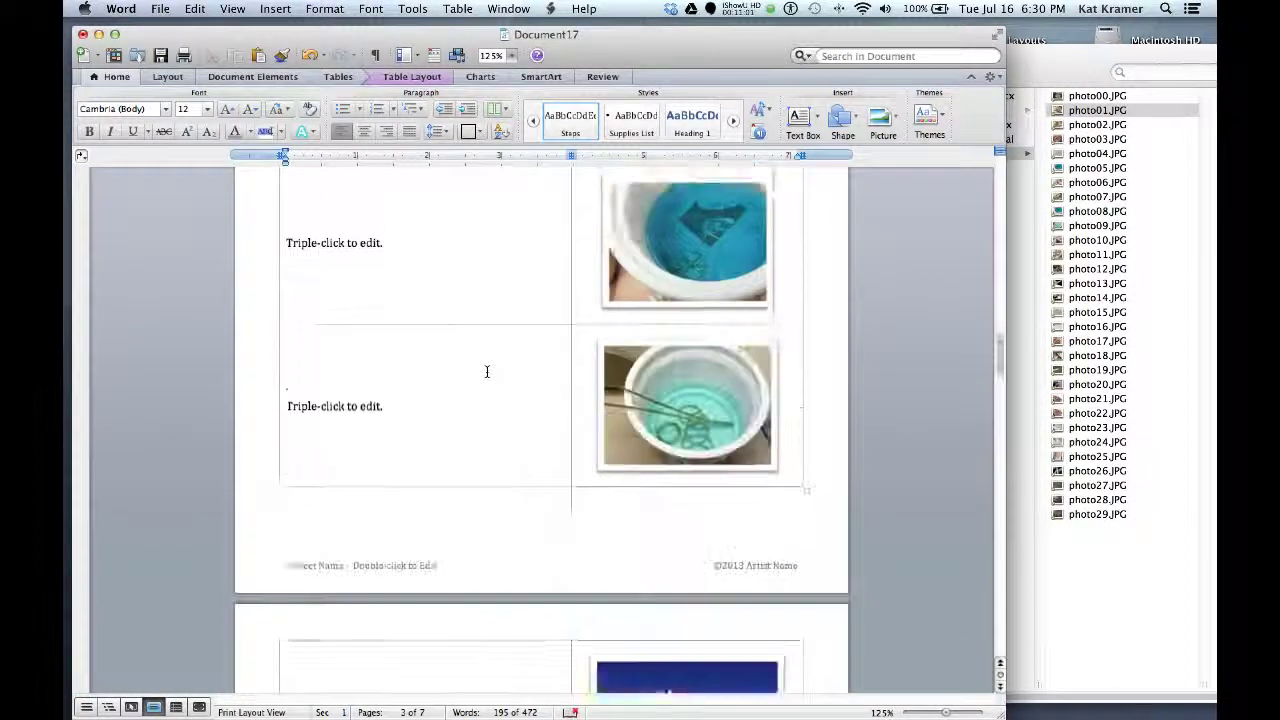
scroll(487, 371, "down", 4)
scroll(487, 371, "up", 20)
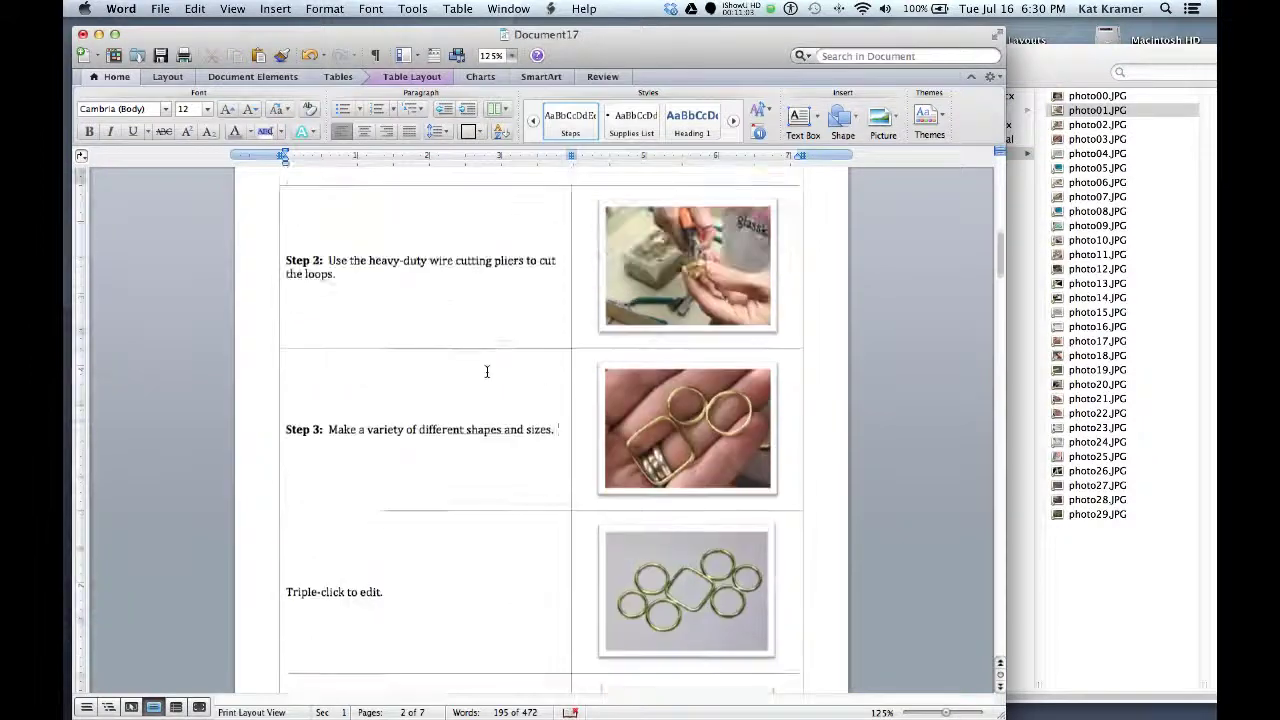
scroll(487, 371, "up", 3)
scroll(487, 371, "down", 7)
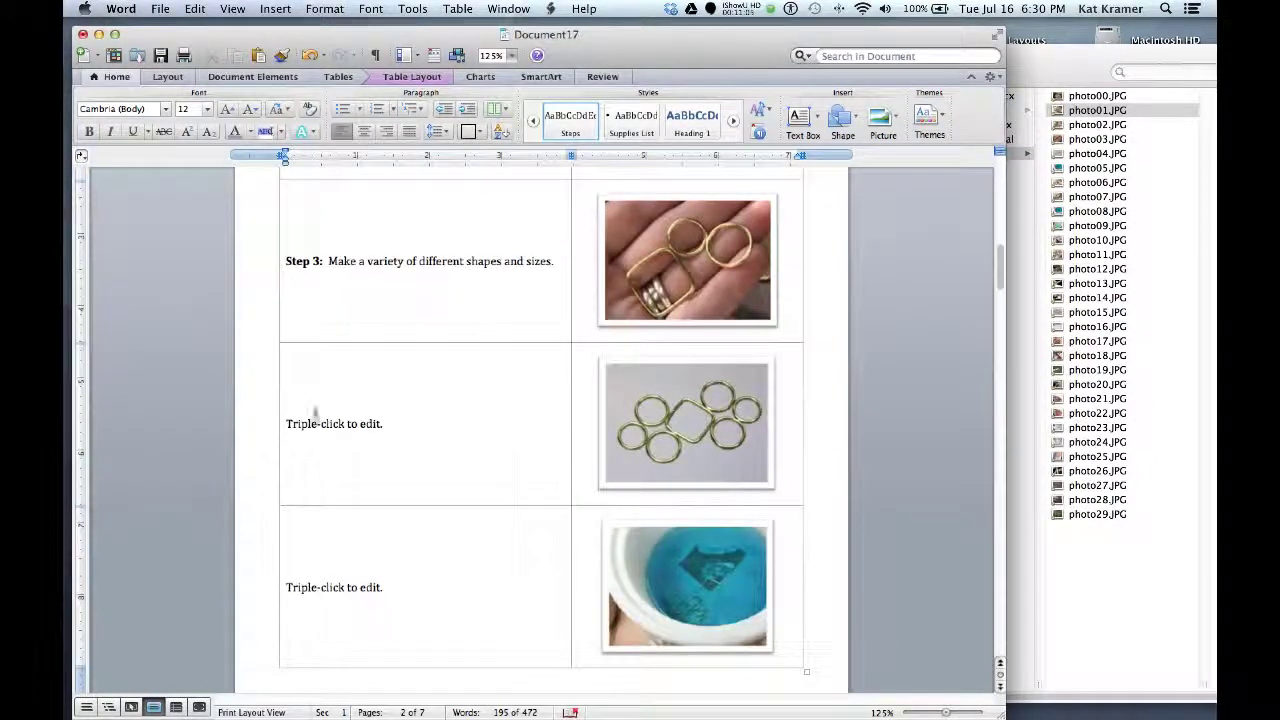
left_click_drag(312, 412, 694, 416)
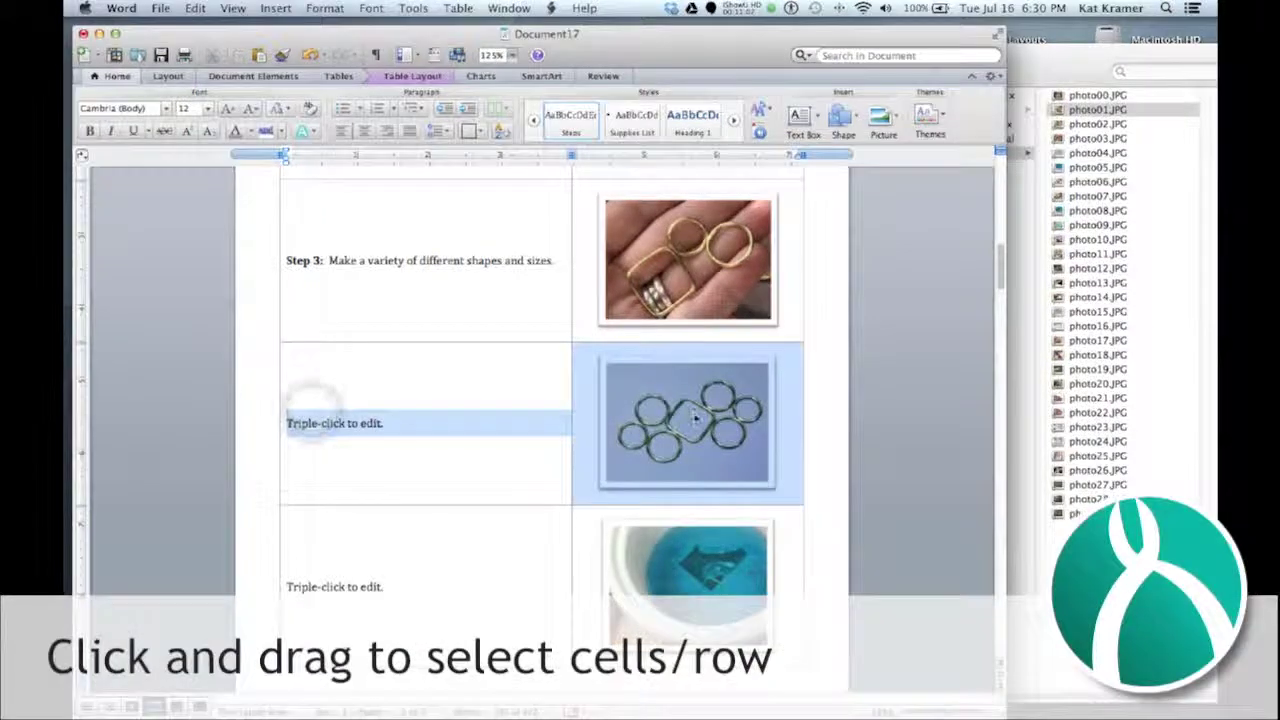
key("BackSpace")
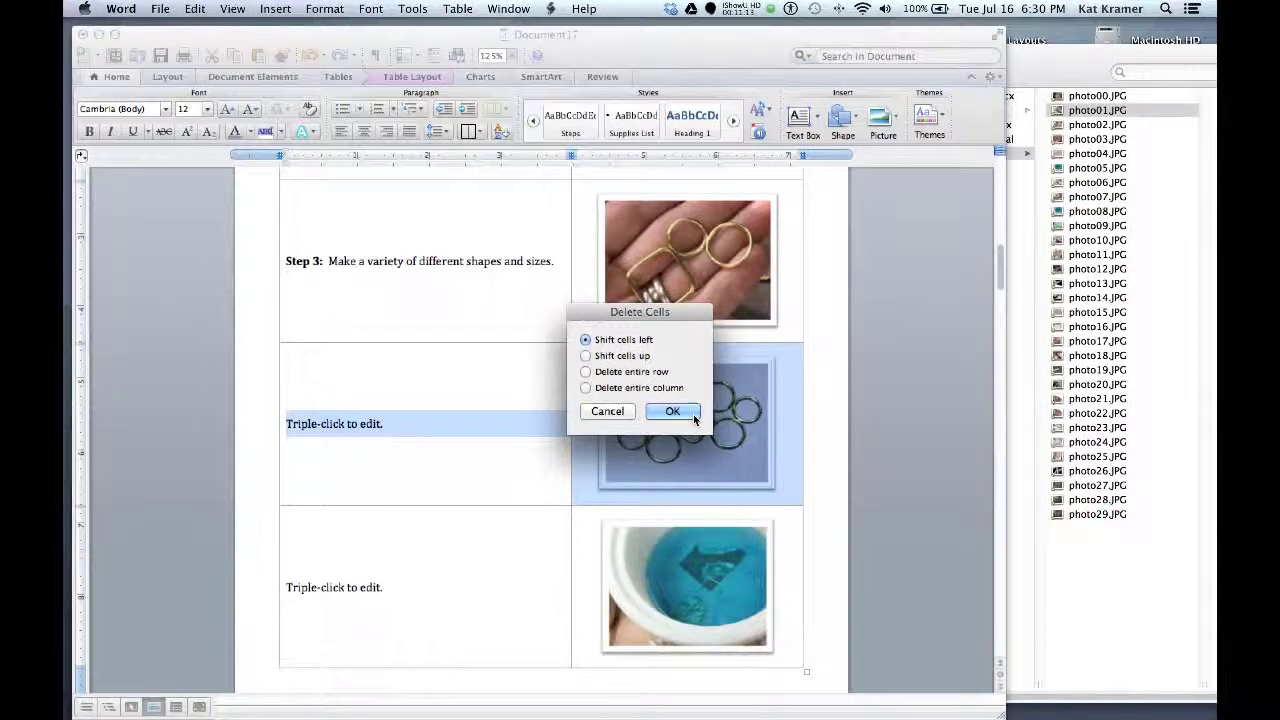
left_click(672, 411)
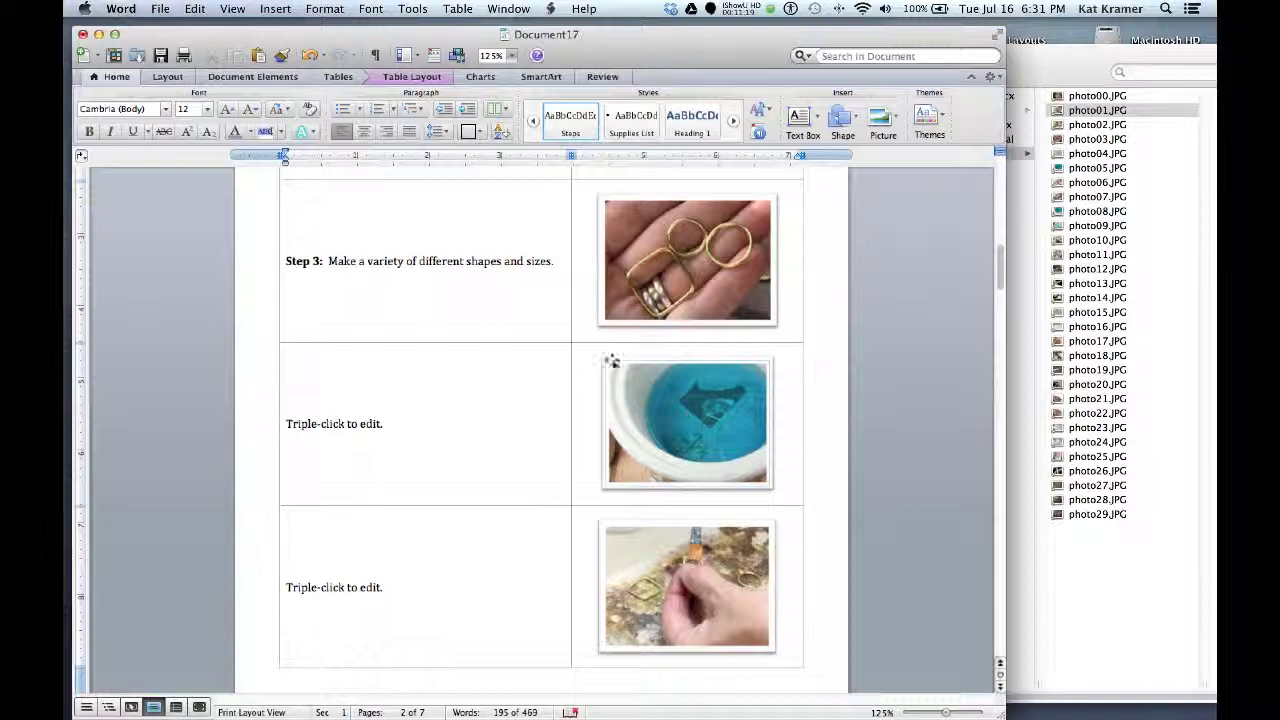
Step: Insert an empty table row below the Step 3 row from the Table Layout tab
left_click(437, 265)
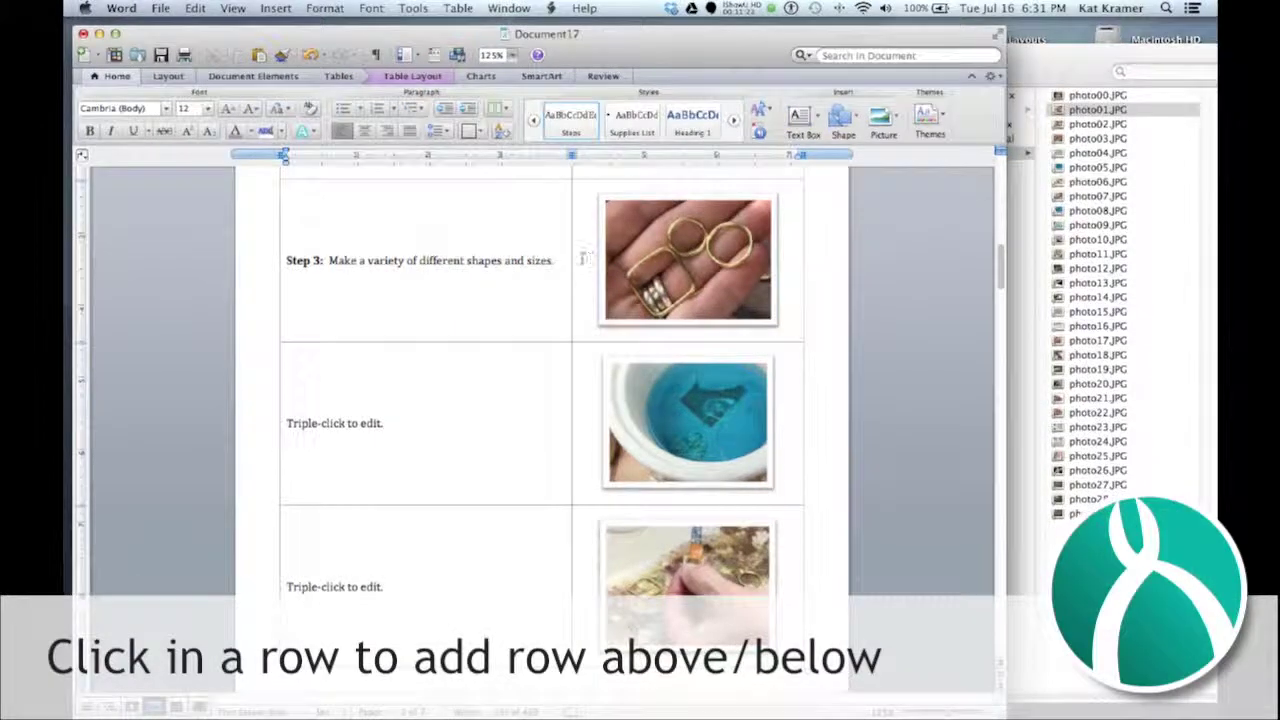
left_click(401, 78)
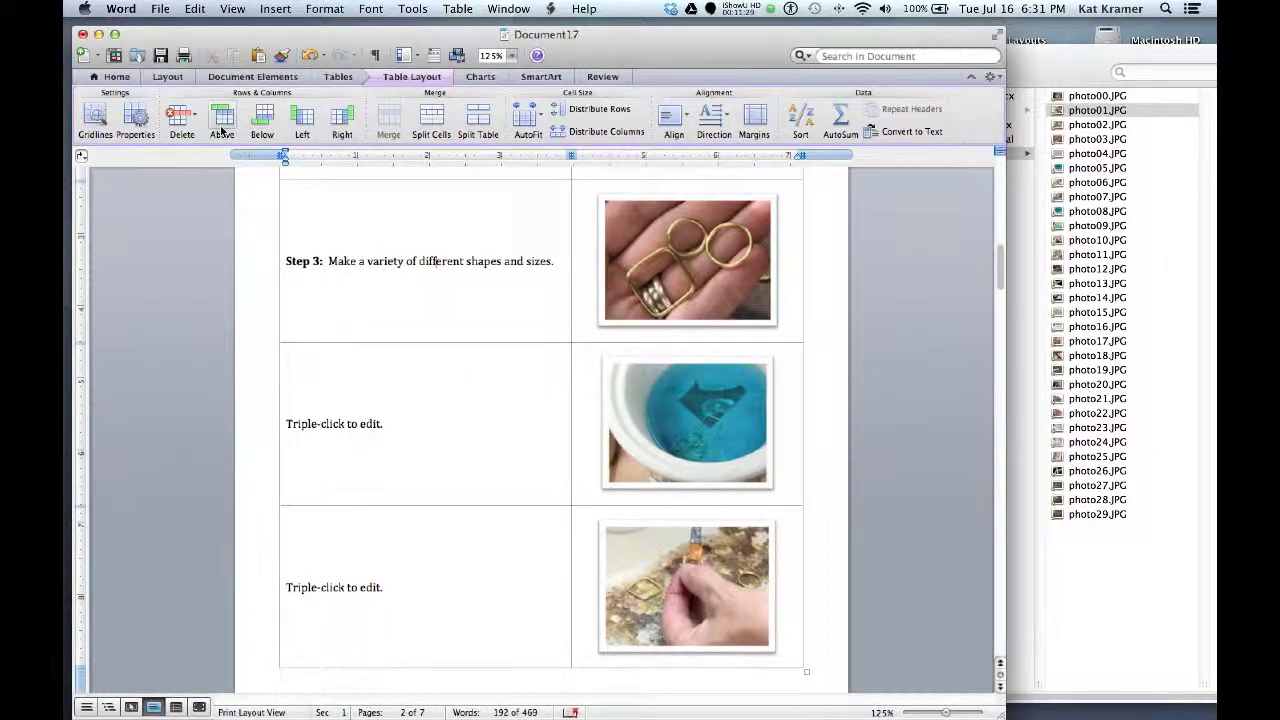
left_click(262, 118)
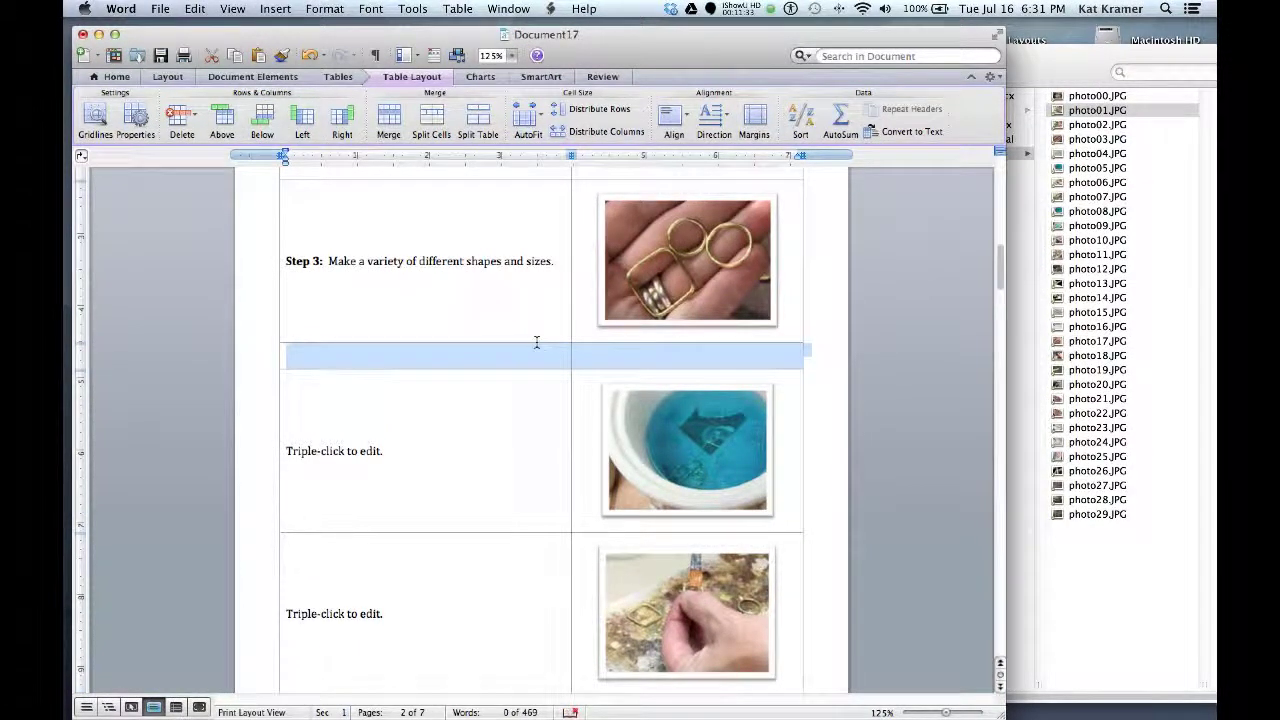
Step: Copy the Step 3 ring-shapes photo and paste it into the new row
left_click(674, 274)
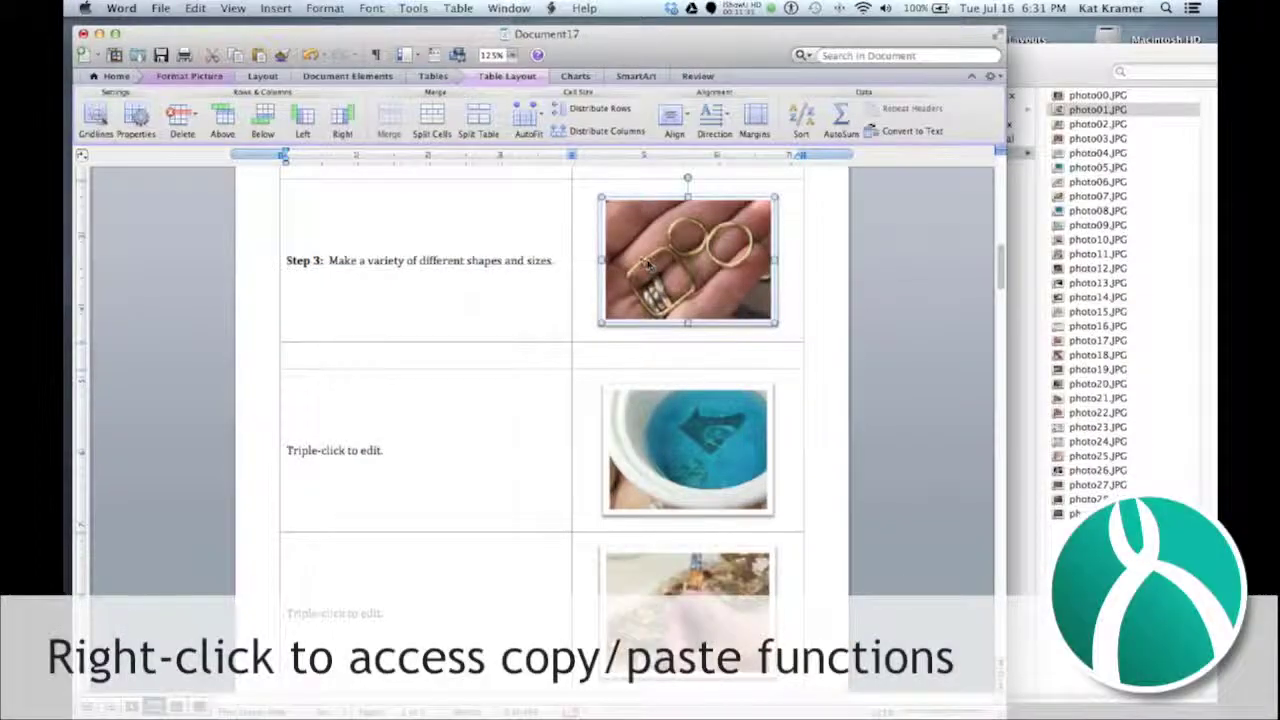
right_click(648, 211)
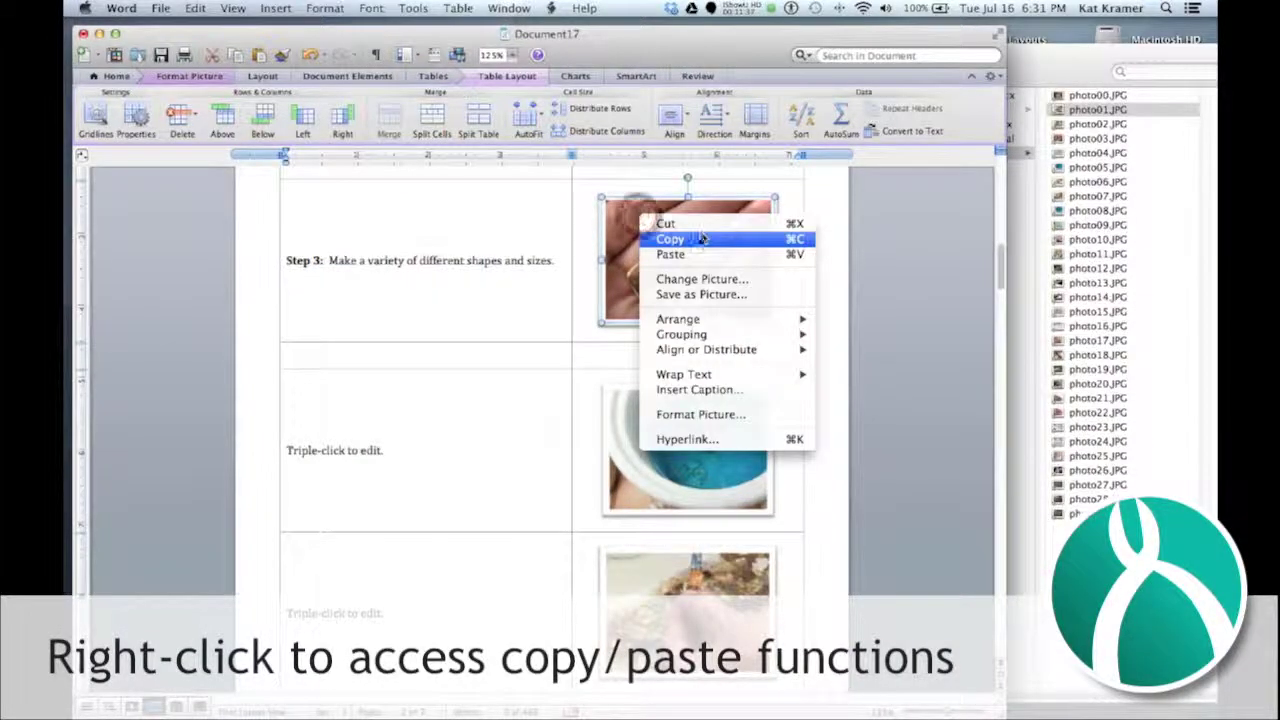
left_click(680, 237)
right_click(684, 357)
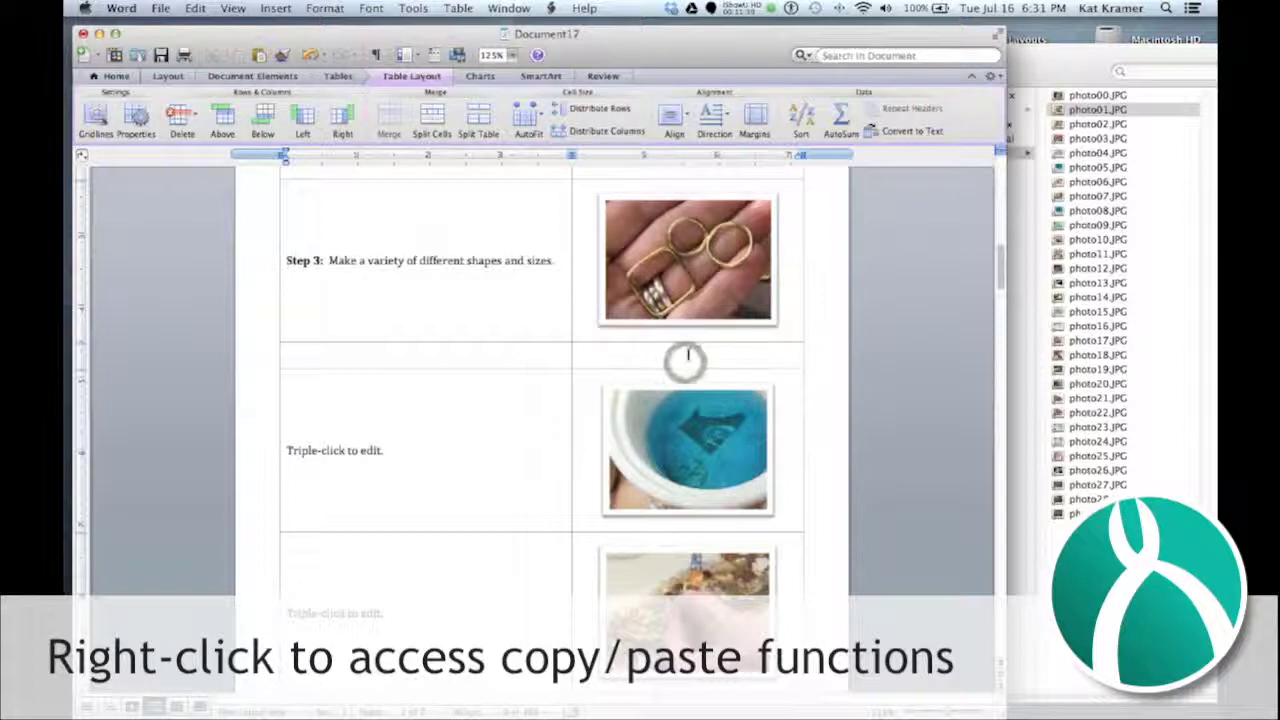
left_click(722, 391)
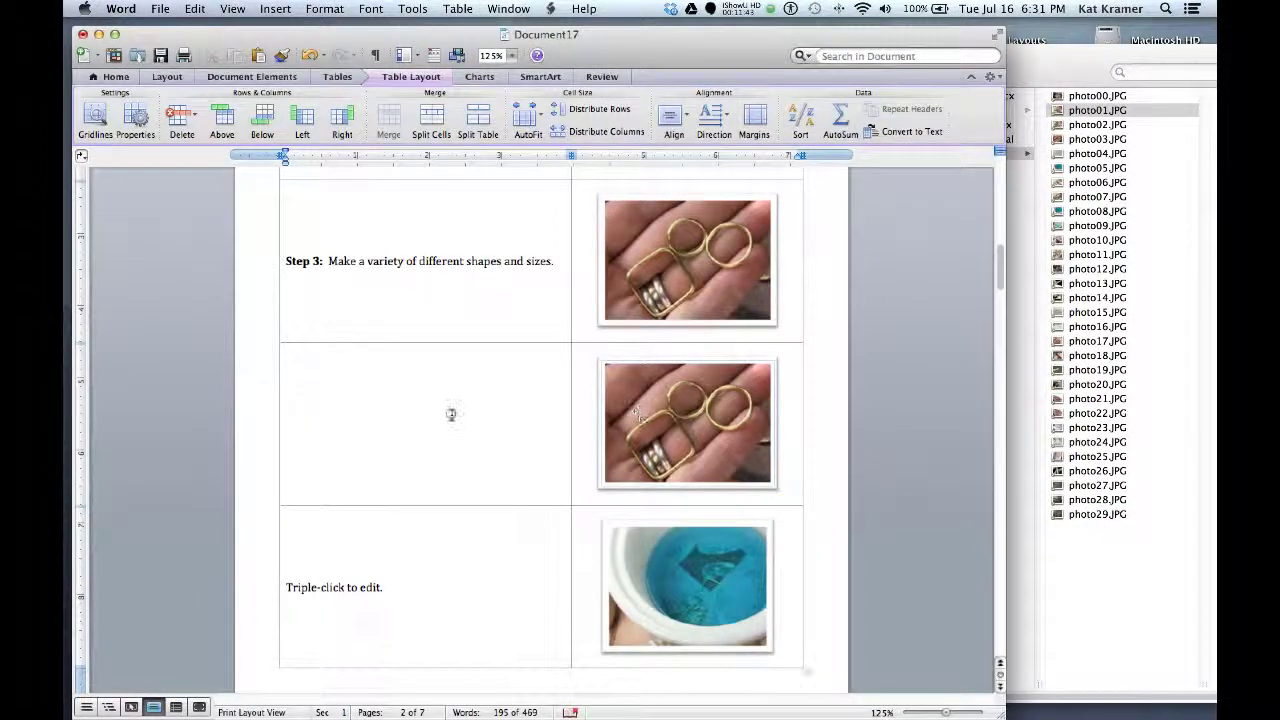
left_click(451, 414)
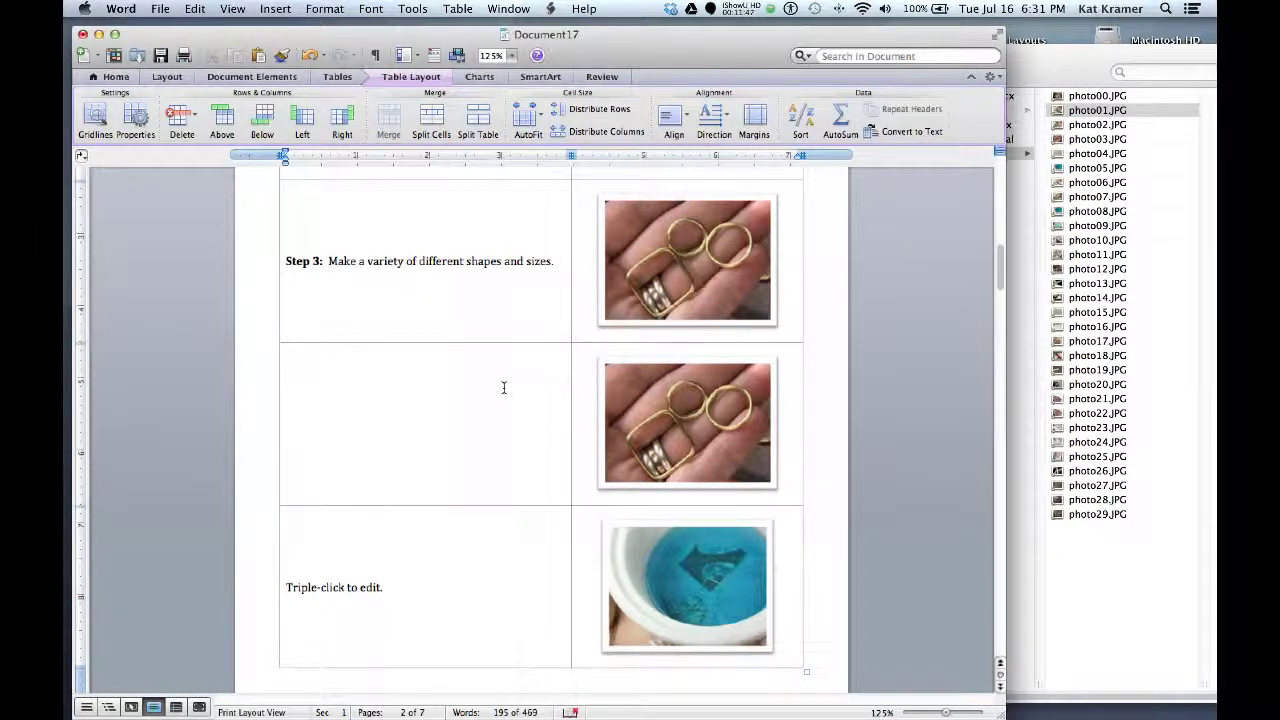
Step: Edit the footer to read 'Geometric Barrette Tutorial' and put the author's name after ©2013
scroll(504, 388, "down", 6)
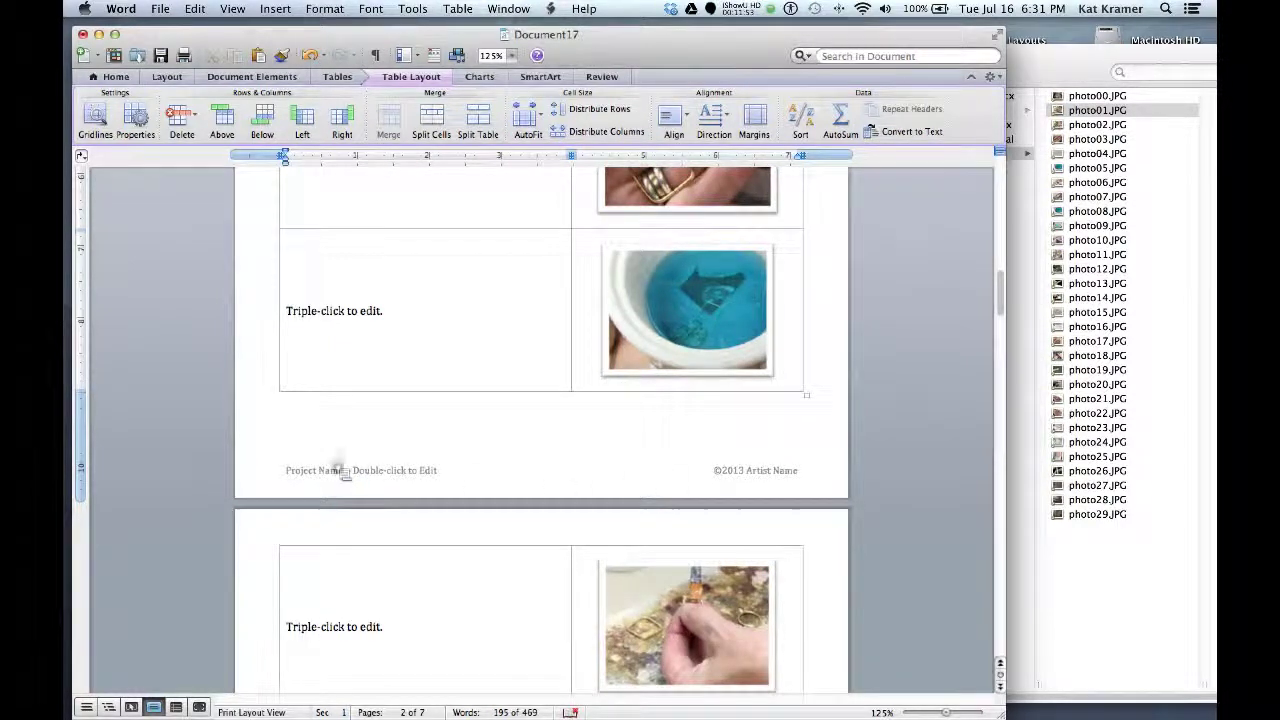
double_click(340, 470)
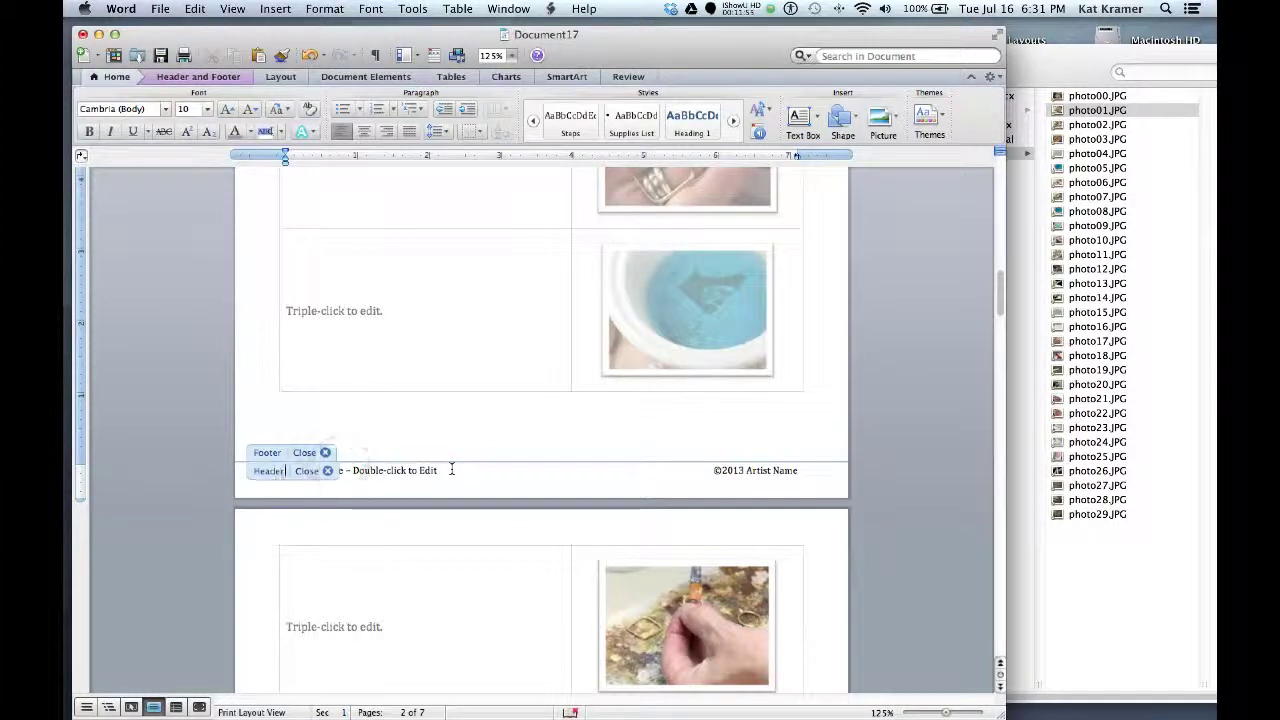
triple_click(378, 470)
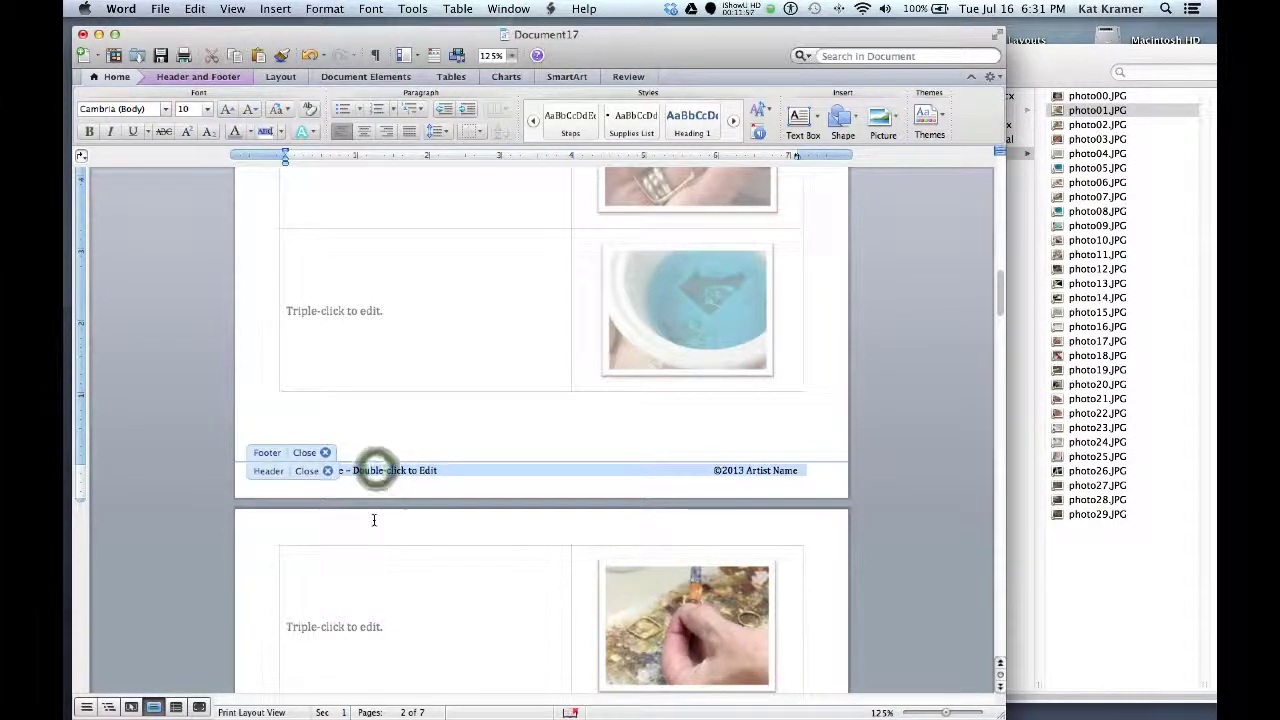
left_click(443, 472)
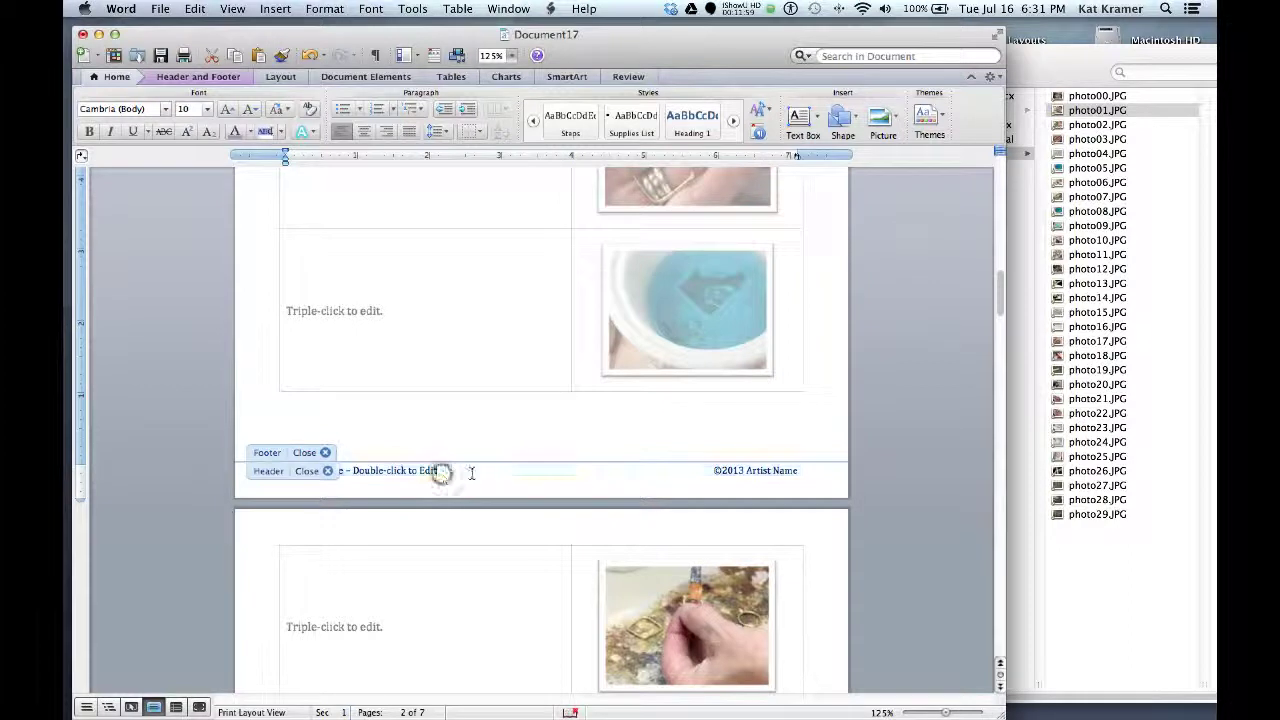
left_click(326, 454)
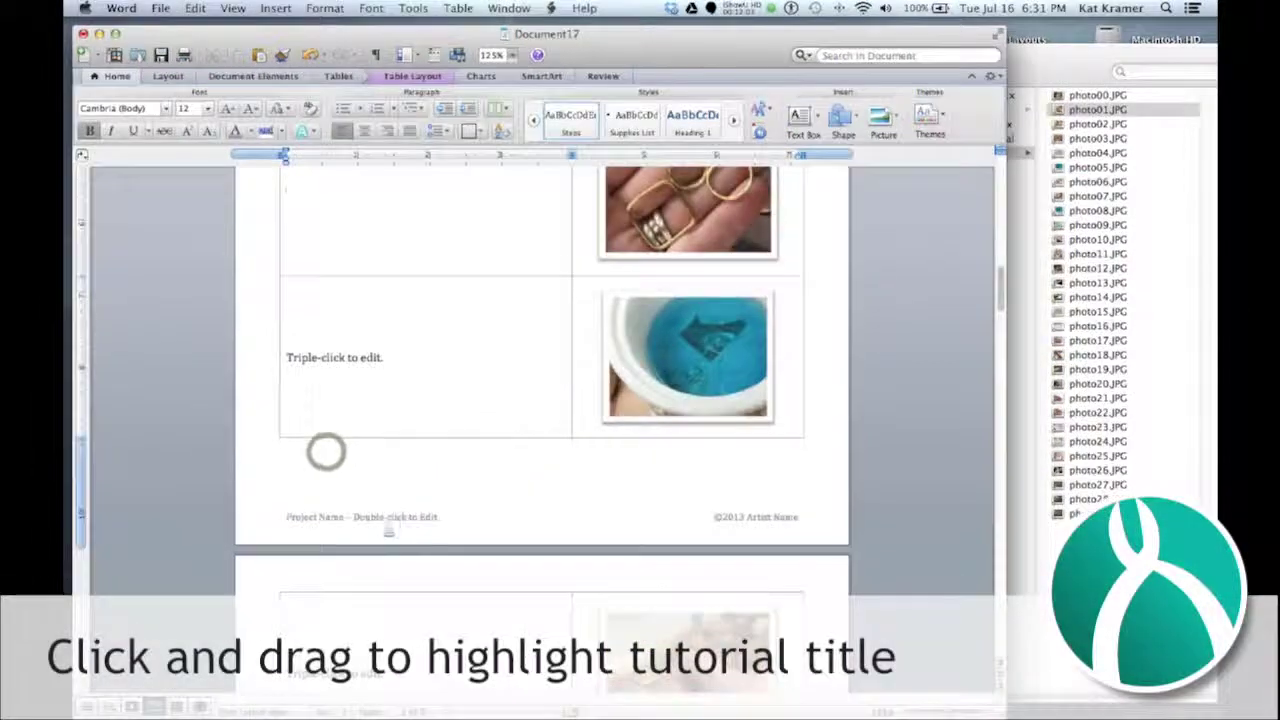
left_click(426, 517)
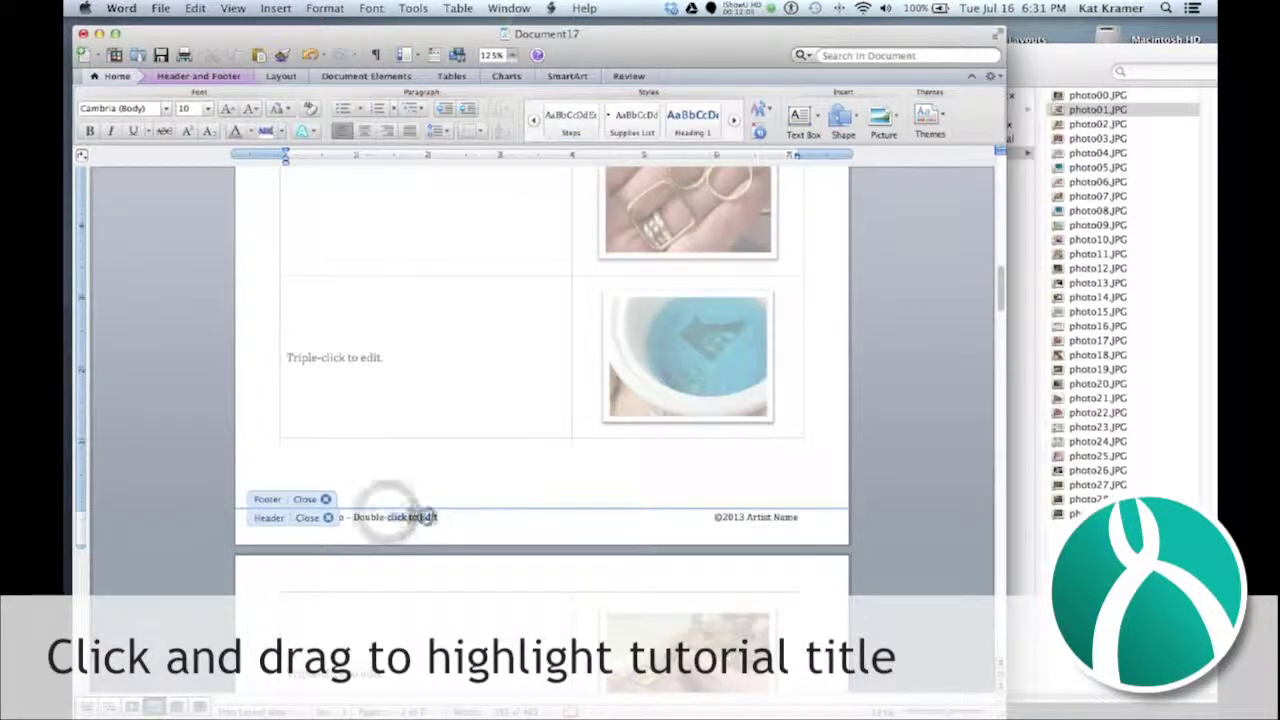
left_click_drag(470, 517, 264, 521)
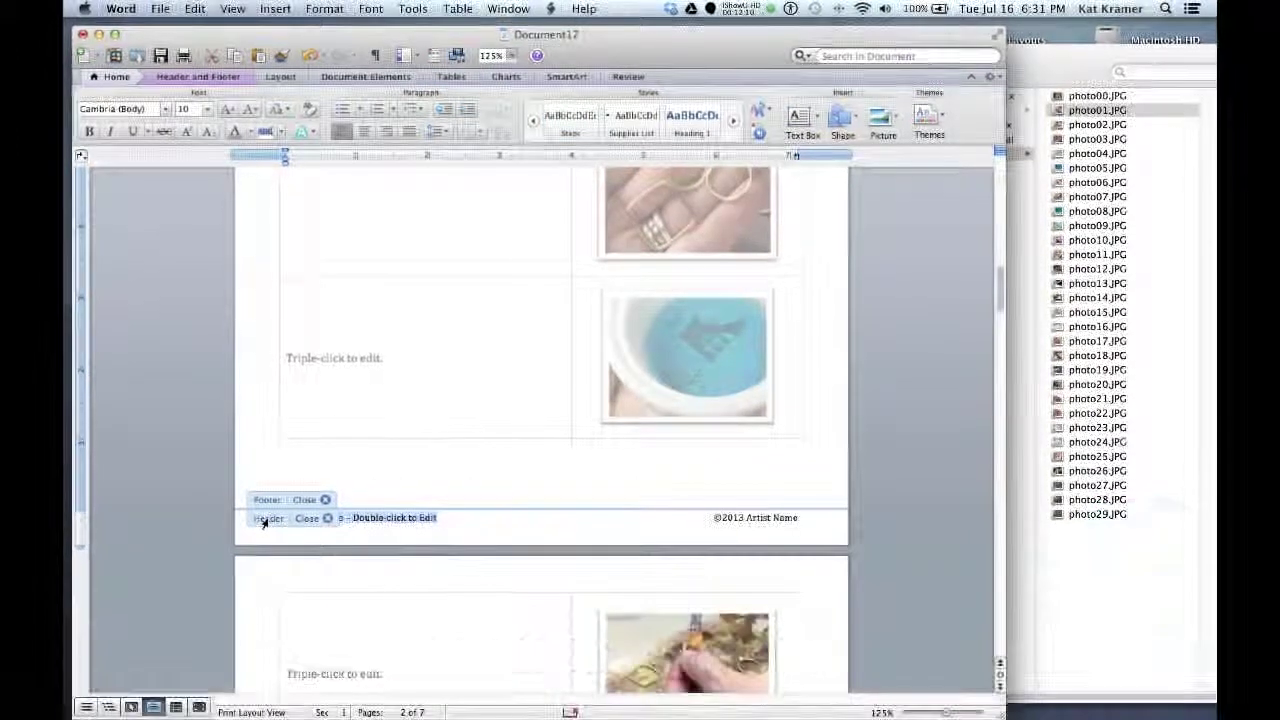
key("BackSpace")
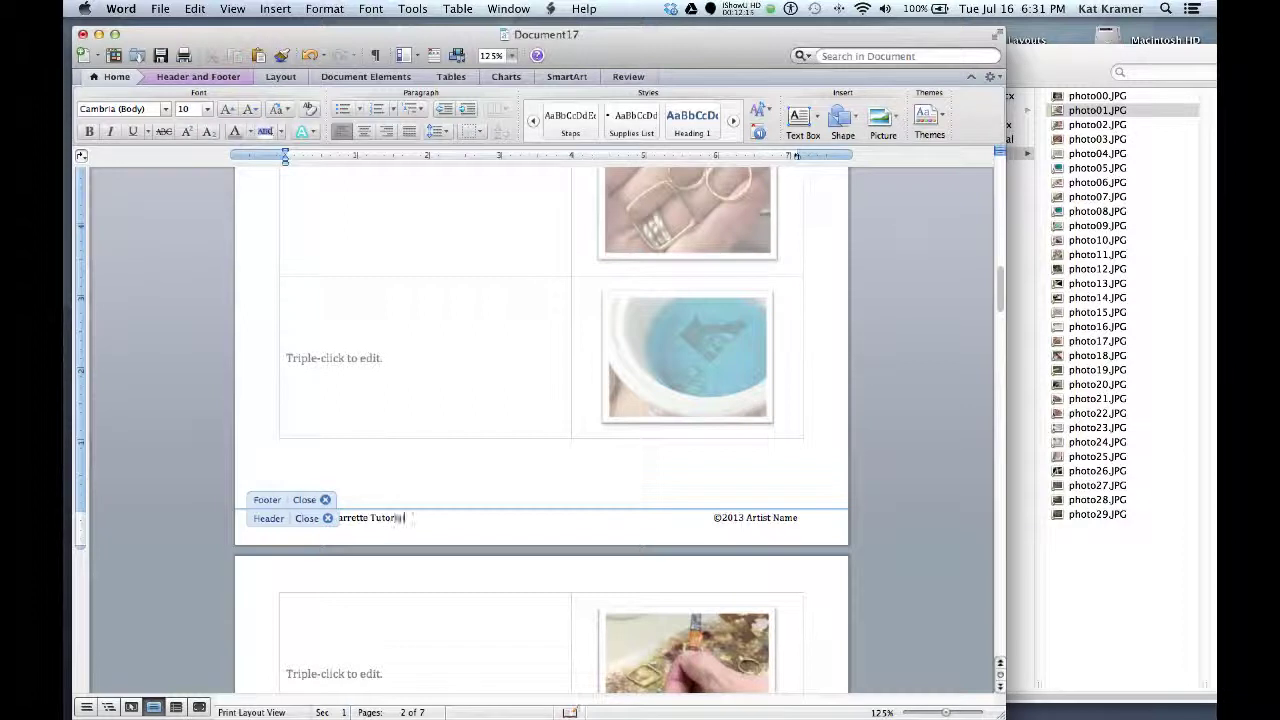
left_click_drag(748, 516, 800, 518)
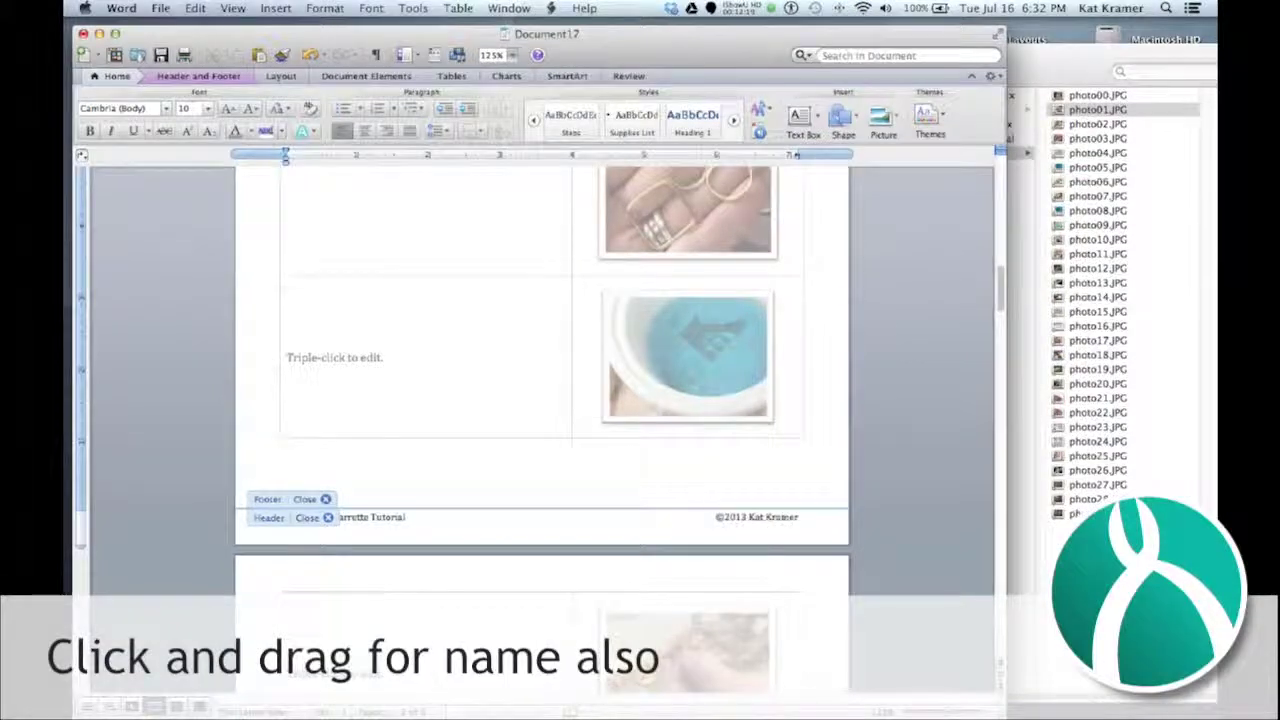
left_click(327, 518)
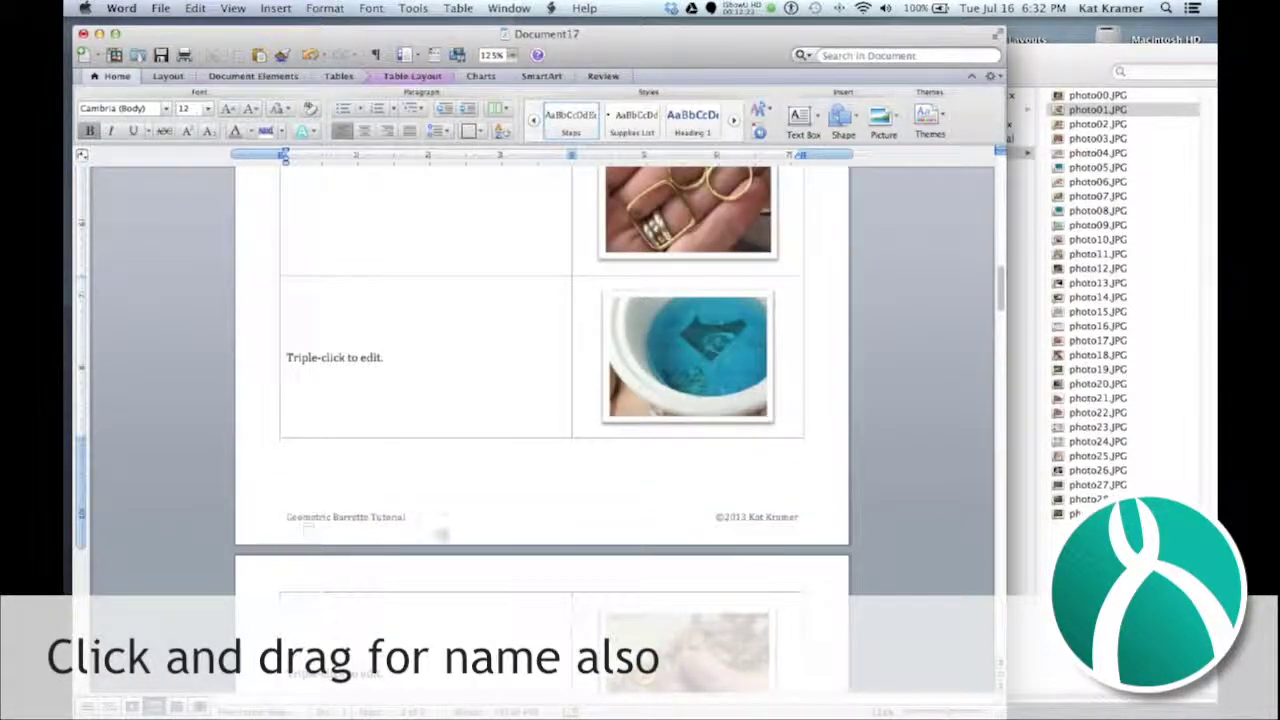
scroll(378, 526, "down", 5)
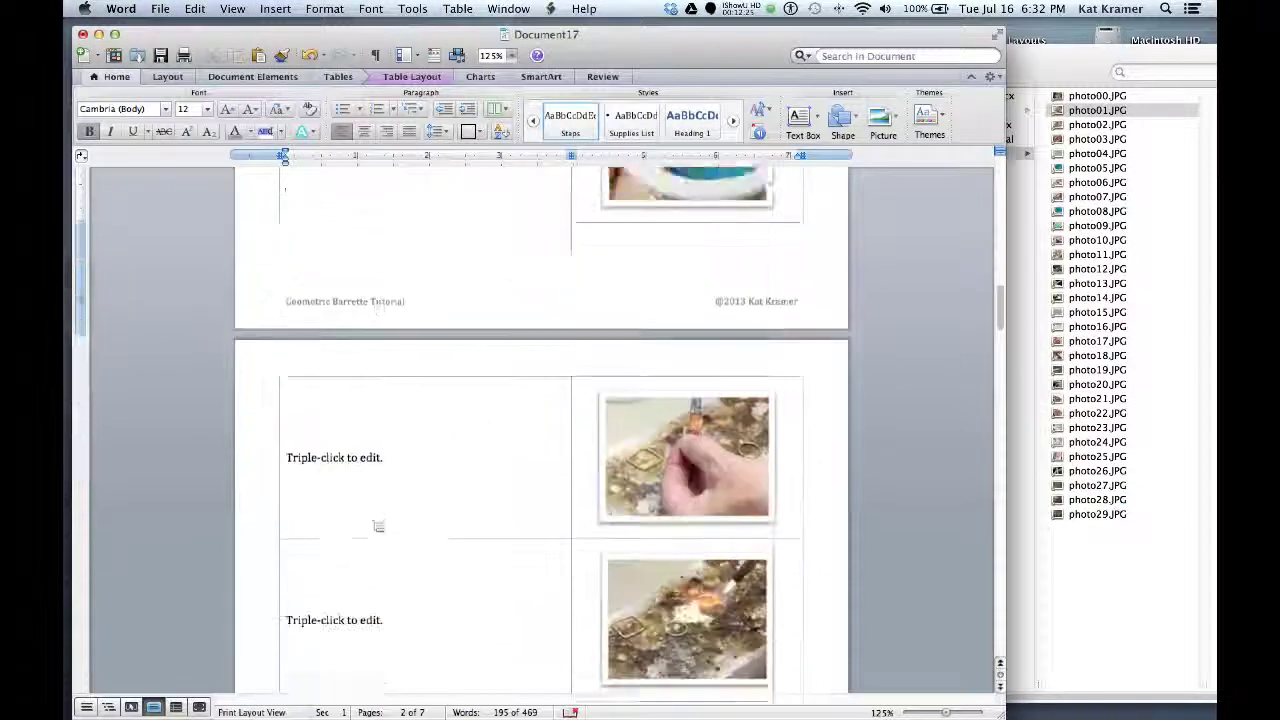
scroll(378, 526, "down", 10)
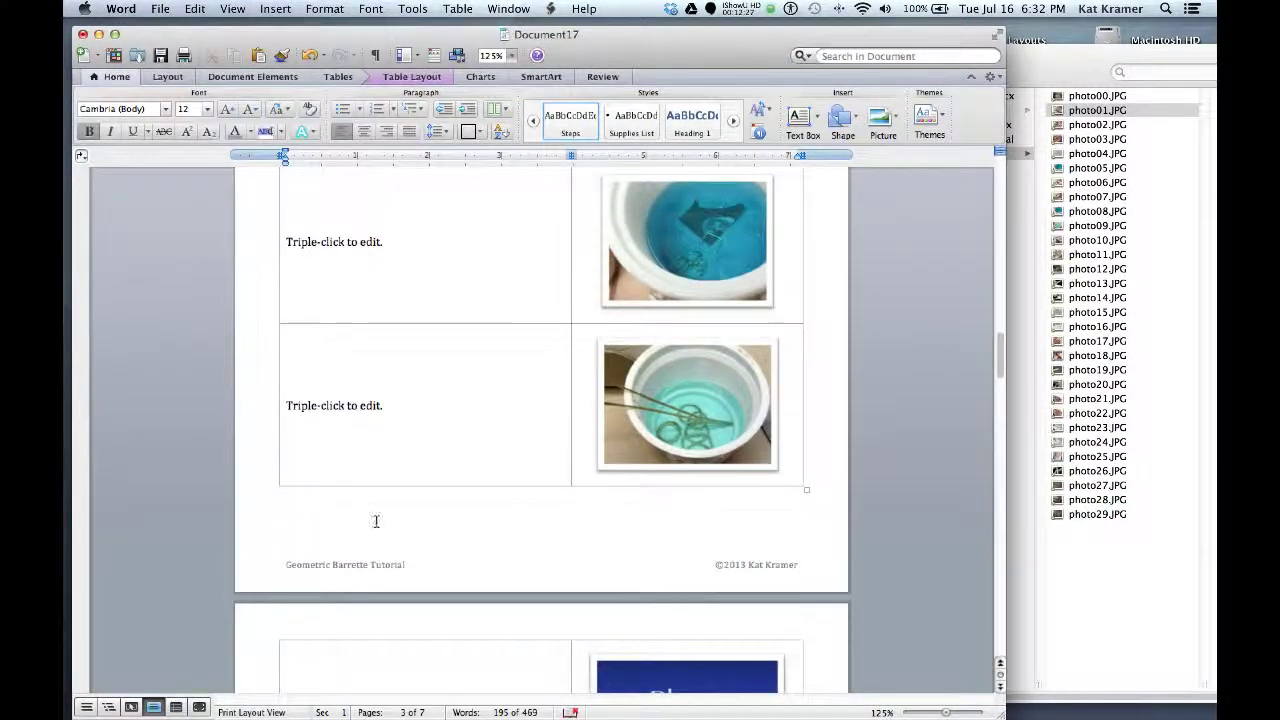
scroll(376, 521, "up", 20)
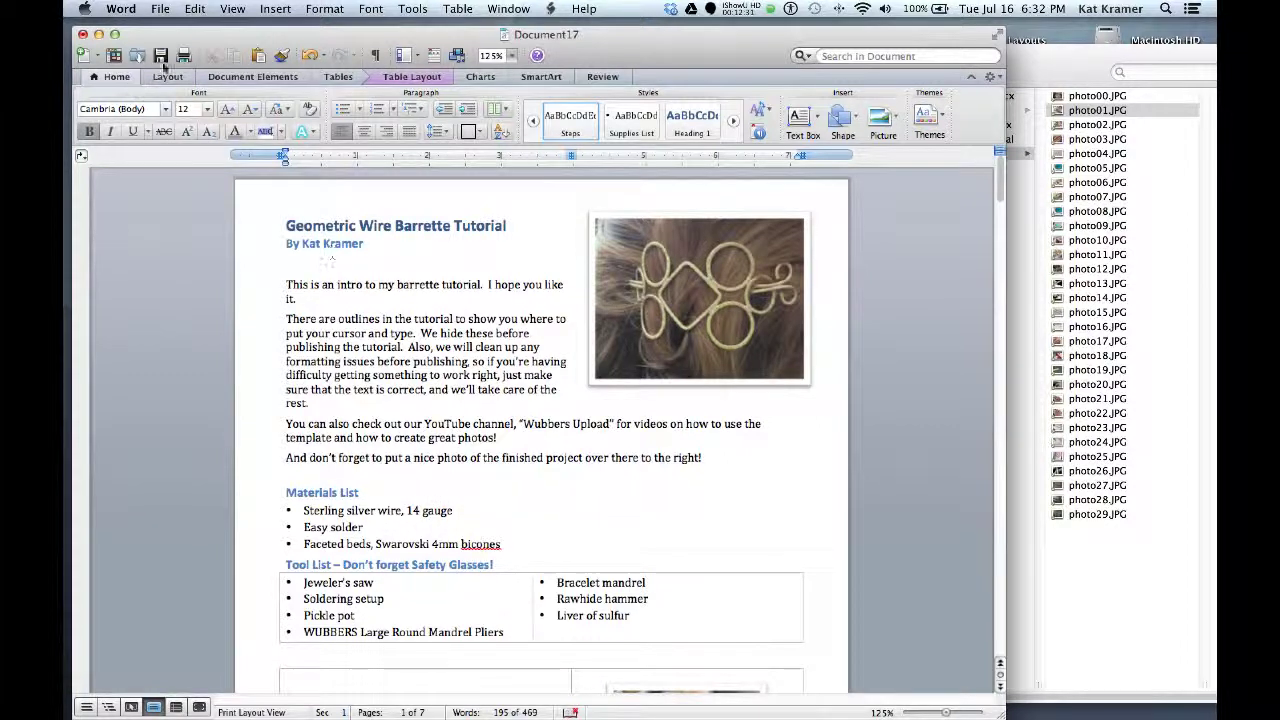
Step: Use File > Save As to store the document as 'Testing Template' in Instructor Materials
left_click(160, 9)
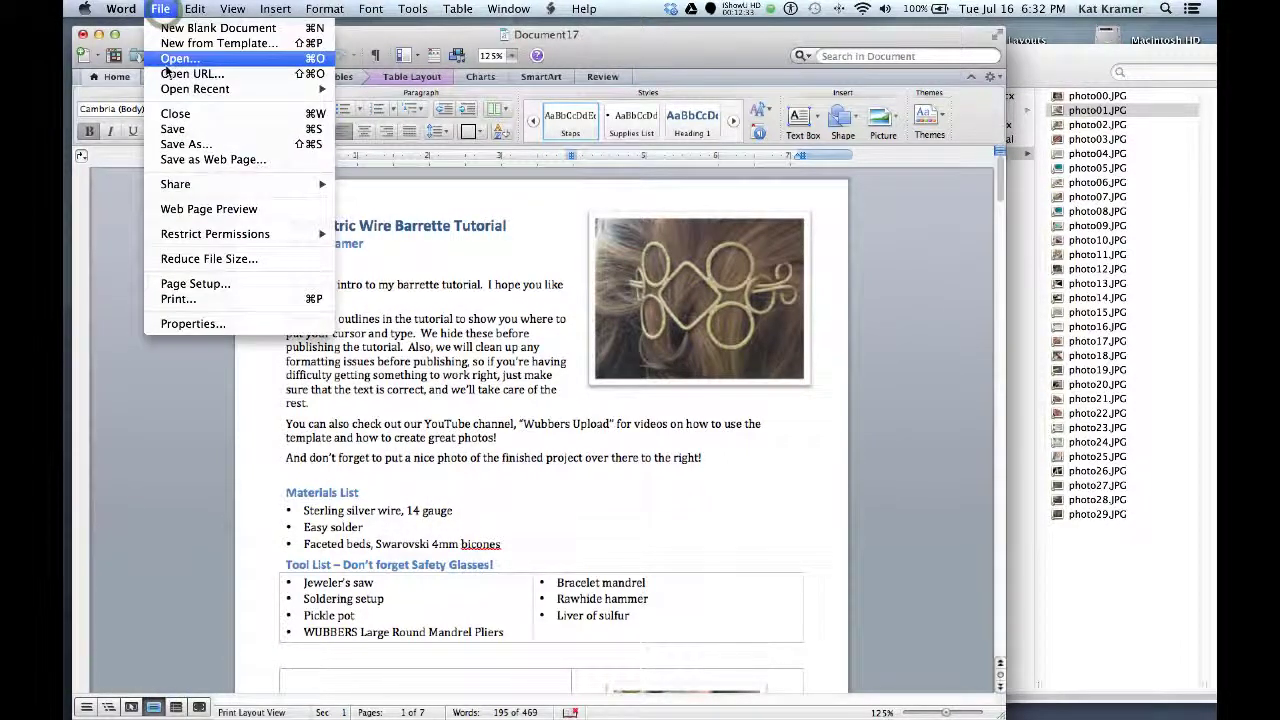
left_click(184, 141)
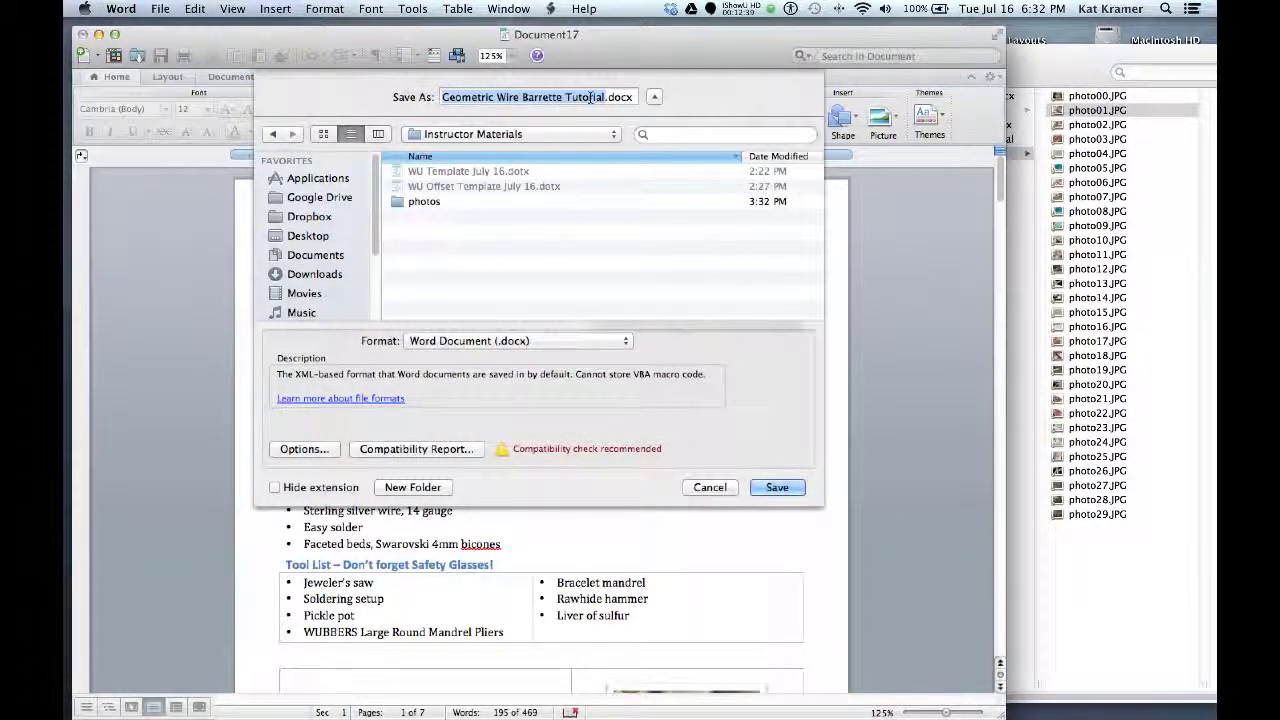
type("Testing Templ")
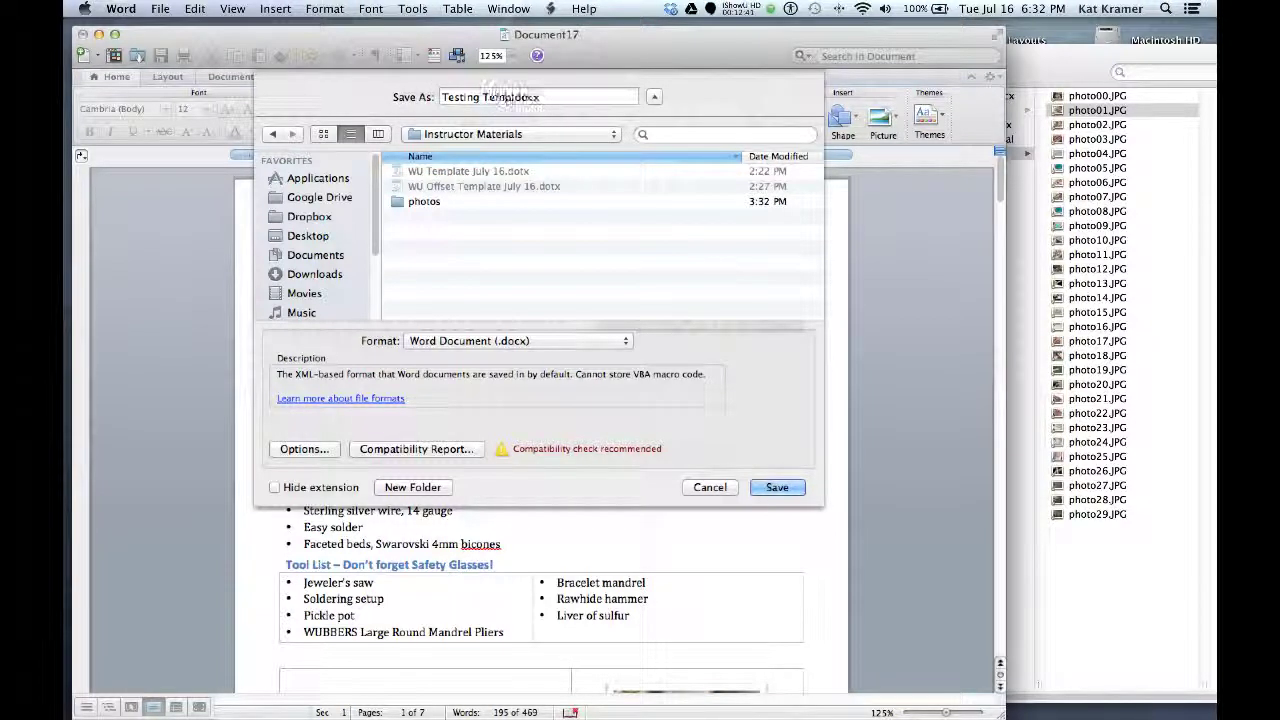
type("ate")
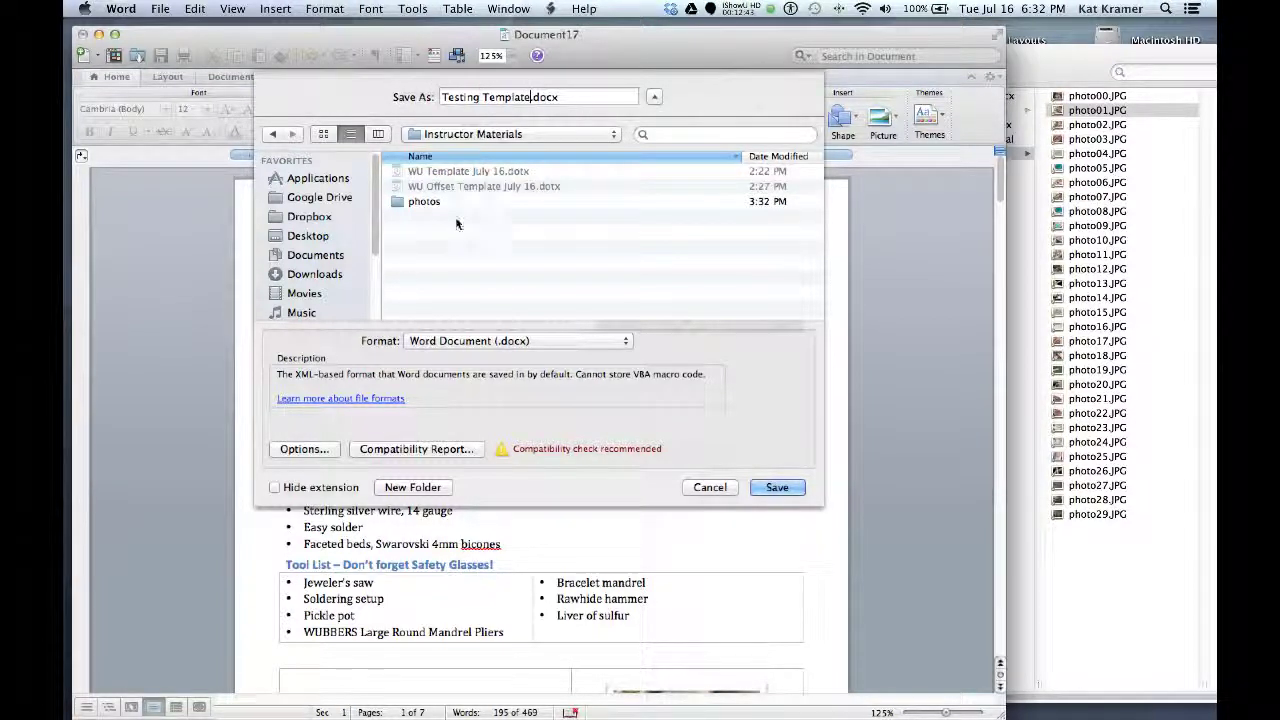
left_click(772, 487)
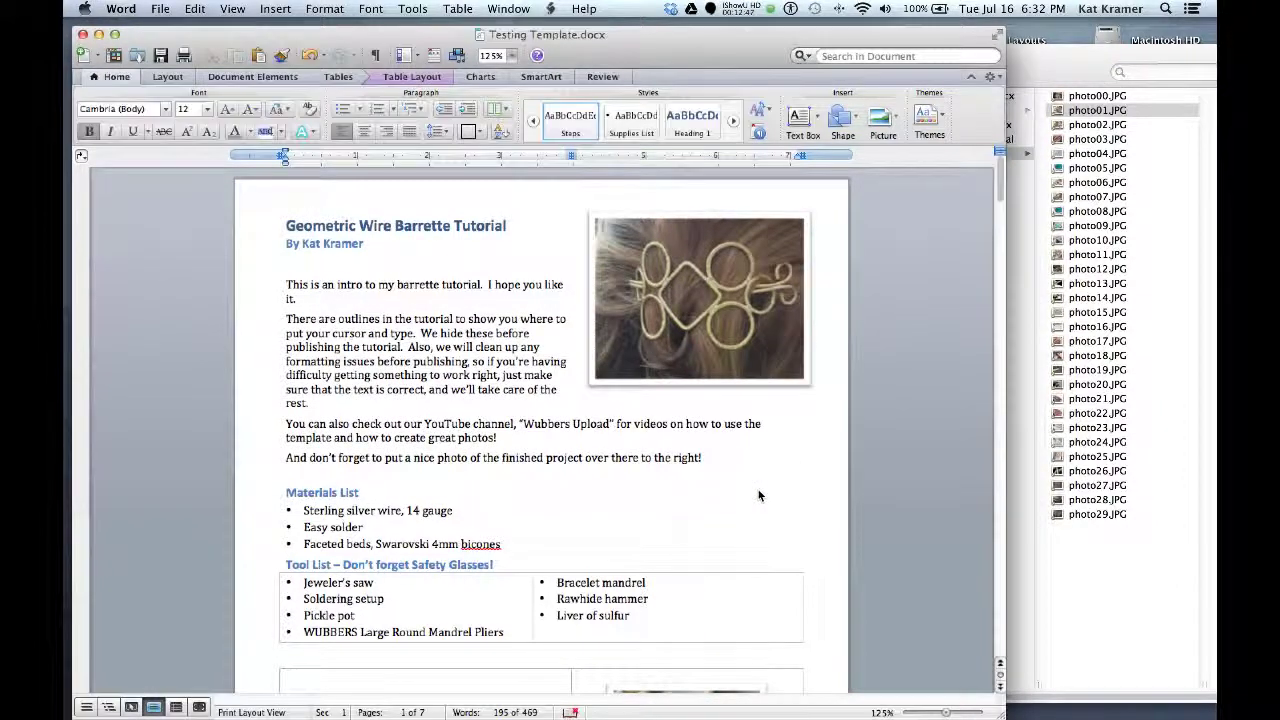
Step: Select the Tool List table and set its Borders to None on the Home tab
scroll(600, 480, "down", 5)
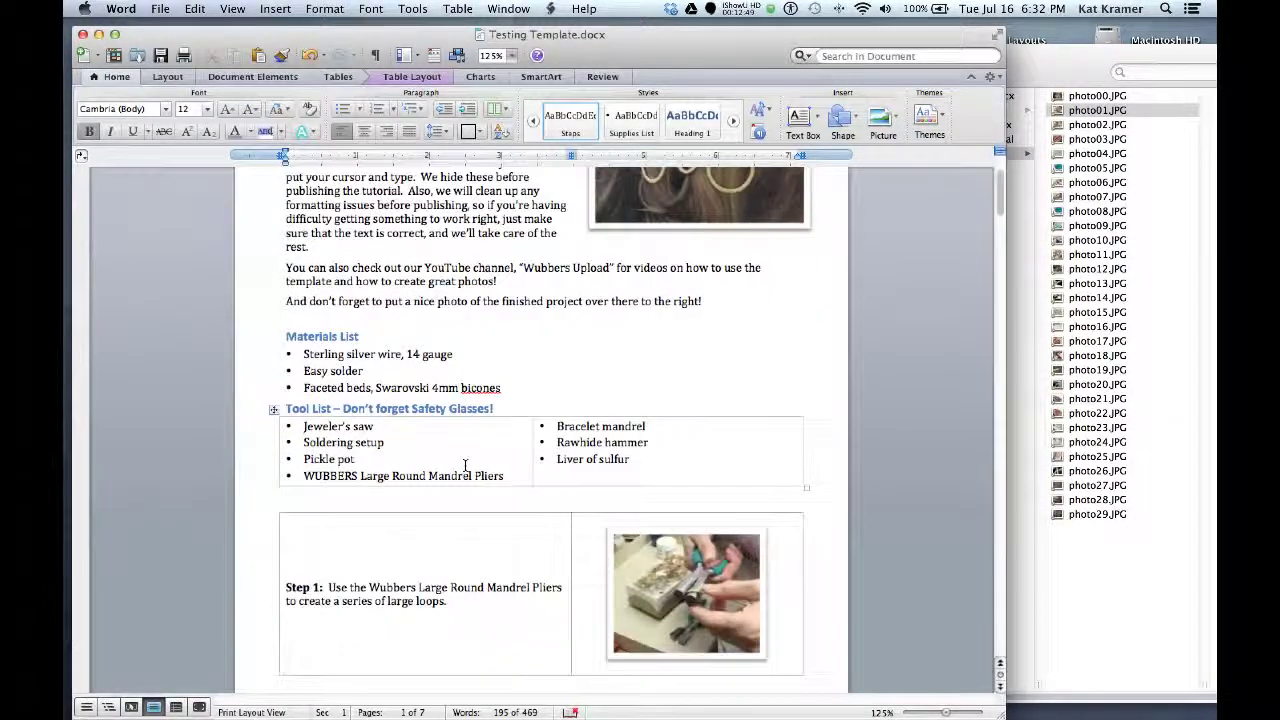
scroll(470, 466, "down", 1)
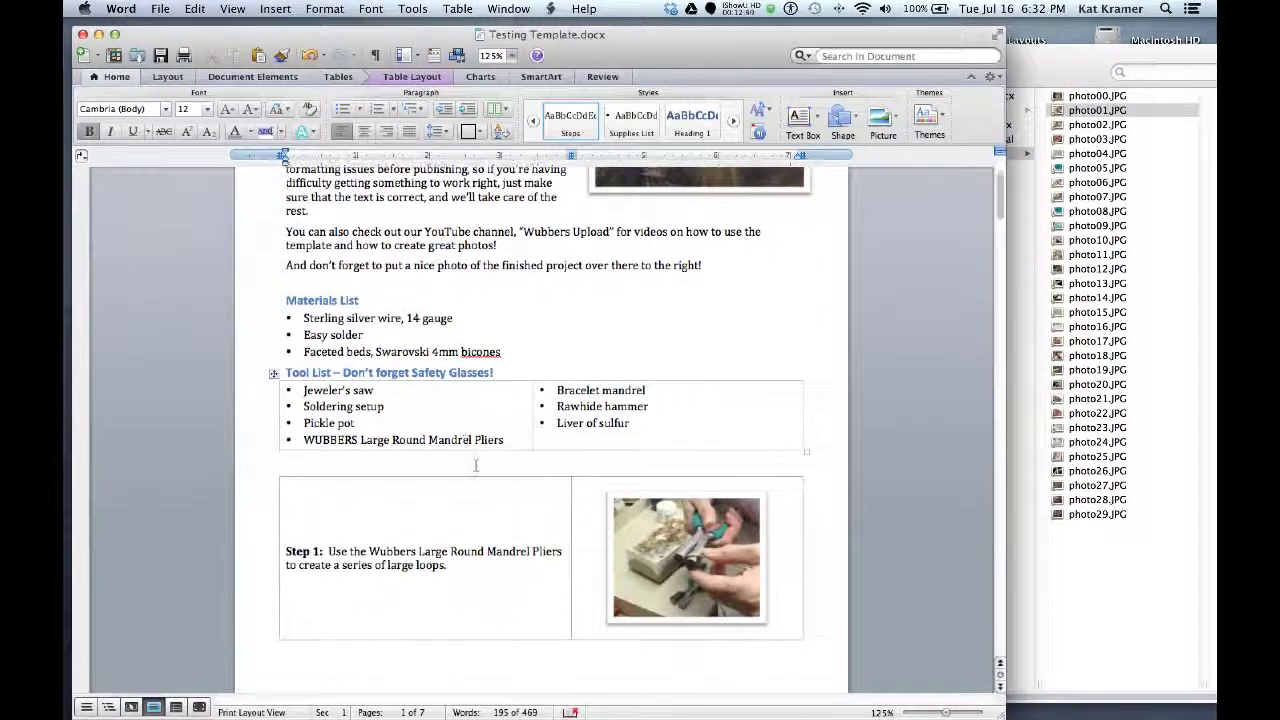
double_click(384, 406, "alt")
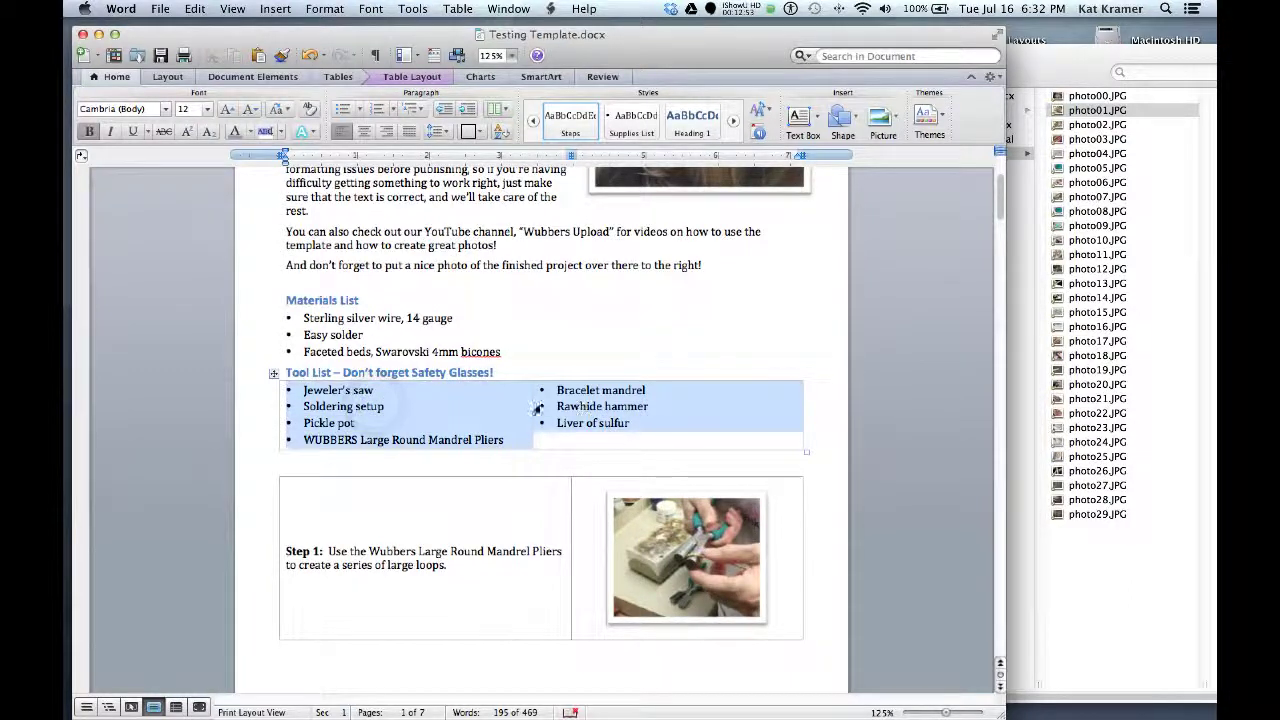
left_click(114, 80)
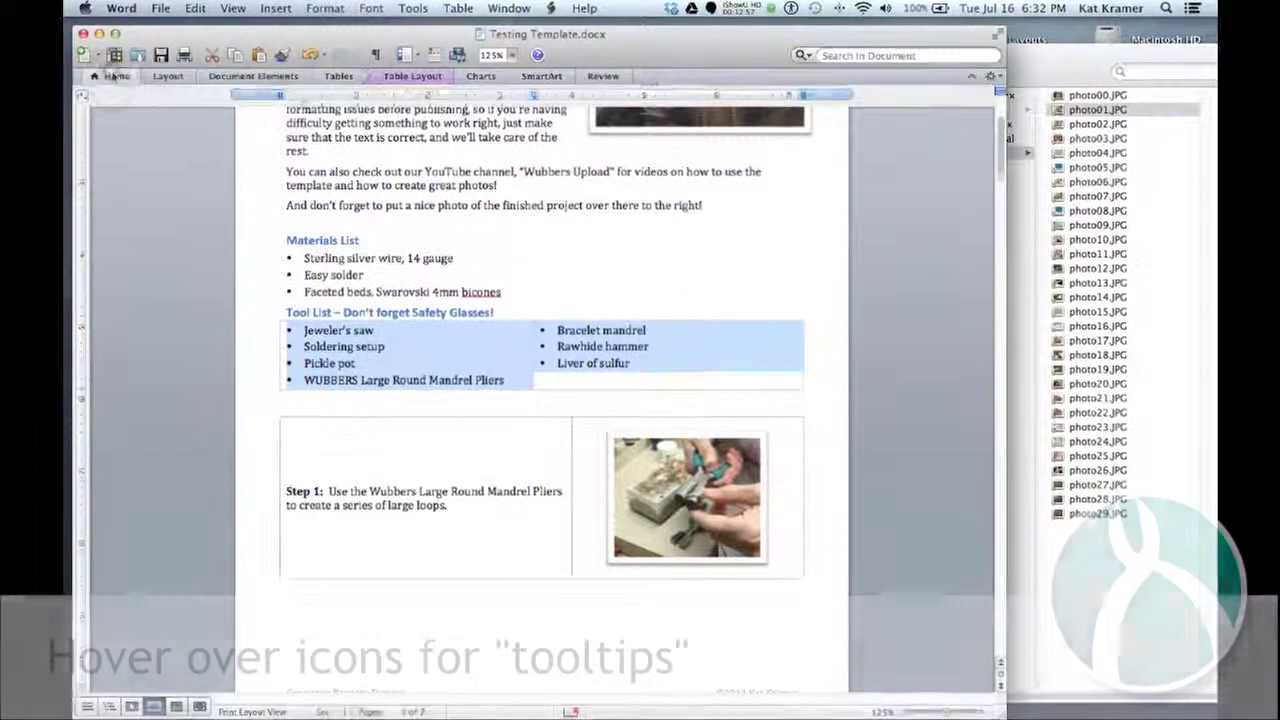
left_click(115, 77)
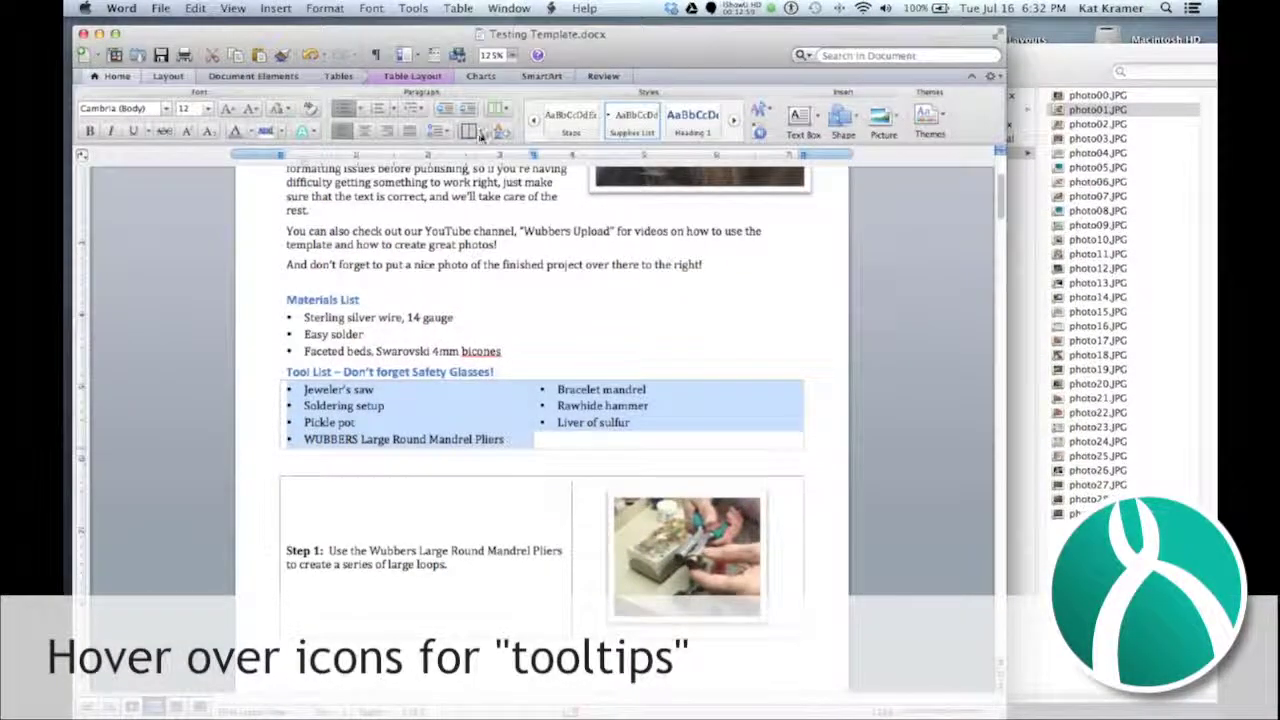
left_click(478, 132)
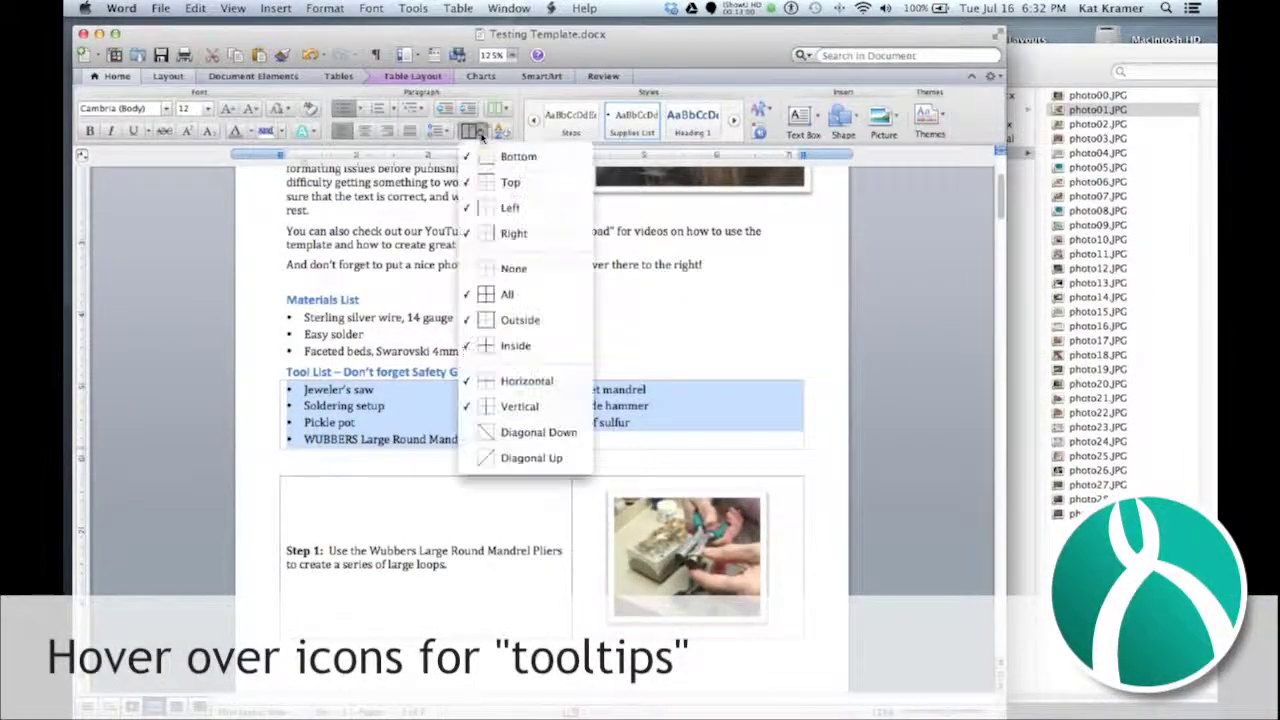
left_click(502, 270)
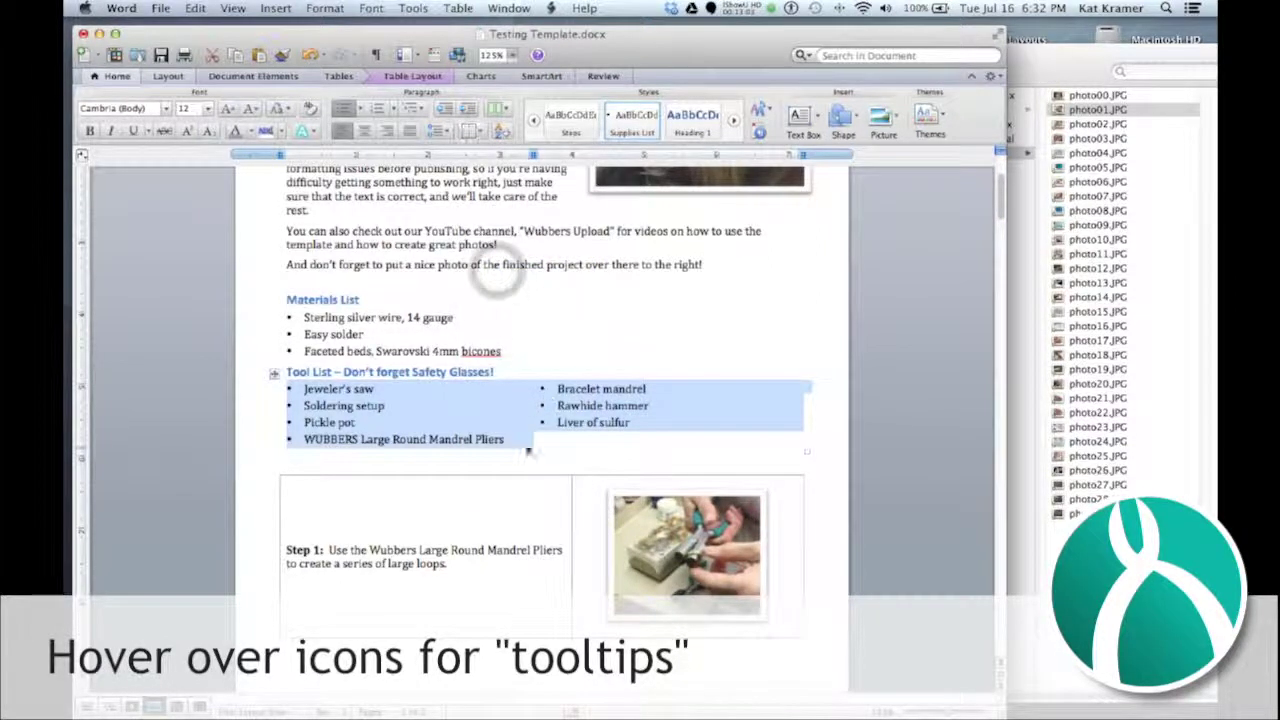
left_click(487, 527)
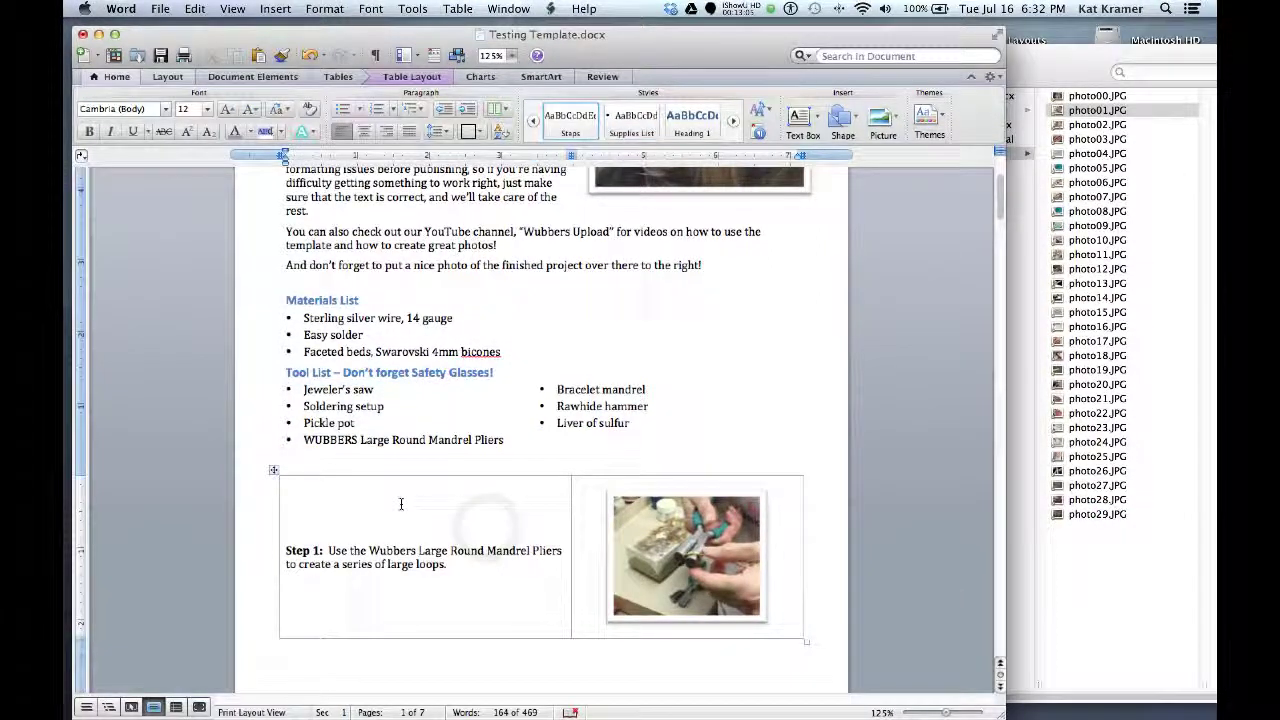
Step: Select the step-instruction table's columns and apply Borders > None to clear its grid lines
triple_click(415, 507)
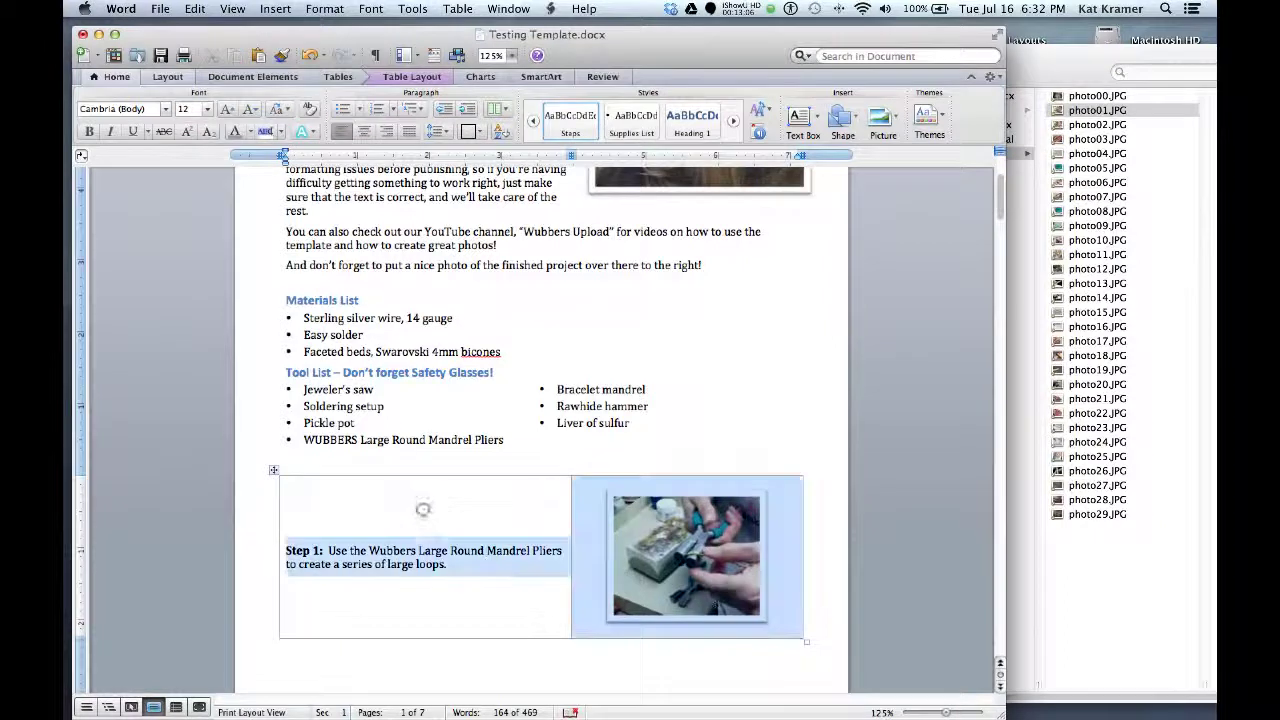
left_click(360, 541)
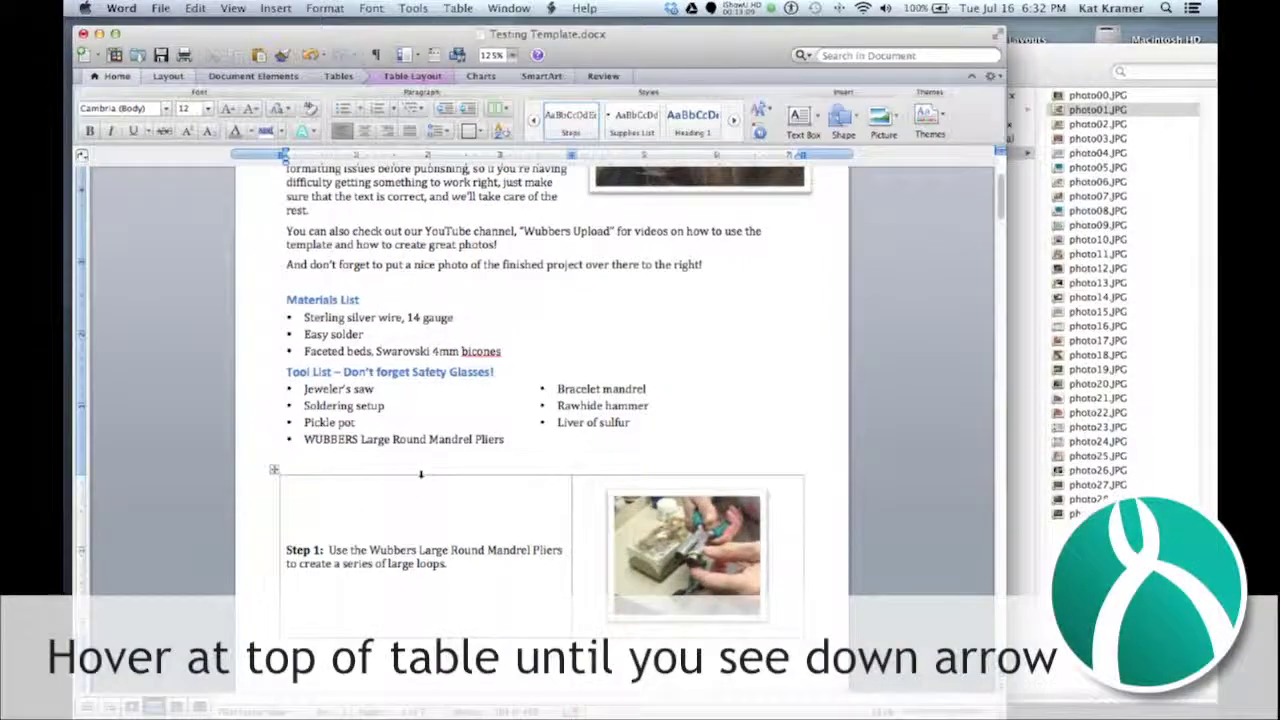
left_click(421, 472)
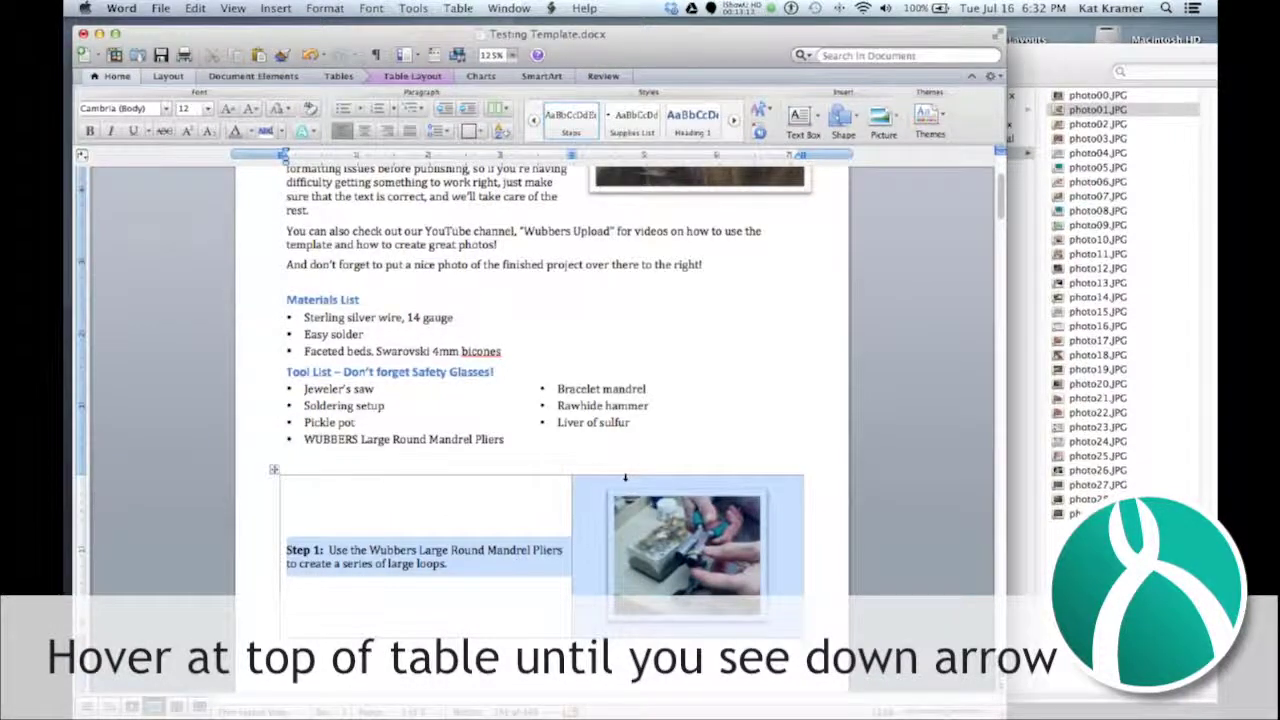
scroll(357, 528, "down", 10)
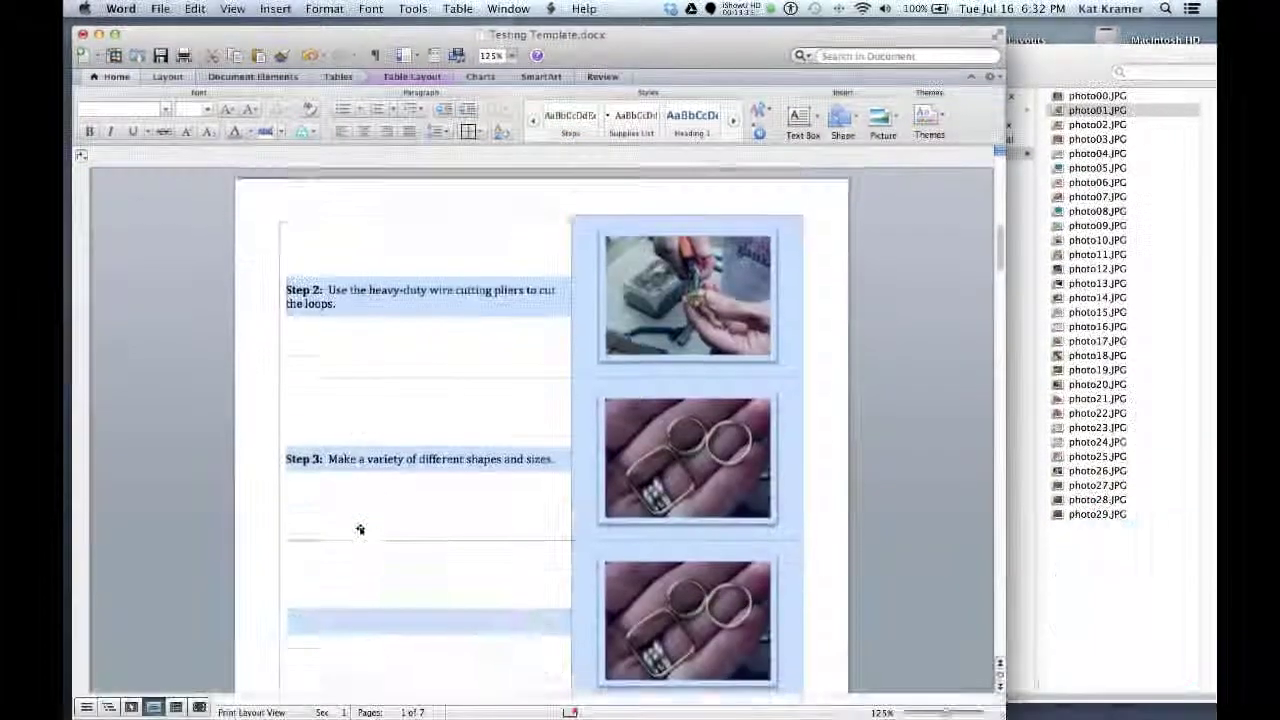
scroll(457, 223, "up", 3)
left_click(481, 133)
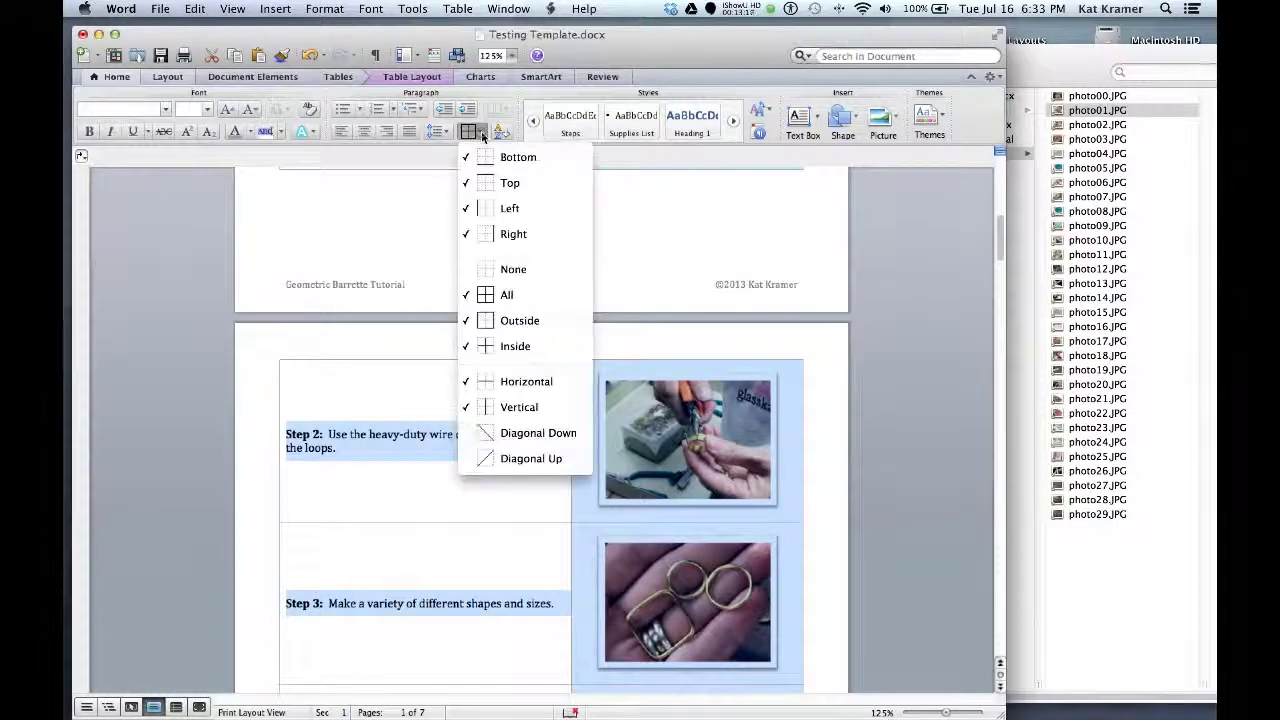
left_click(490, 267)
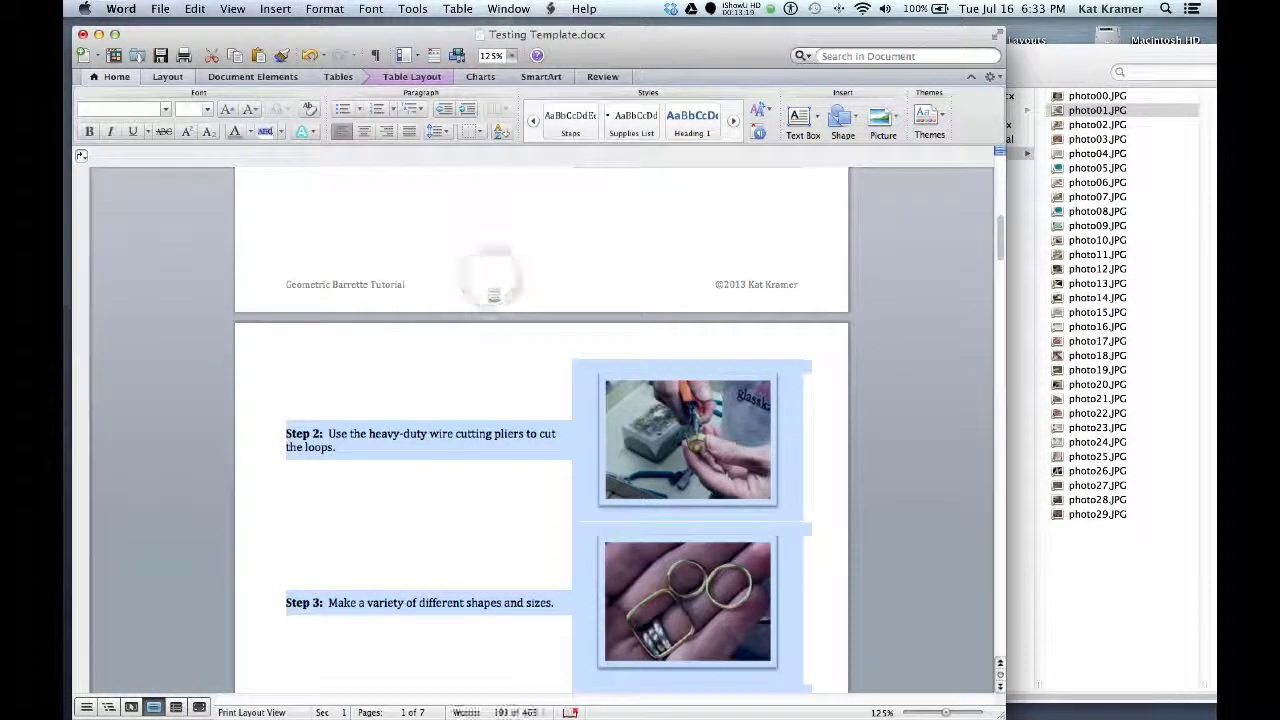
left_click(474, 418)
scroll(471, 414, "down", 8)
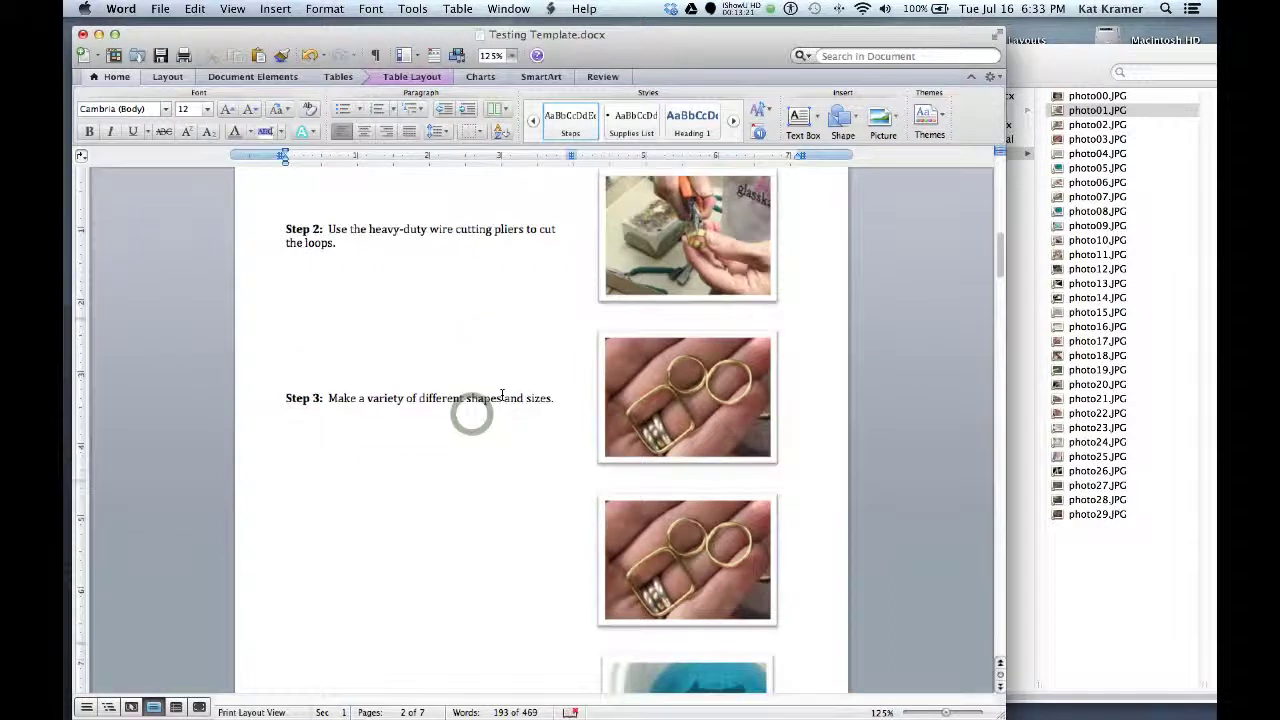
scroll(490, 405, "up", 9)
scroll(502, 395, "up", 15)
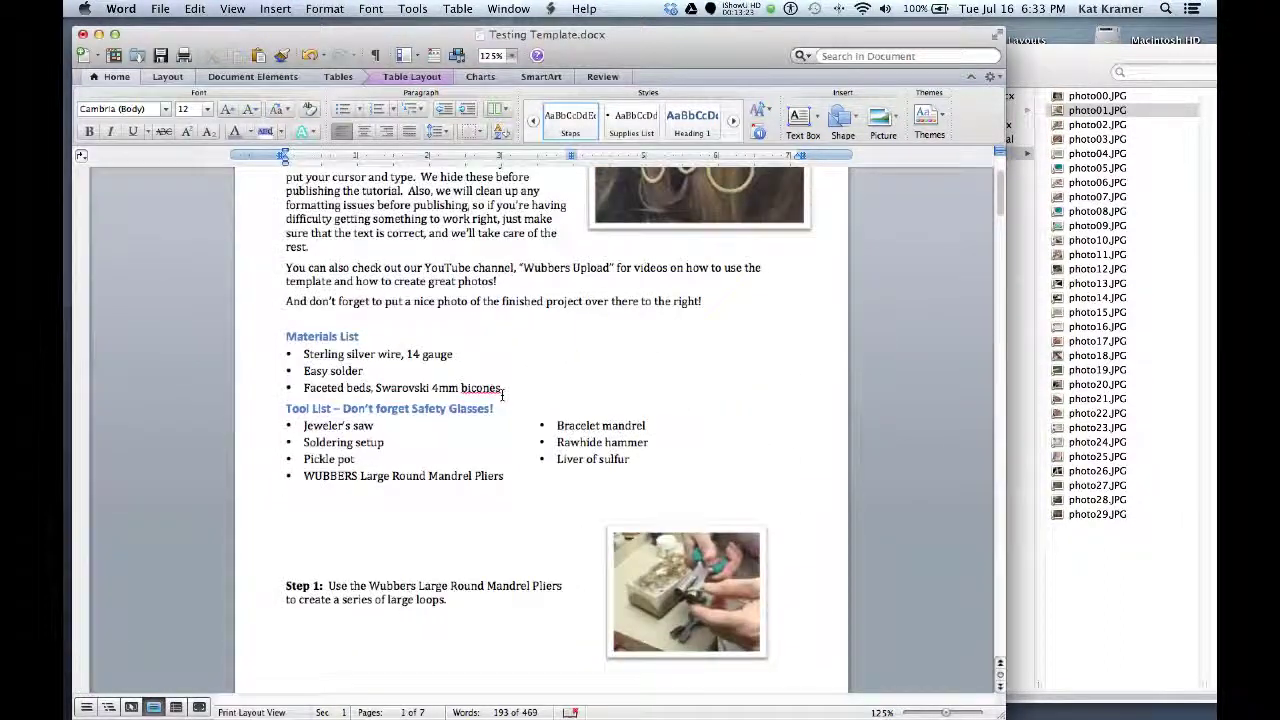